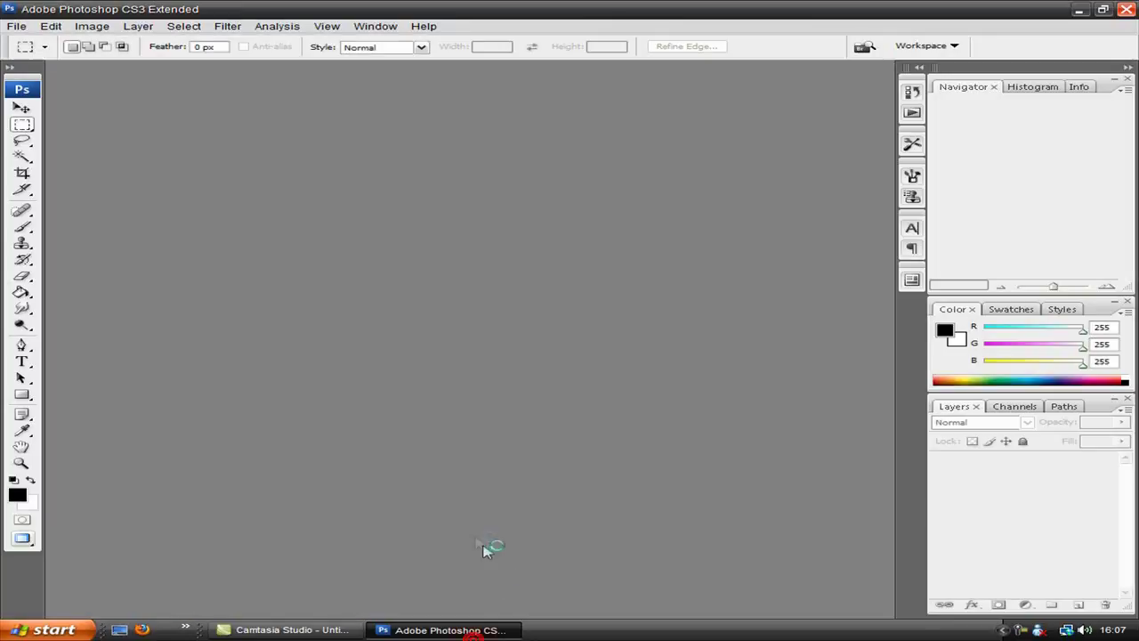
# Create a new transparent document from the Boarder preset, 1280 by 720 pixels at 72 pixels/inch.
pyautogui.click(16, 26)
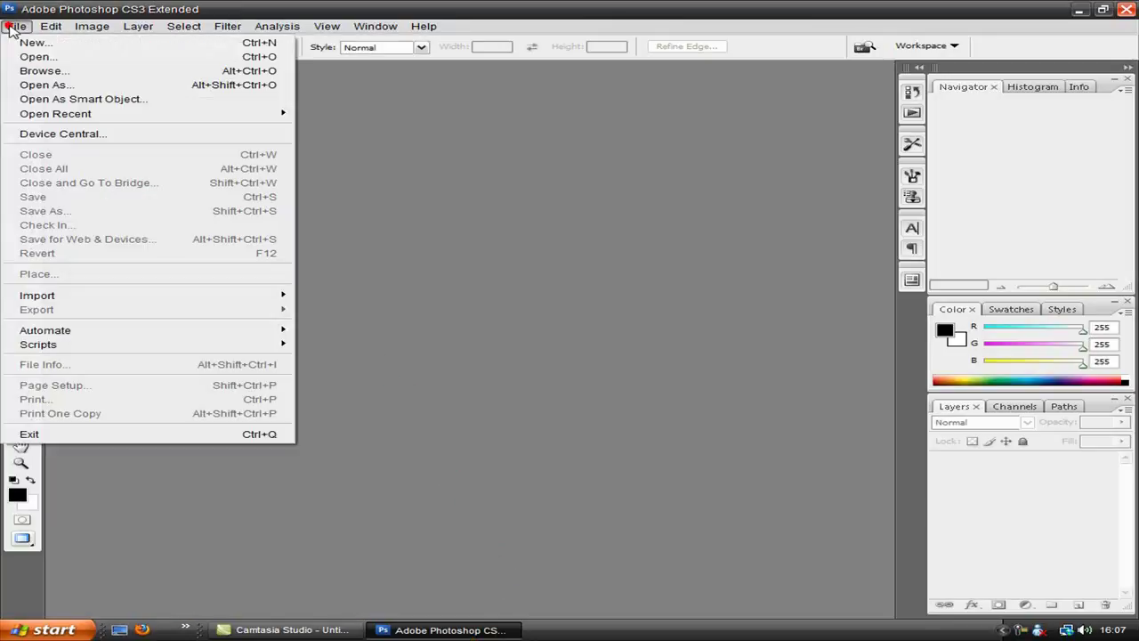
pyautogui.click(30, 41)
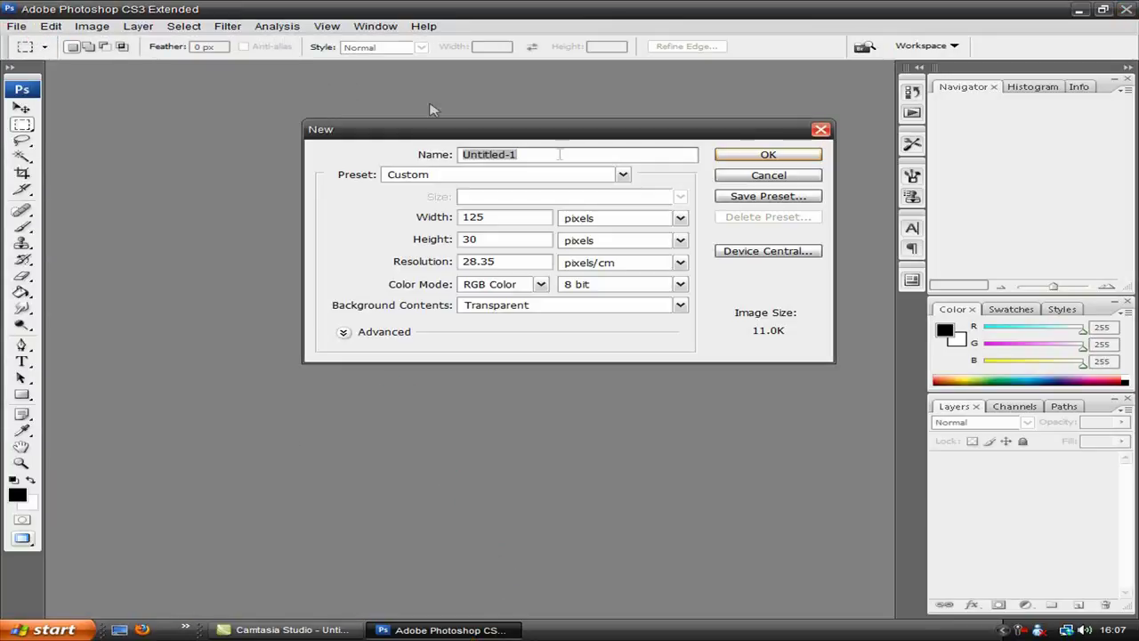
pyautogui.click(623, 175)
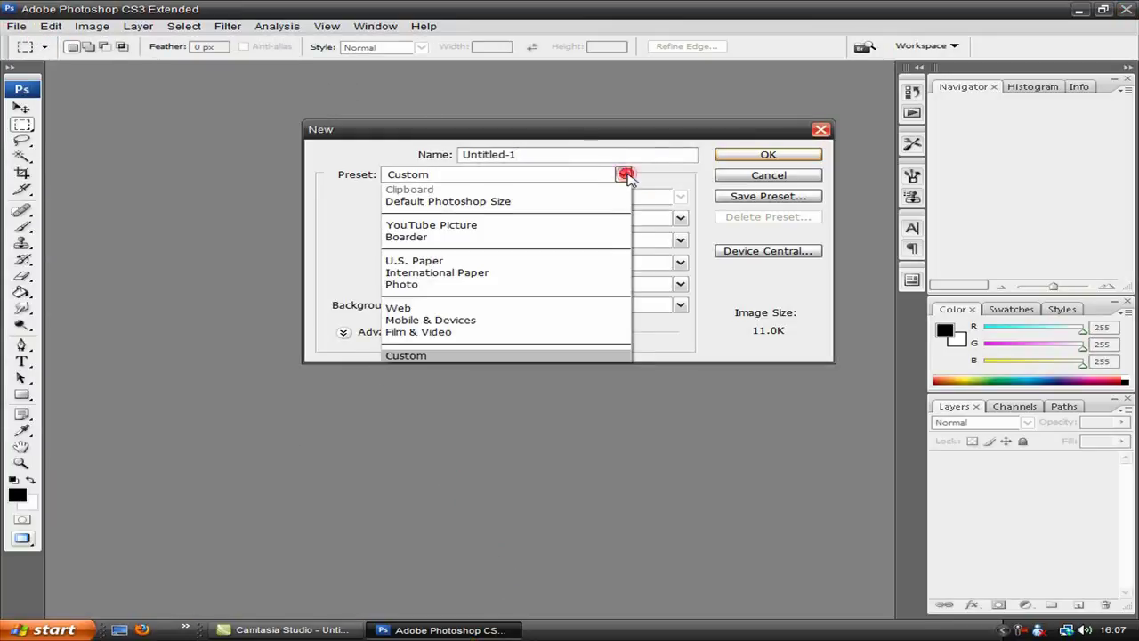
pyautogui.click(566, 238)
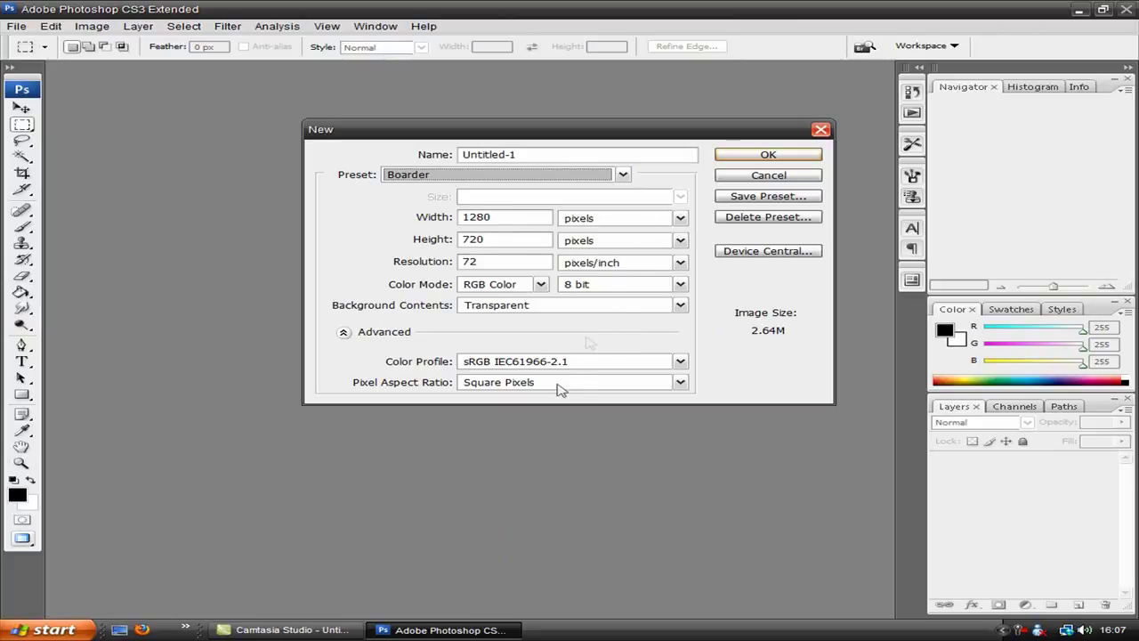
pyautogui.click(756, 156)
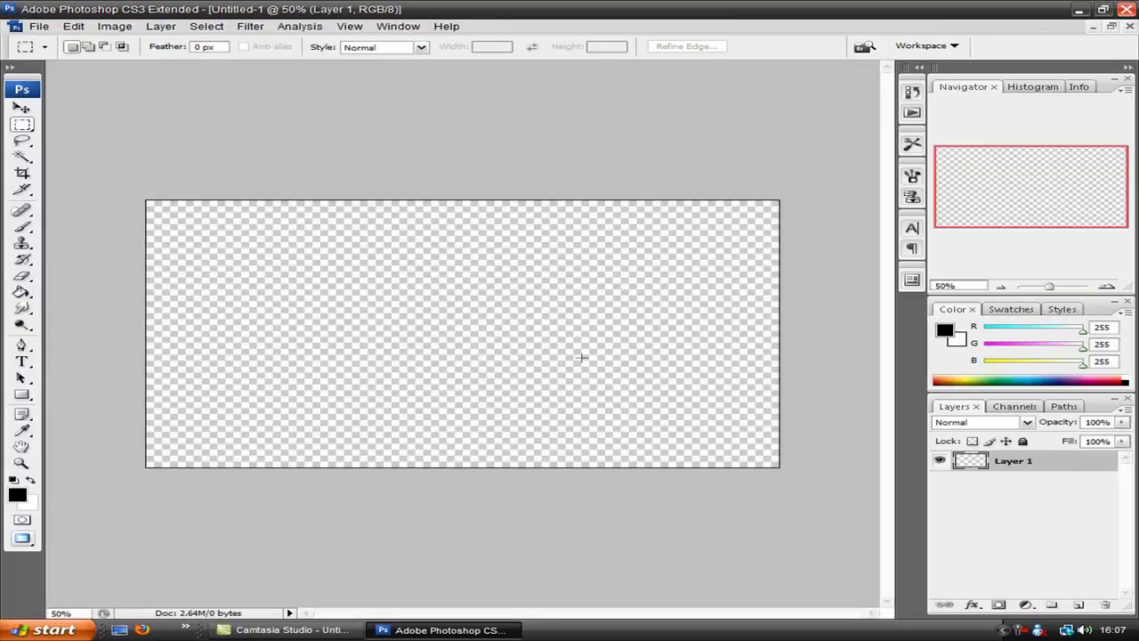
# Draw a vertical black line 18 px thick with the Line tool down the canvas's left edge, spanning its full height.
pyautogui.click(23, 396)
pyautogui.click(100, 449)
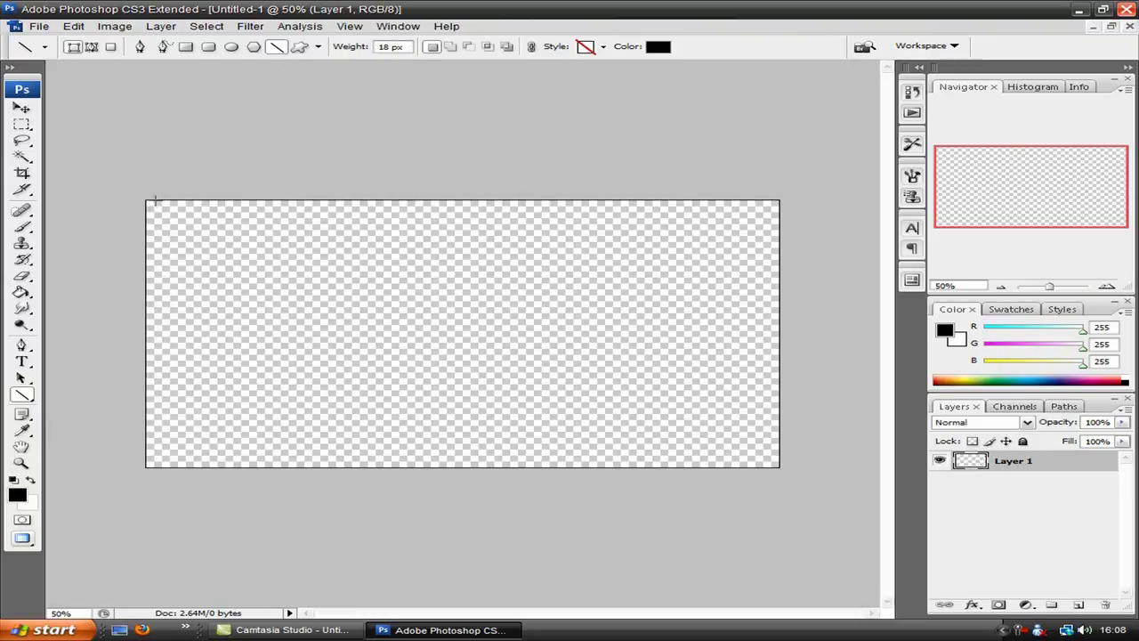
pyautogui.moveTo(152, 200)
pyautogui.mouseDown()
pyautogui.moveTo(150, 352)
pyautogui.moveTo(135, 409)
pyautogui.moveTo(138, 472)
pyautogui.moveTo(152, 471)
pyautogui.mouseUp()
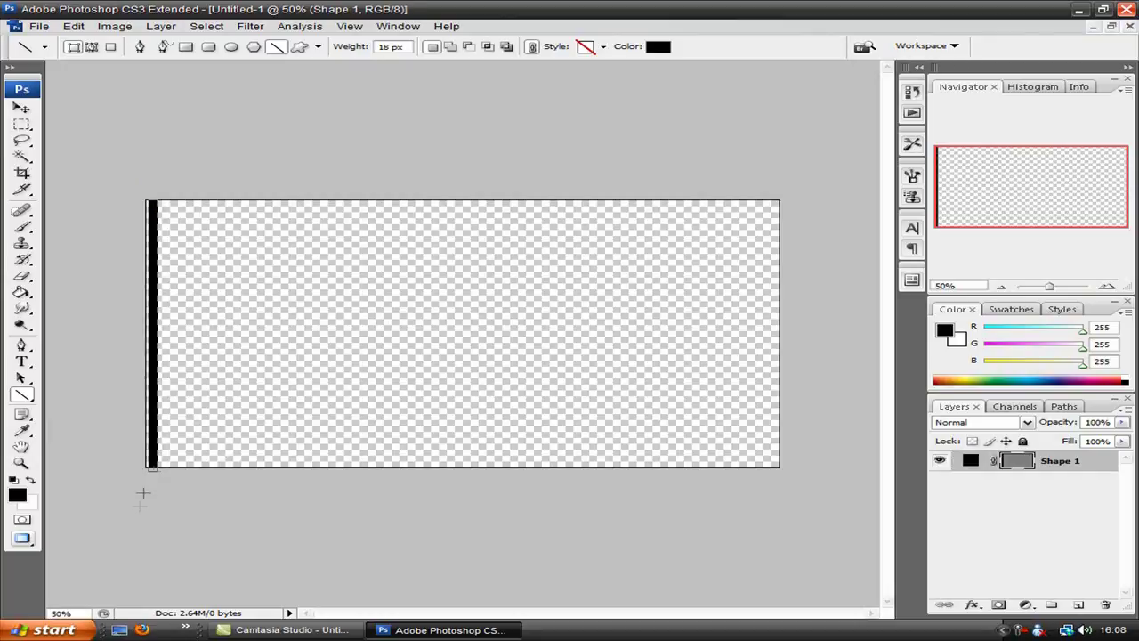
# Nudge the vertical line left until it sits flush with the canvas's left edge, and deselect its layer.
pyautogui.click(22, 108)
pyautogui.press('Left')
pyautogui.press('Left')
pyautogui.press('Left')
pyautogui.press('Left')
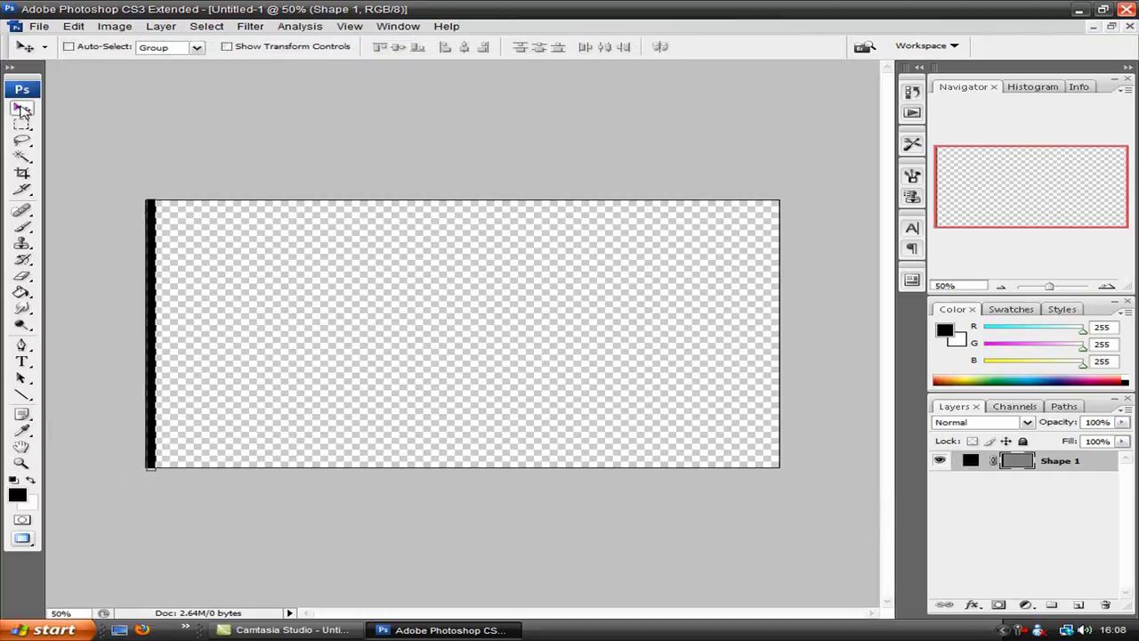
pyautogui.press('Left')
pyautogui.press('Left')
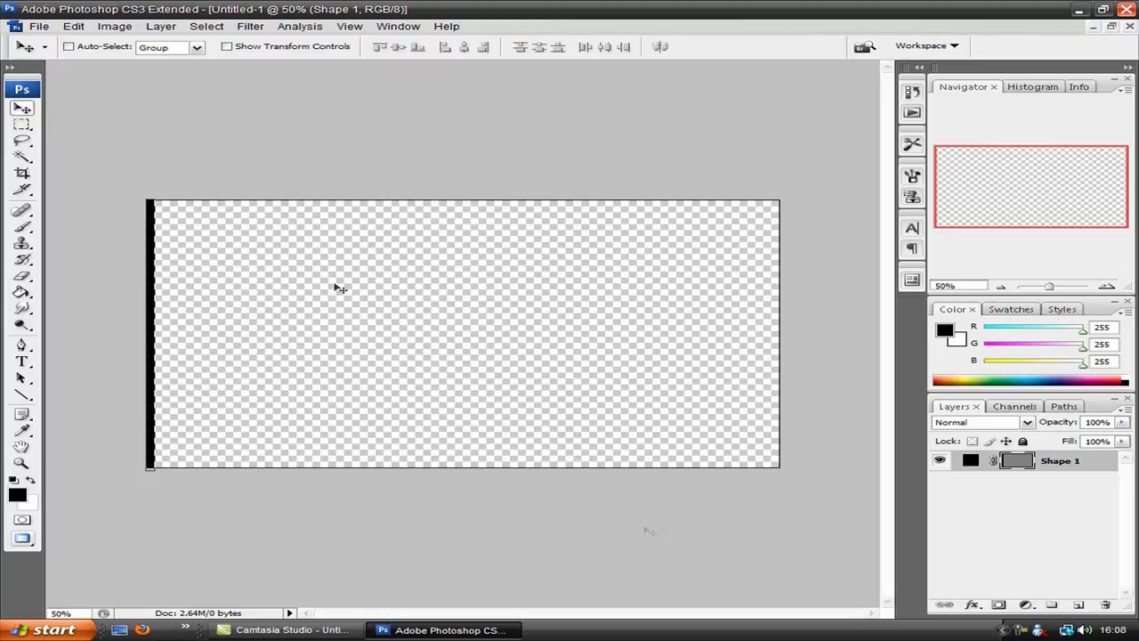
pyautogui.click(1011, 533)
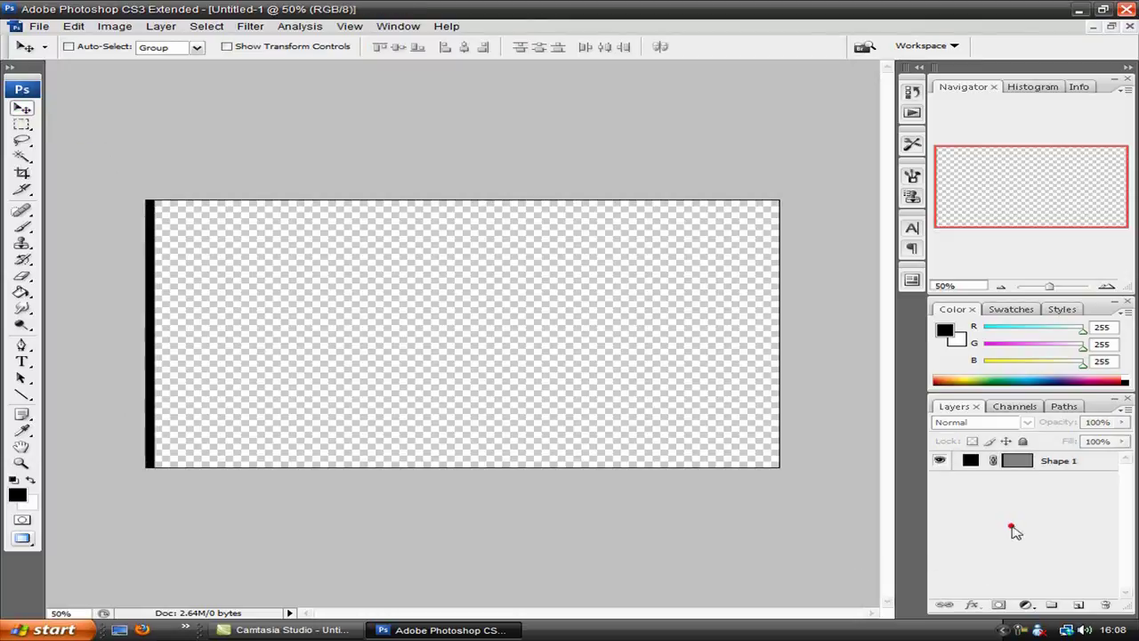
# Duplicate the vertical line's layer within the same document, keeping the suggested name Shape 1 copy.
pyautogui.click(1066, 459)
pyautogui.rightClick(1067, 461)
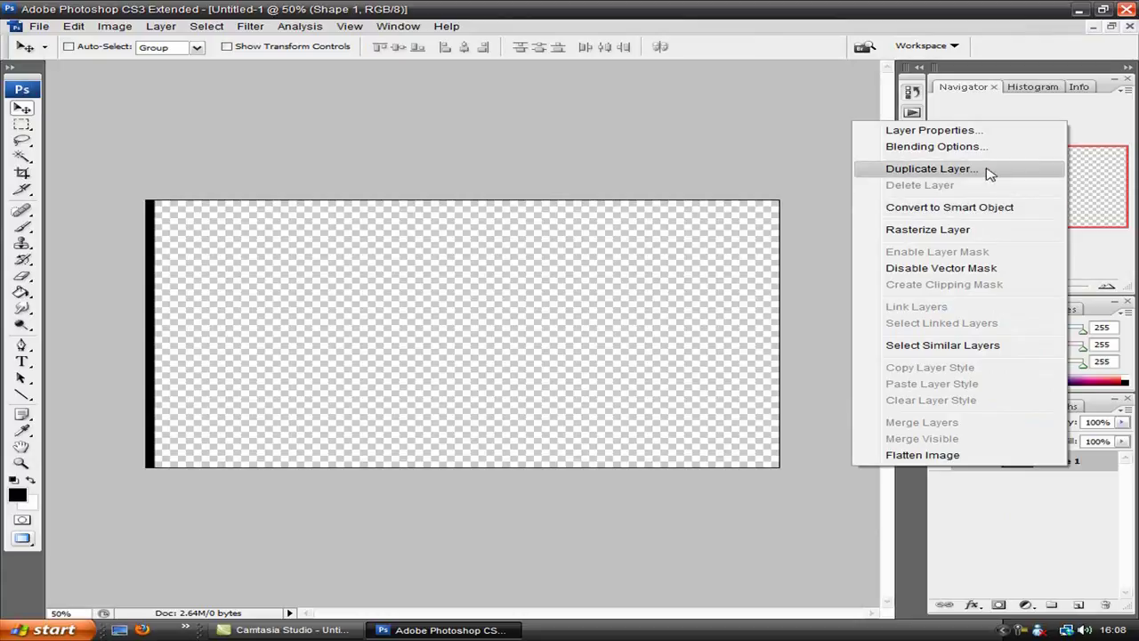
pyautogui.click(931, 168)
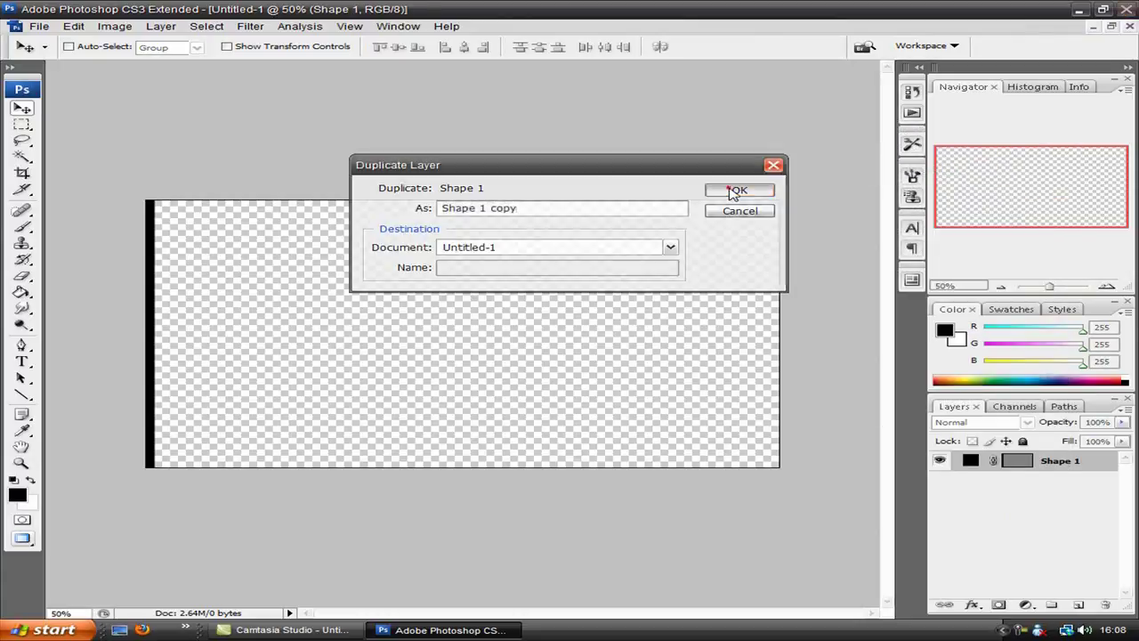
pyautogui.click(728, 192)
# Move the duplicated vertical line across to sit flush with the canvas's right edge, and deselect its layer.
pyautogui.hotkey('shift', 'Right')
pyautogui.hotkey('shift', 'Right')
pyautogui.hotkey('shift', 'Right')
pyautogui.hotkey('shift', 'Right')
pyautogui.hotkey('shift', 'Right')
pyautogui.hotkey('shift', 'Right')
pyautogui.hotkey('shift', 'Right')
pyautogui.hotkey('shift', 'Right')
pyautogui.hotkey('shift', 'Right')
pyautogui.hotkey('shift', 'Right')
pyautogui.hotkey('shift', 'Right')
pyautogui.hotkey('shift', 'Right')
pyautogui.hotkey('shift', 'Right')
pyautogui.hotkey('shift', 'Right')
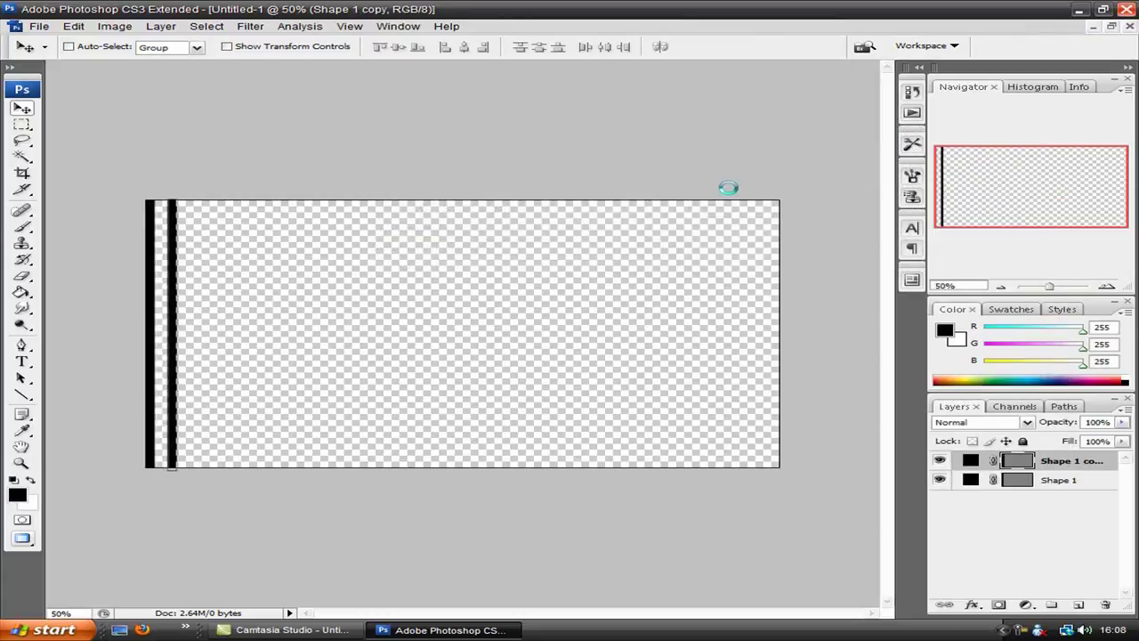
pyautogui.hotkey('shift', 'Right')
pyautogui.hotkey('shift', 'Right')
pyautogui.hotkey('shift', 'Right')
pyautogui.hotkey('shift', 'Right')
pyautogui.hotkey('shift', 'Right')
pyautogui.hotkey('shift', 'Right')
pyautogui.hotkey('shift', 'Right')
pyautogui.hotkey('shift', 'Right')
pyautogui.hotkey('shift', 'Right')
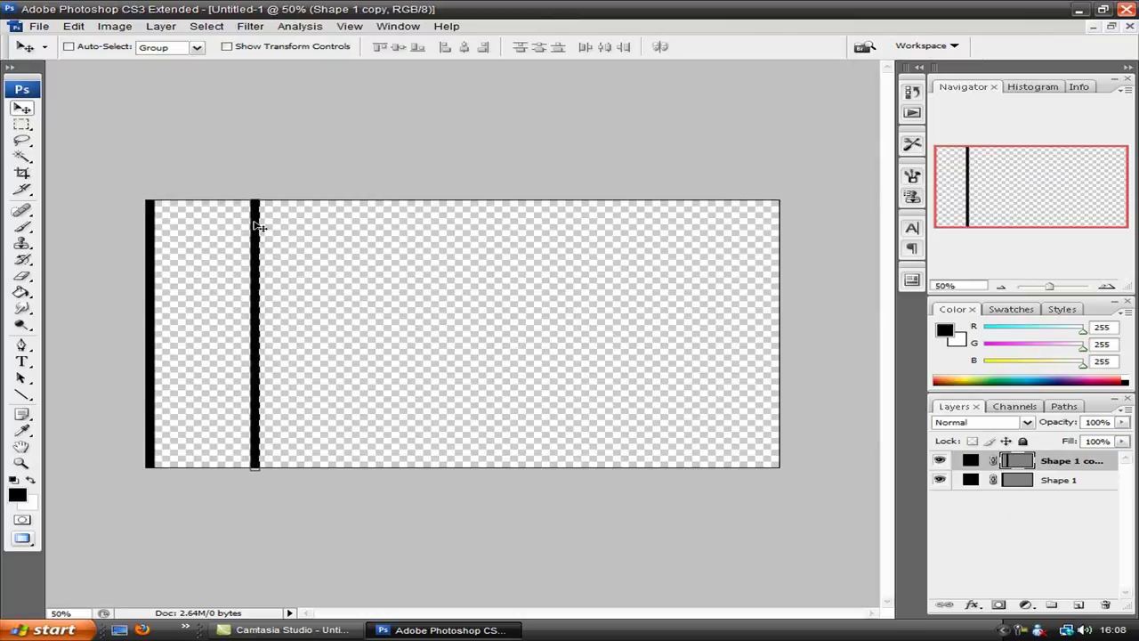
pyautogui.moveTo(263, 227); pyautogui.dragTo(777, 227)
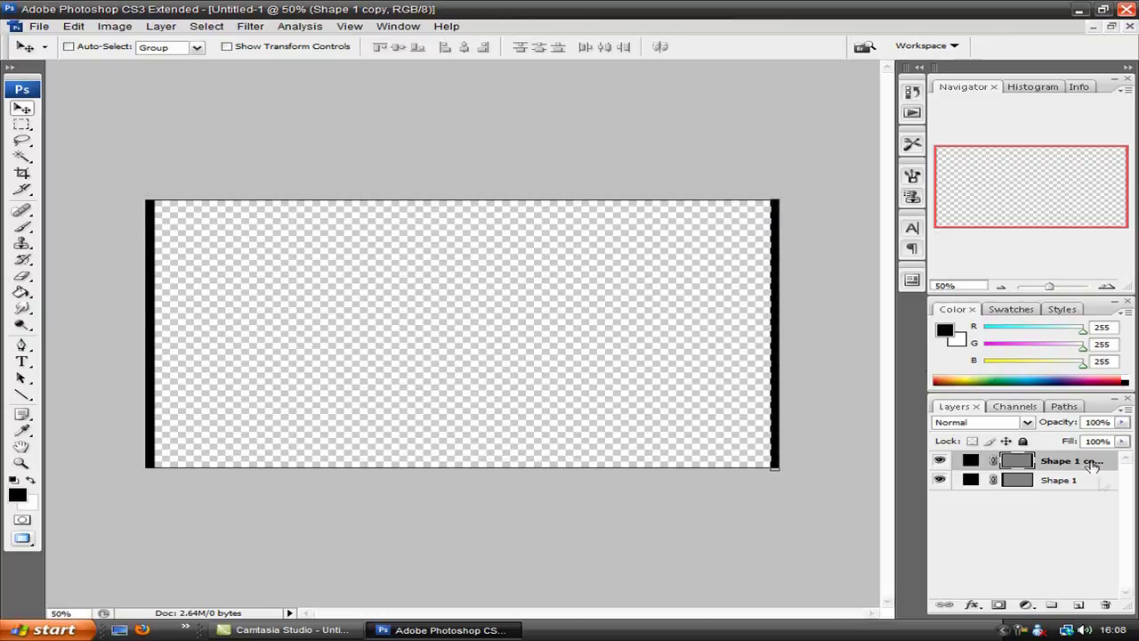
pyautogui.click(1074, 542)
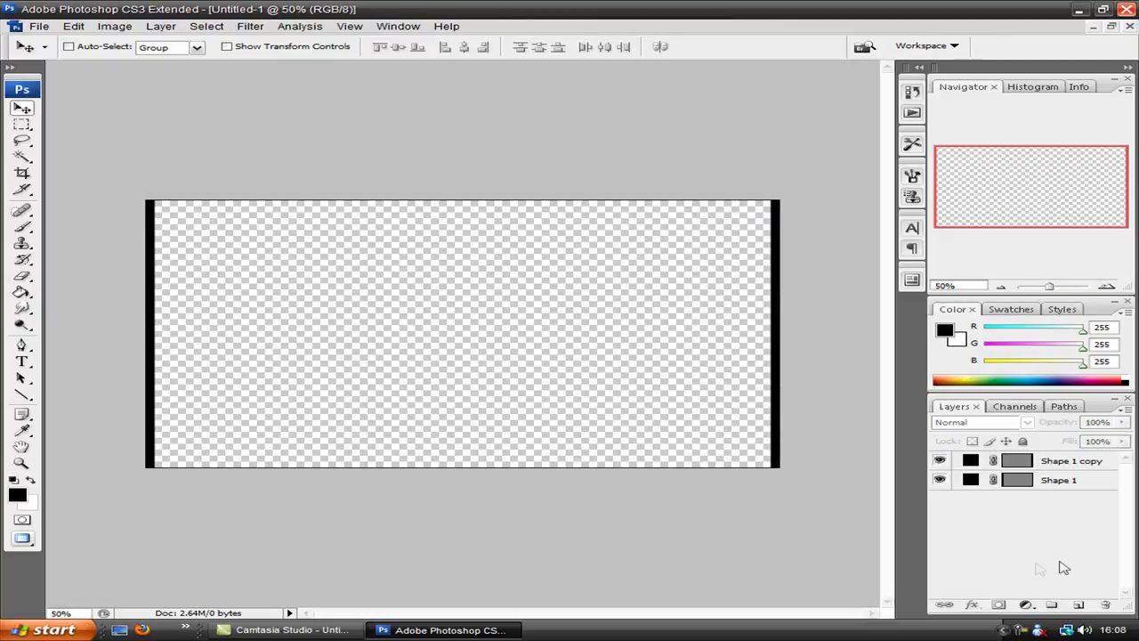
# Draw a horizontal black line with the Line tool at 18 px weight across the full width near the canvas's top edge.
pyautogui.click(22, 394)
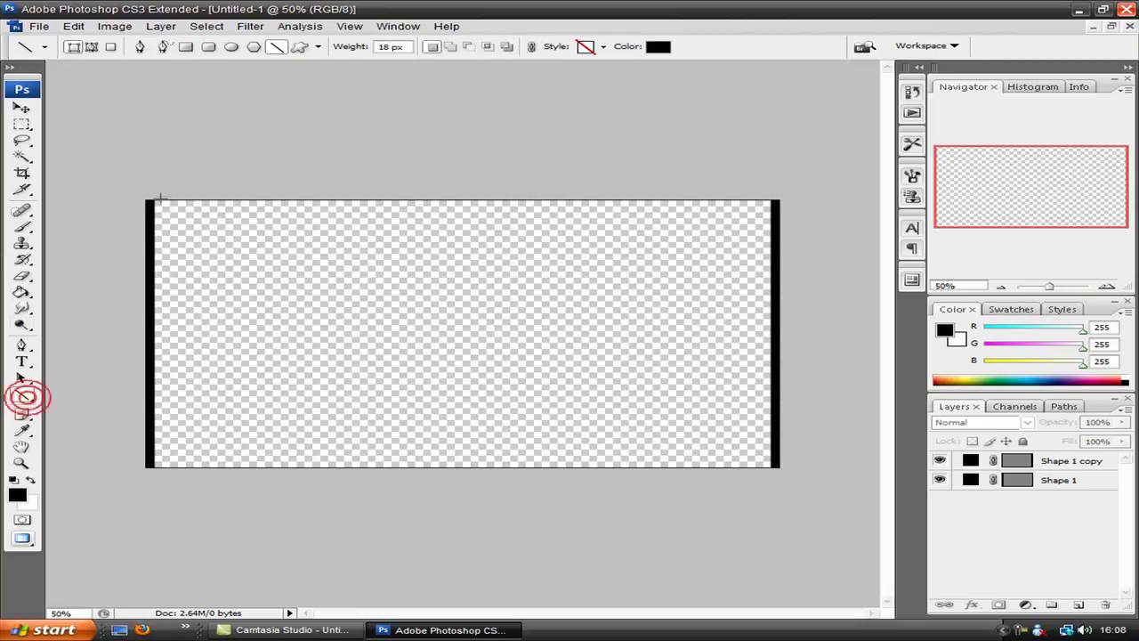
pyautogui.moveTo(147, 208); pyautogui.dragTo(776, 206)
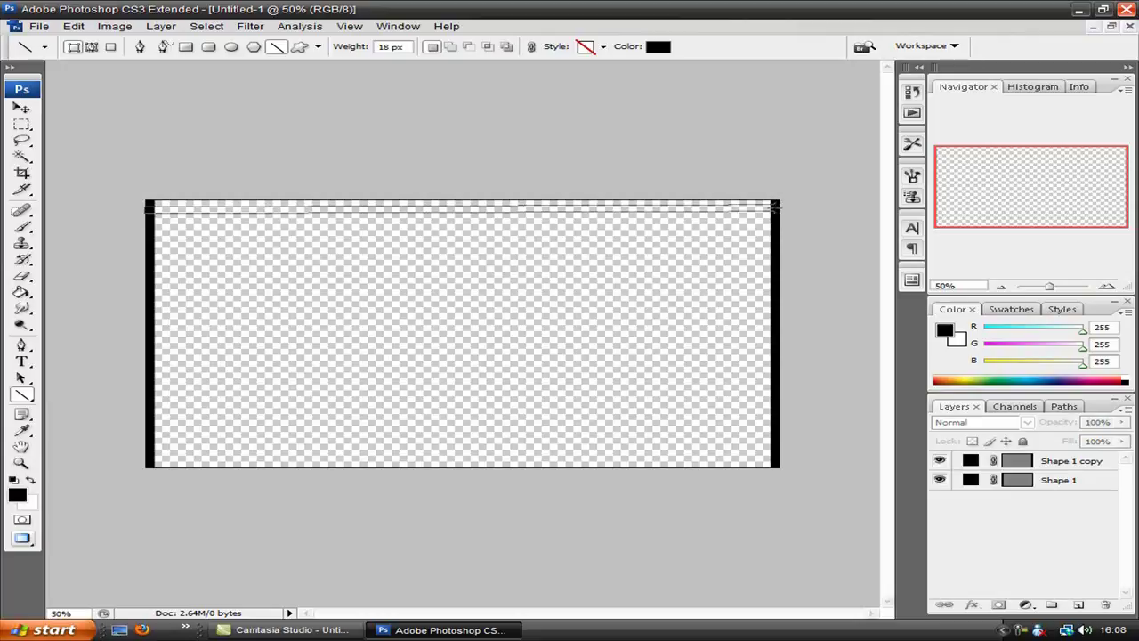
pyautogui.moveTo(776, 207); pyautogui.dragTo(778, 209)
# Nudge the horizontal line up until it sits flush with the canvas's top edge, and deselect its layer.
pyautogui.click(31, 109)
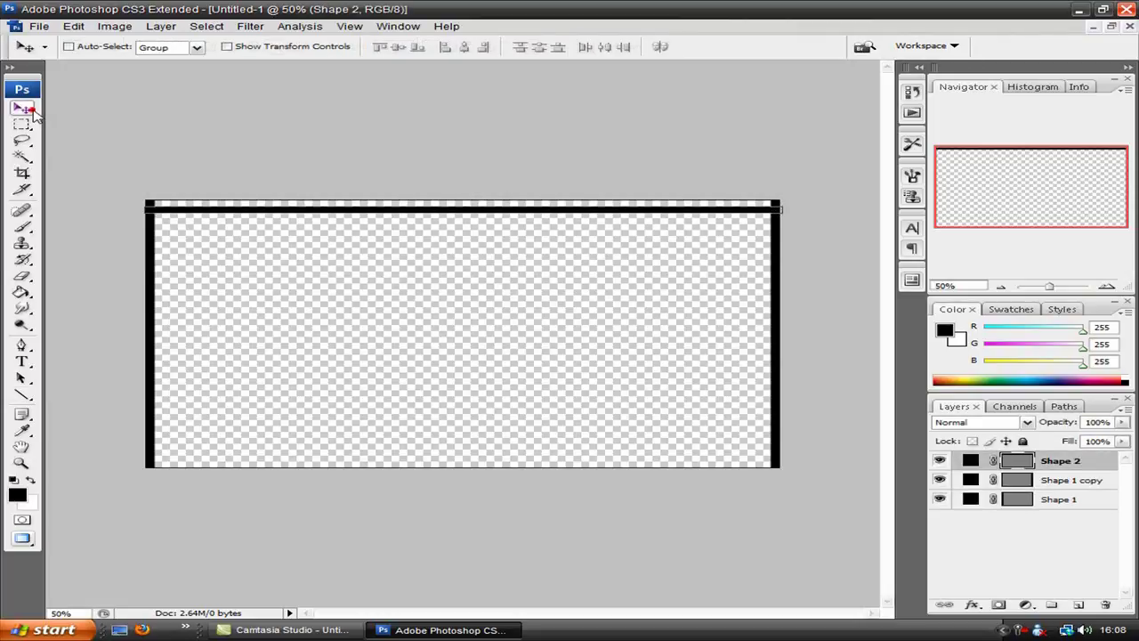
pyautogui.press('Up')
pyautogui.press('Up')
pyautogui.press('Up')
pyautogui.press('Up')
pyautogui.press('Up')
pyautogui.press('Up')
pyautogui.press('Up')
pyautogui.press('Up')
pyautogui.press('Up')
pyautogui.press('Up')
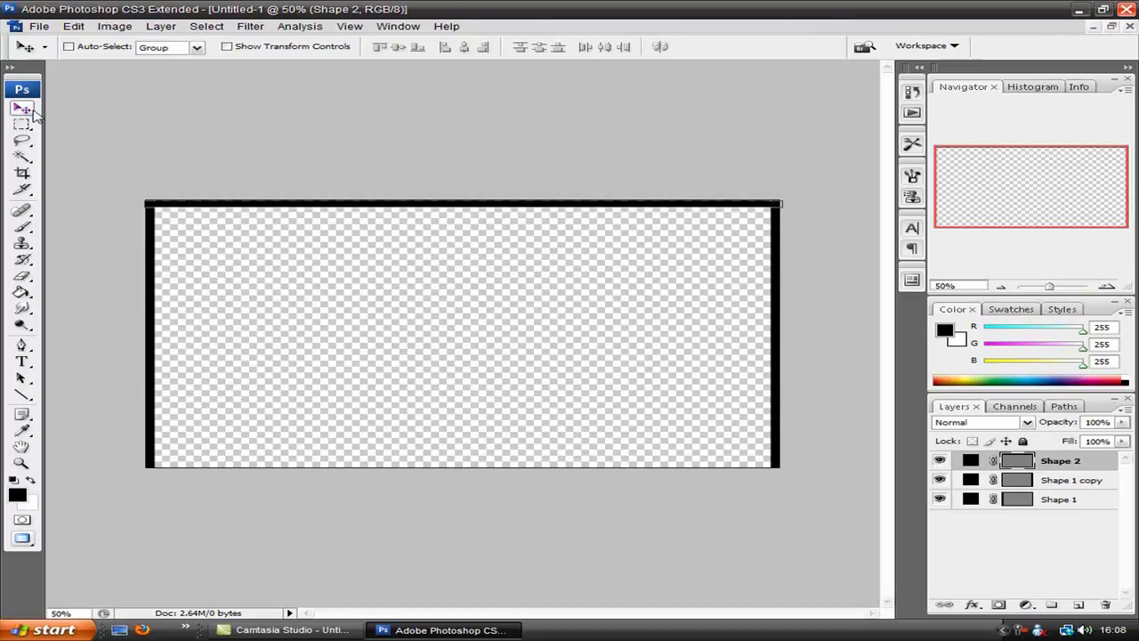
pyautogui.click(990, 536)
# Duplicate the horizontal line's layer within the same document, keeping the suggested name Shape 2 copy.
pyautogui.click(1061, 458)
pyautogui.rightClick(1061, 458)
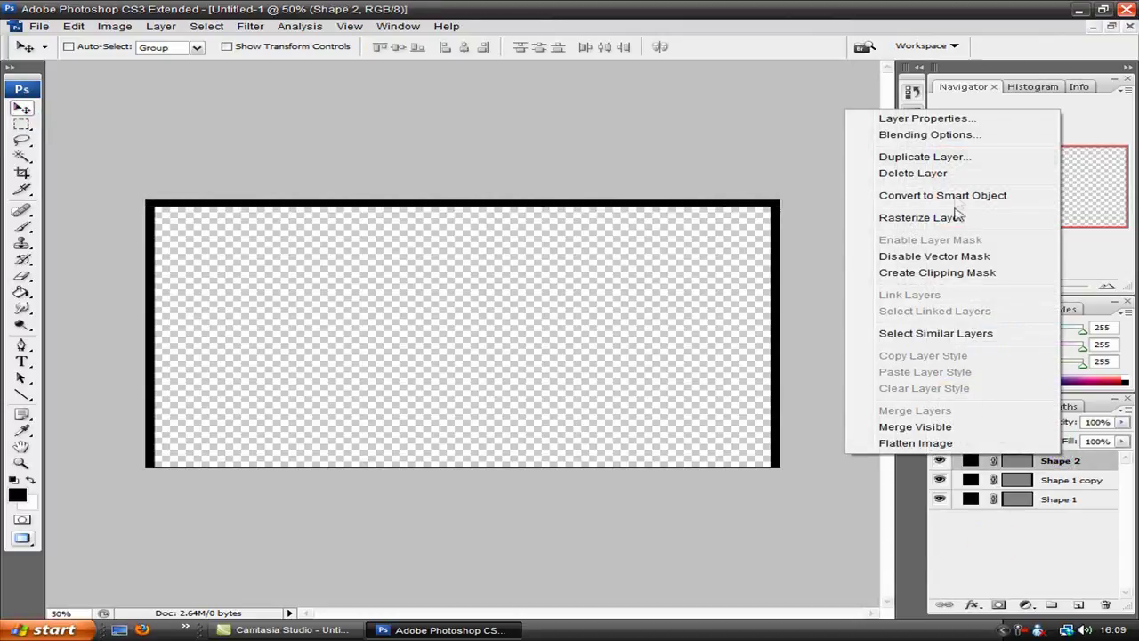
pyautogui.click(899, 159)
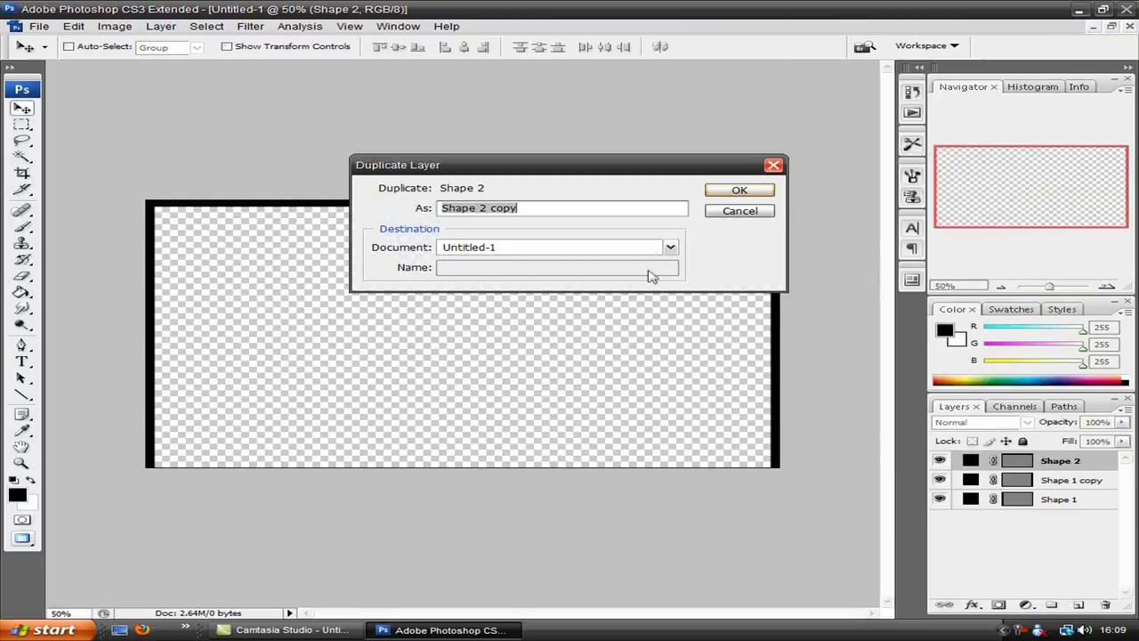
pyautogui.click(739, 189)
# Move the duplicated horizontal line down to sit flush with the canvas's bottom edge, closing the rectangular frame.
pyautogui.moveTo(623, 212); pyautogui.dragTo(613, 445)
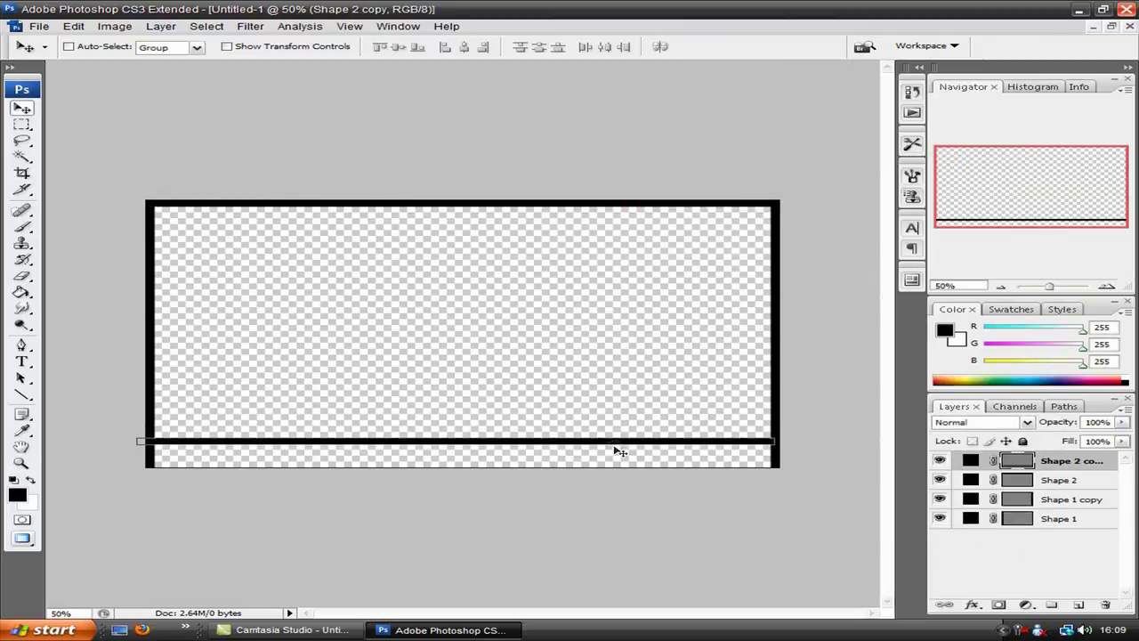
pyautogui.press('Down')
pyautogui.press('Down')
pyautogui.press('Down')
pyautogui.press('Down')
pyautogui.press('Down')
pyautogui.press('Down')
pyautogui.press('Down')
pyautogui.press('Down')
pyautogui.press('Down')
pyautogui.press('Down')
pyautogui.press('Down')
pyautogui.press('Down')
pyautogui.press('Down')
pyautogui.press('Down')
pyautogui.press('Down')
pyautogui.press('Down')
pyautogui.press('Down')
pyautogui.press('Down')
pyautogui.press('Down')
pyautogui.press('Down')
pyautogui.press('Down')
pyautogui.press('Down')
pyautogui.press('Down')
pyautogui.press('Down')
pyautogui.press('Down')
pyautogui.press('Down')
pyautogui.press('Down')
pyautogui.press('Down')
pyautogui.press('Down')
pyautogui.press('Down')
pyautogui.press('Down')
pyautogui.press('Down')
pyautogui.press('Down')
pyautogui.press('Down')
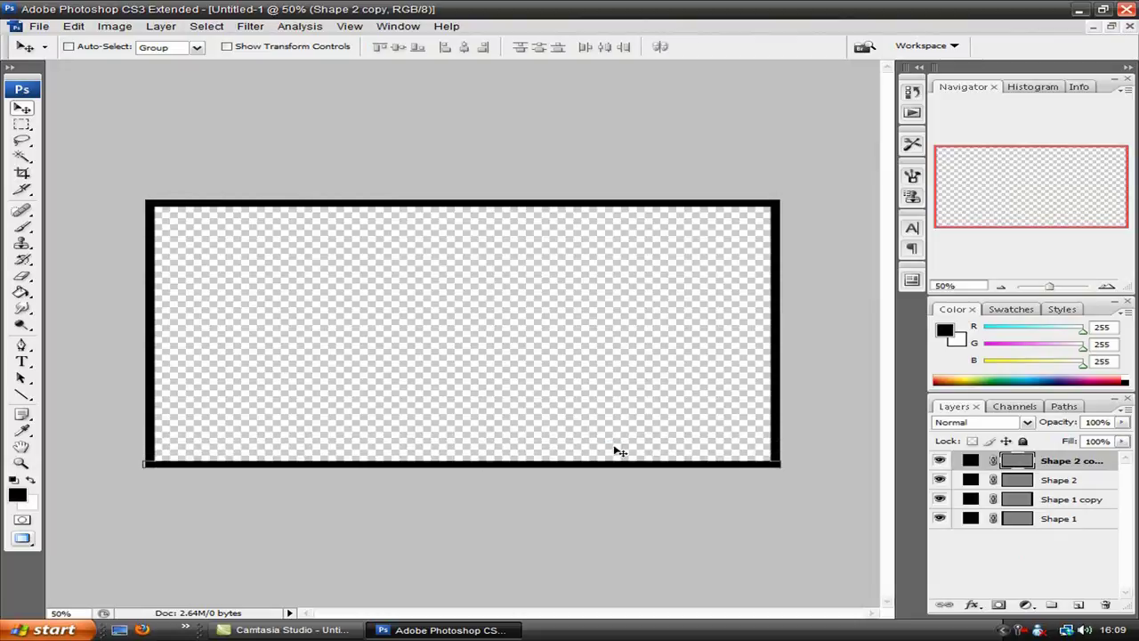
# Merge all visible line layers into a single frame layer.
pyautogui.click(983, 546)
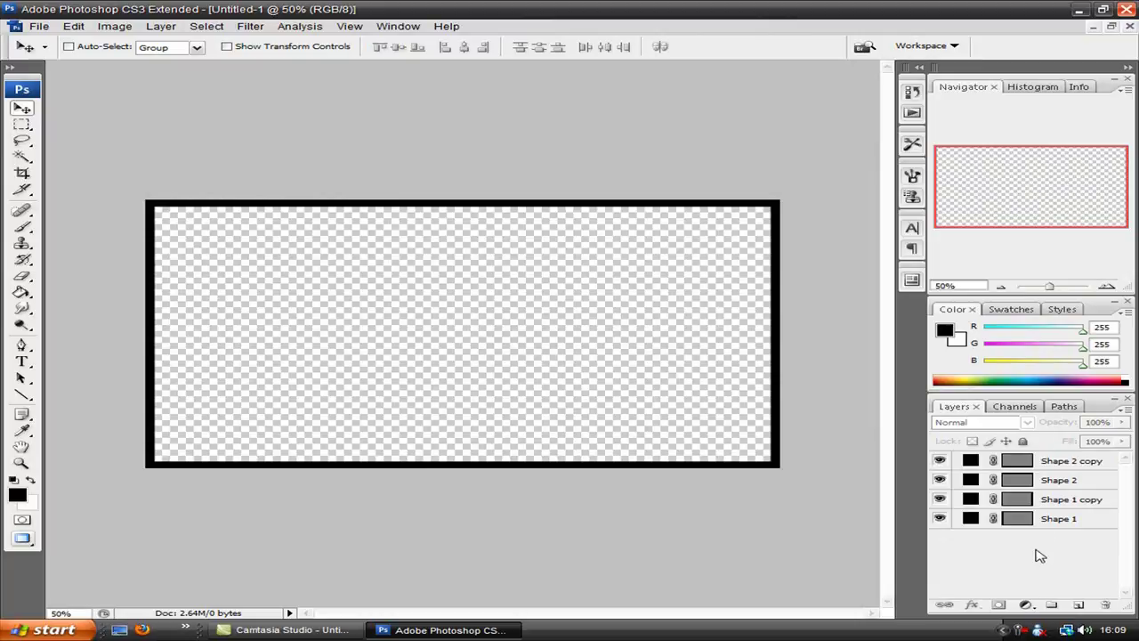
pyautogui.hotkey('ctrl', 'shift', 'e')
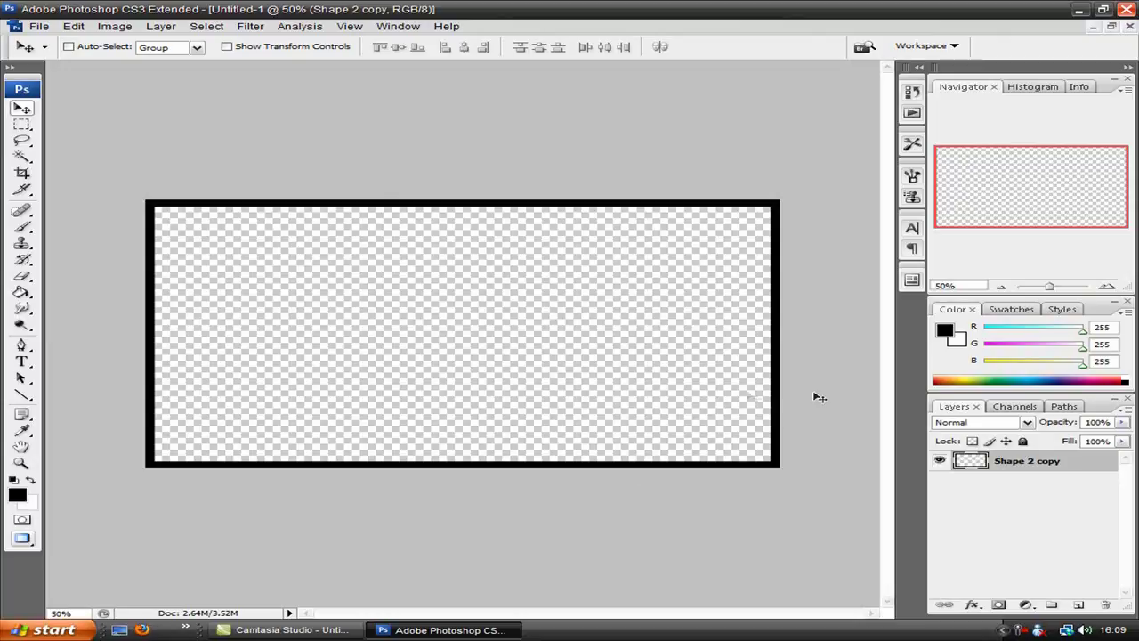
# Draw a large black five-sided polygon with the Polygon tool, covering the frame's top-left corner with a flat lower edge.
pyautogui.click(27, 396)
pyautogui.click(86, 435)
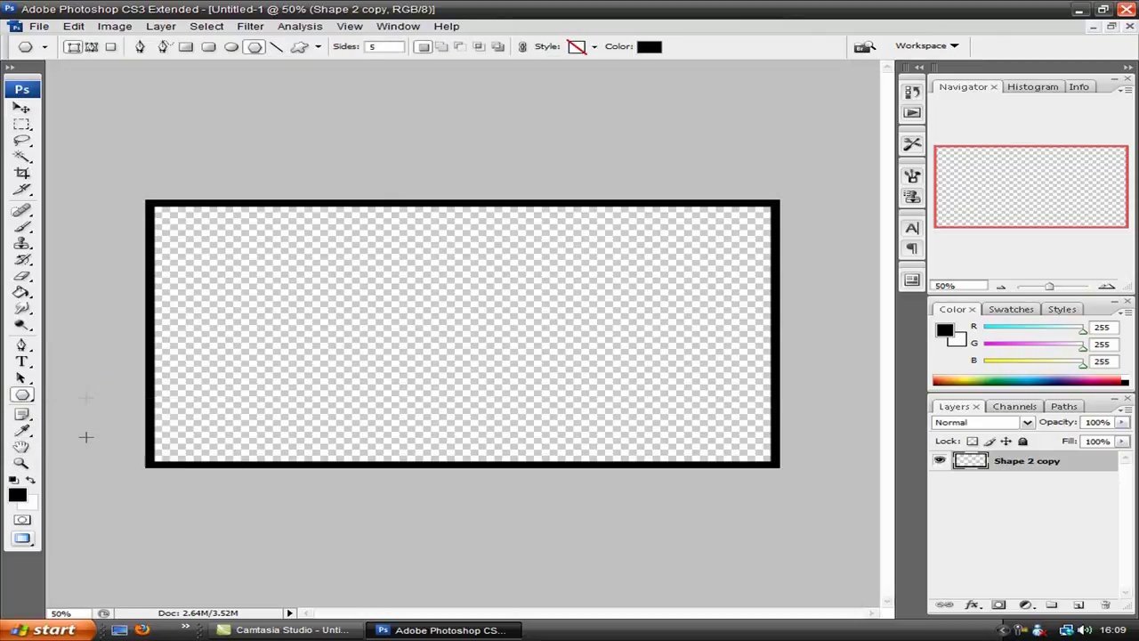
pyautogui.moveTo(114, 160); pyautogui.dragTo(290, 340)
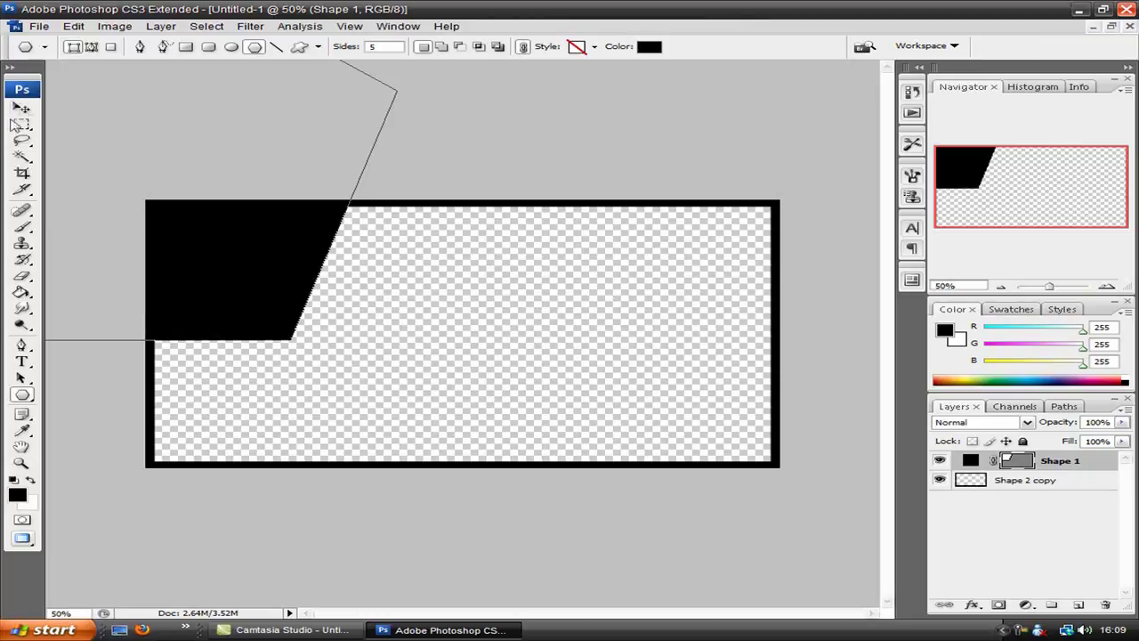
# Move the polygon up and adjust it sideways to leave a slanted-end strip along the frame's top-left edge, and deselect its layer.
pyautogui.click(23, 110)
pyautogui.moveTo(233, 256); pyautogui.dragTo(414, 170)
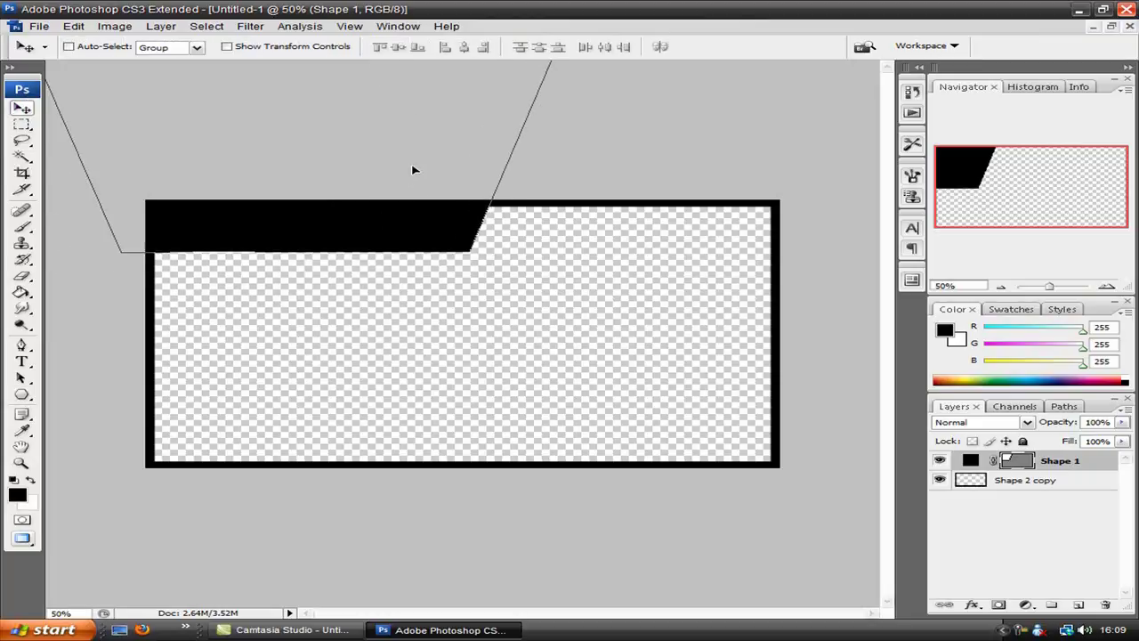
pyautogui.moveTo(367, 207); pyautogui.dragTo(279, 228)
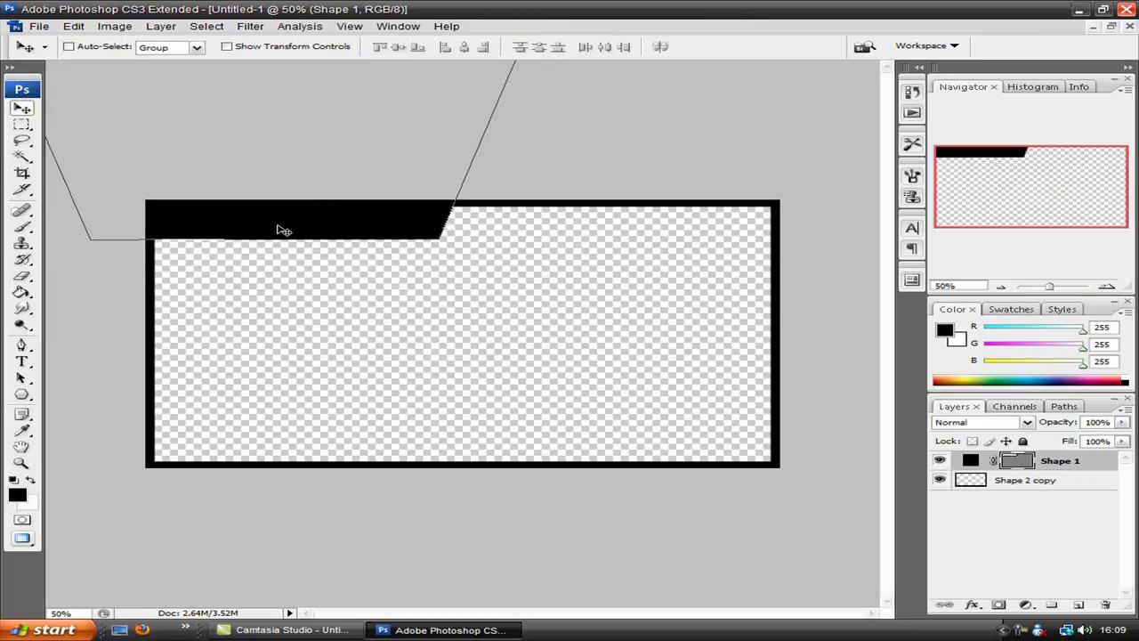
pyautogui.press('Left')
pyautogui.press('Left')
pyautogui.press('Left')
pyautogui.press('Left')
pyautogui.press('Up')
pyautogui.press('Up')
pyautogui.press('Up')
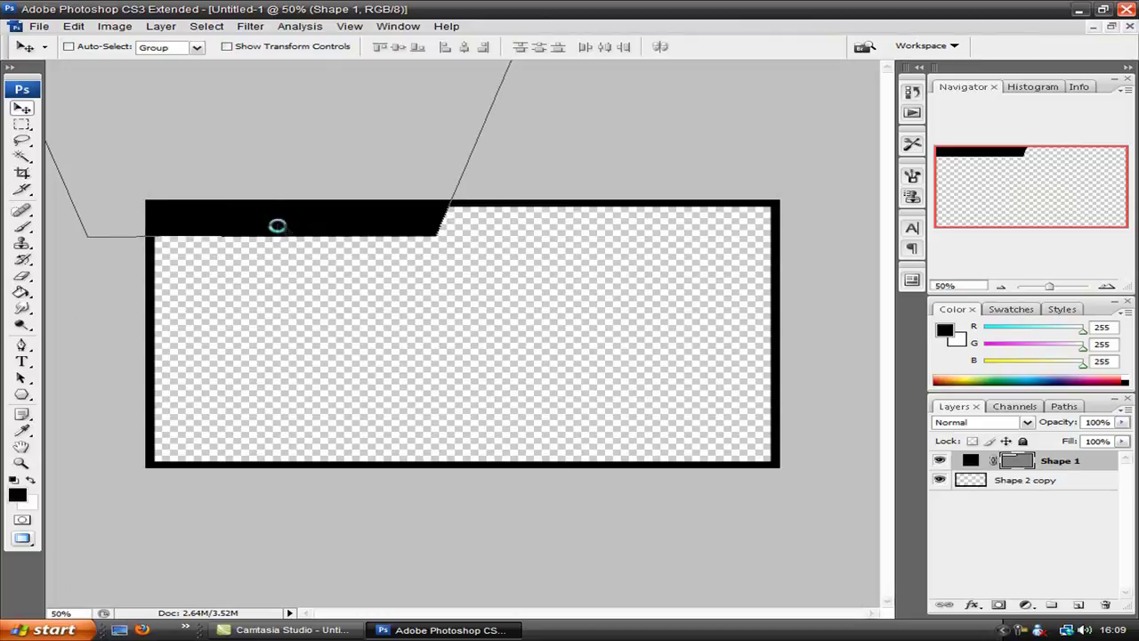
pyautogui.press('Left')
pyautogui.press('Left')
pyautogui.press('Left')
pyautogui.press('Left')
pyautogui.press('Left')
pyautogui.press('Left')
pyautogui.press('Left')
pyautogui.press('Left')
pyautogui.press('Left')
pyautogui.press('Left')
pyautogui.press('Left')
pyautogui.press('Left')
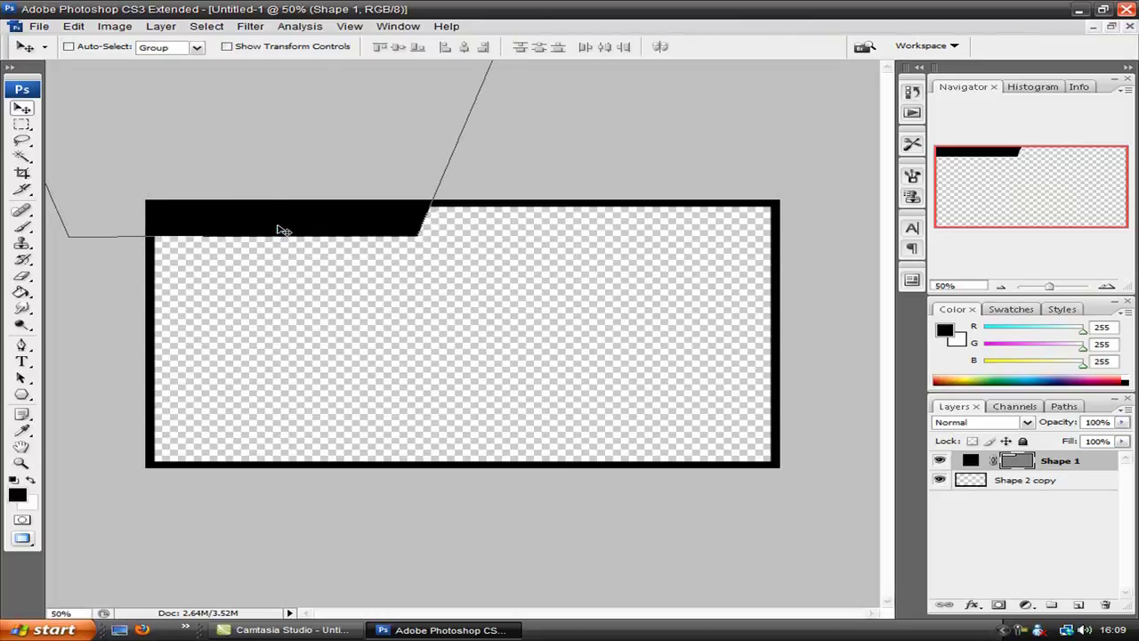
pyautogui.click(1083, 547)
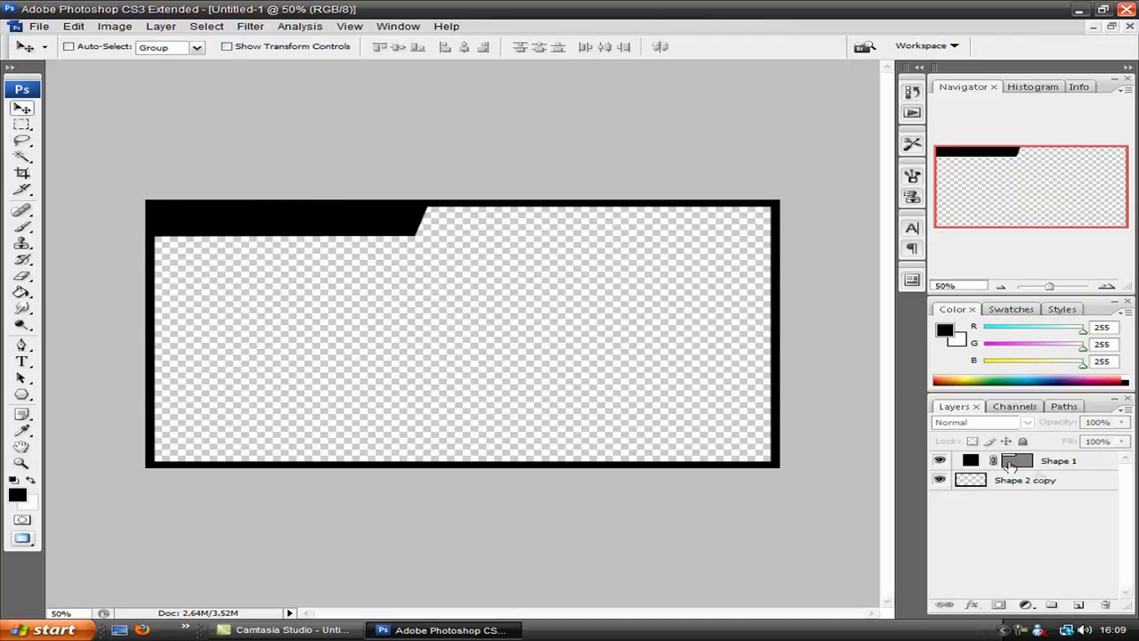
# Draw a second large black five-sided polygon with its flat side on top, covering most of the frame's lower-right area.
pyautogui.click(22, 394)
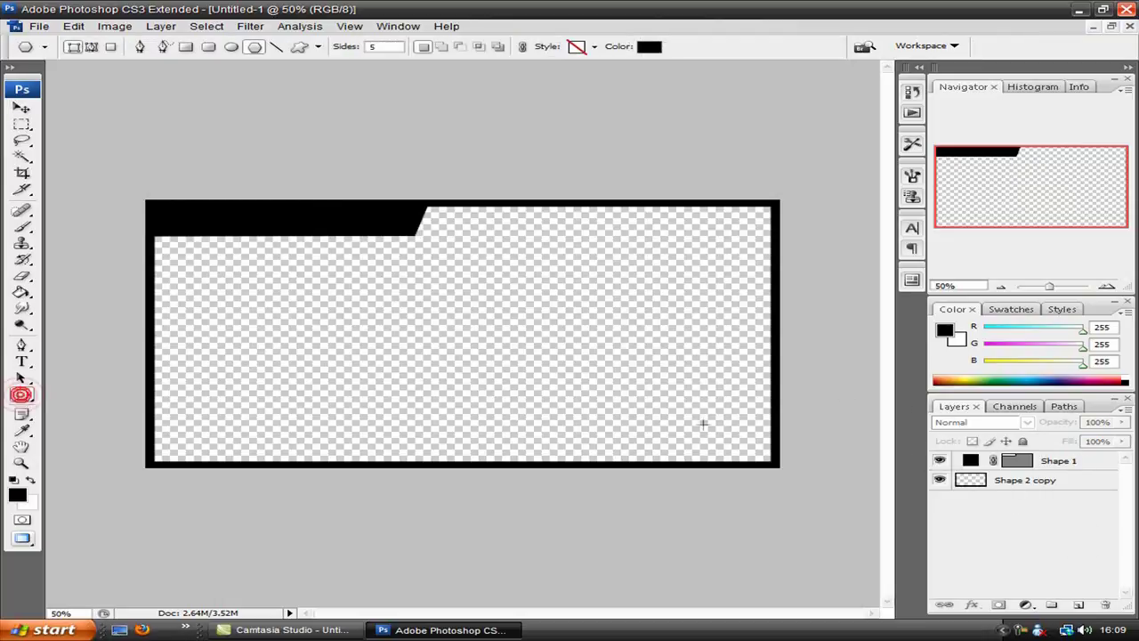
pyautogui.moveTo(536, 413); pyautogui.dragTo(843, 489)
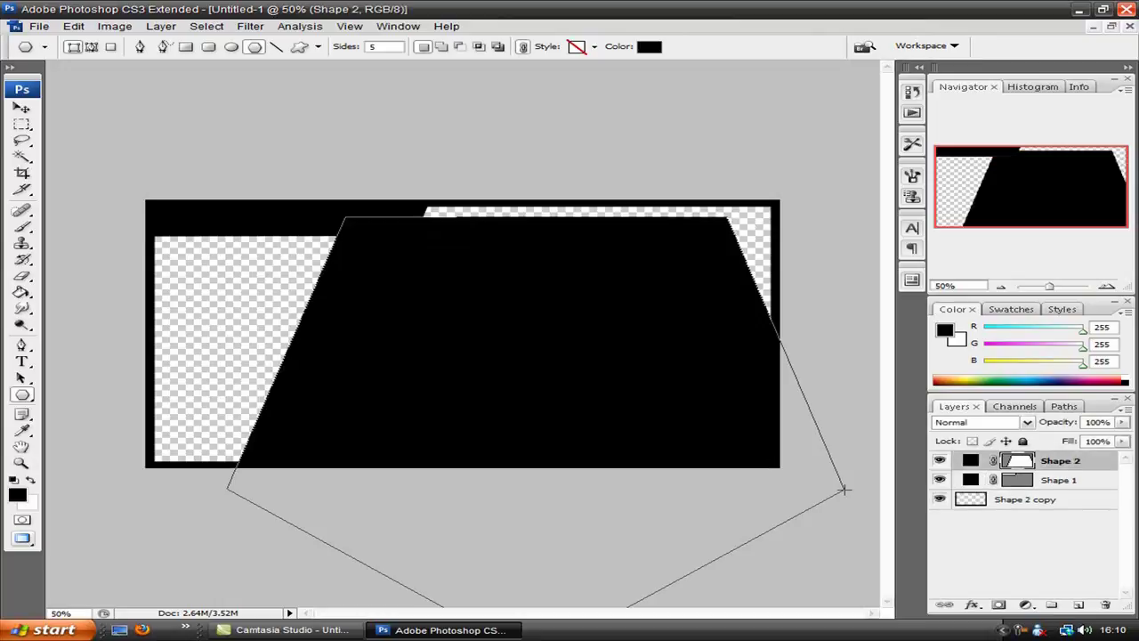
# Move the second polygon down and right so only a slanted-end strip remains along the frame's bottom-right edge.
pyautogui.click(24, 109)
pyautogui.moveTo(439, 312); pyautogui.dragTo(620, 520)
pyautogui.press('Down')
pyautogui.press('Down')
pyautogui.press('Down')
pyautogui.press('Down')
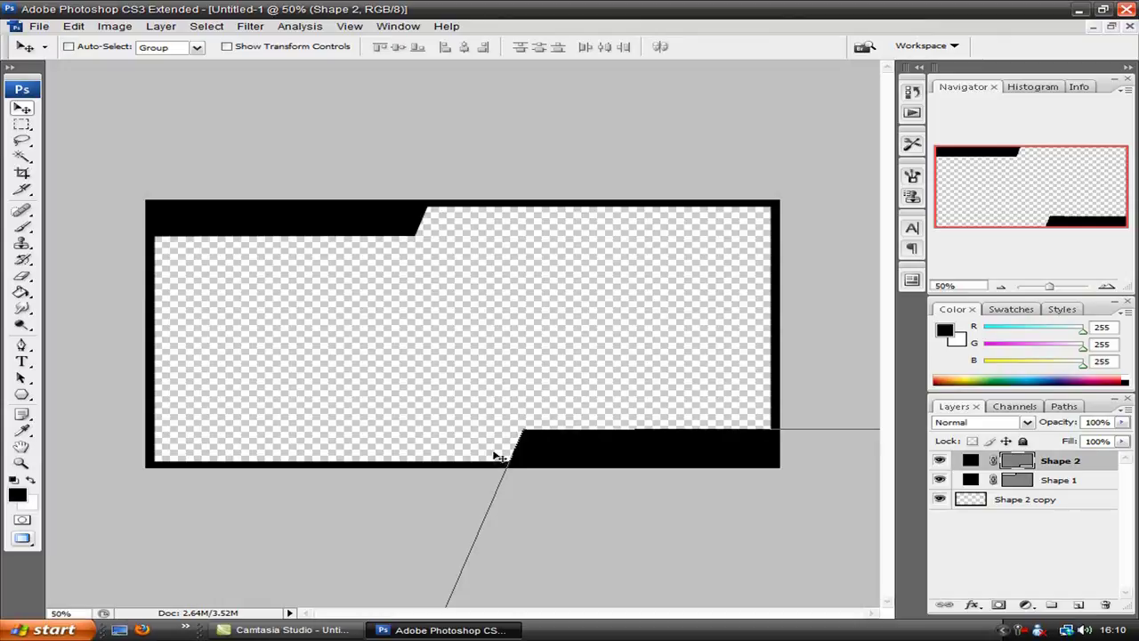
pyautogui.moveTo(503, 442); pyautogui.dragTo(504, 436)
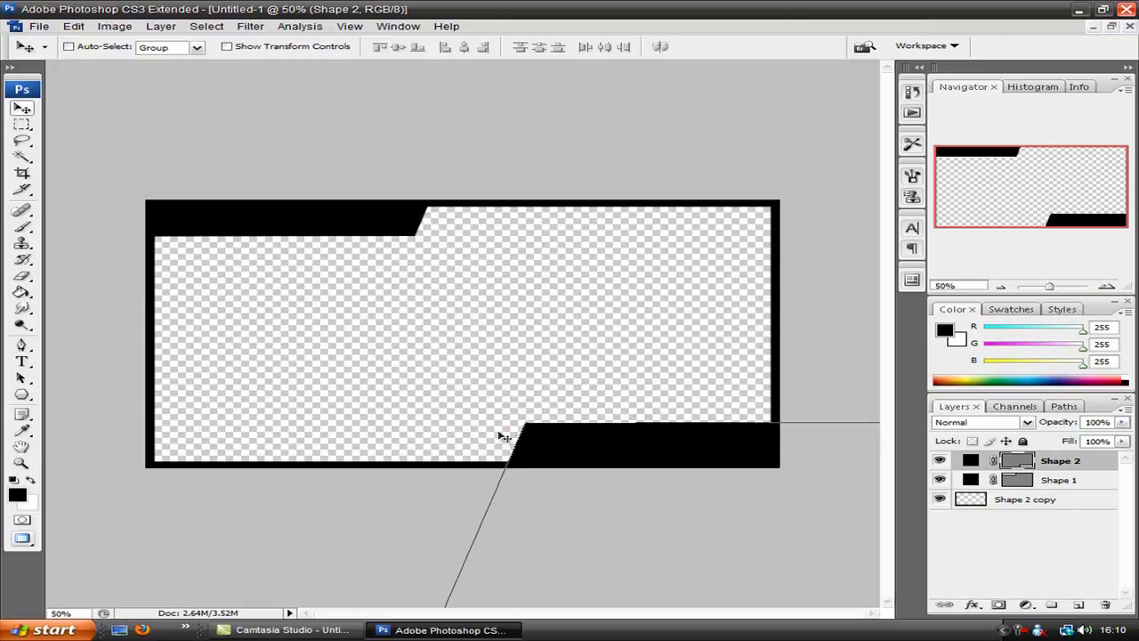
# Fine-tune the bottom-right strip's height and sideways position so it matches the thickness of the top-left strip.
pyautogui.hotkey('shift', 'Down')
pyautogui.hotkey('shift', 'Down')
pyautogui.hotkey('shift', 'Down')
pyautogui.hotkey('shift', 'Down')
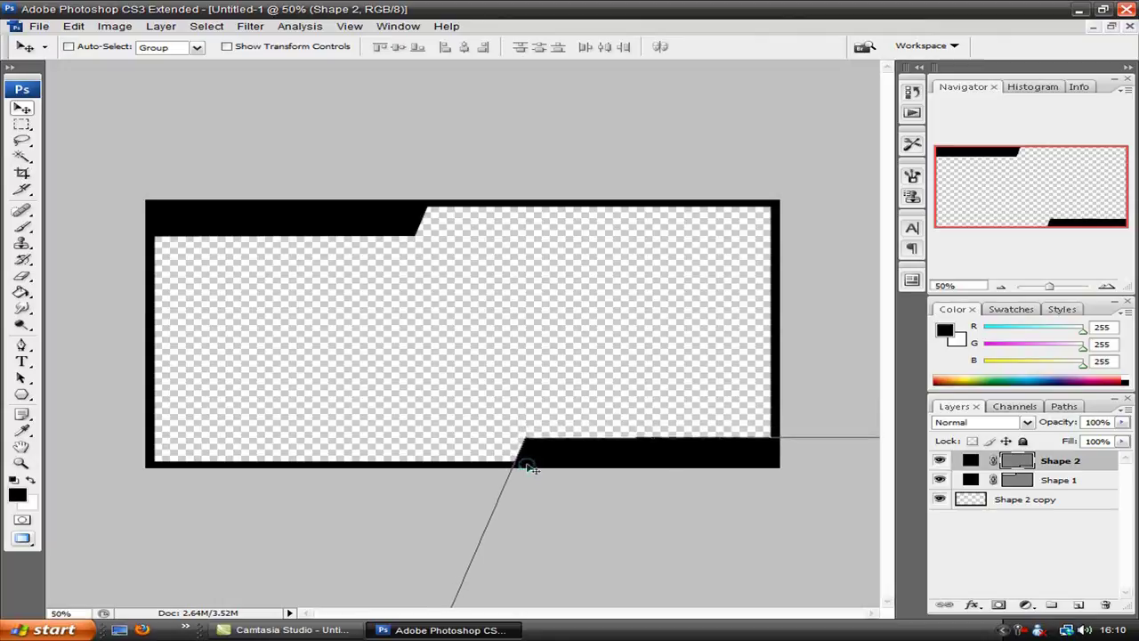
pyautogui.press('Up')
pyautogui.press('Up')
pyautogui.press('Up')
pyautogui.press('Up')
pyautogui.press('Up')
pyautogui.press('Up')
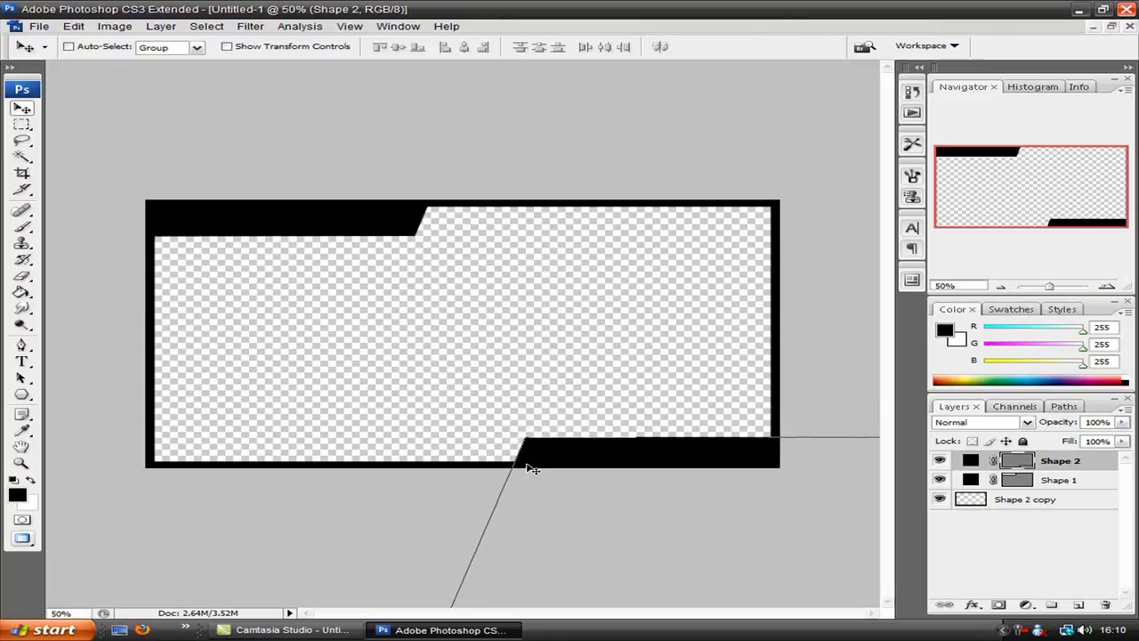
pyautogui.press('Left')
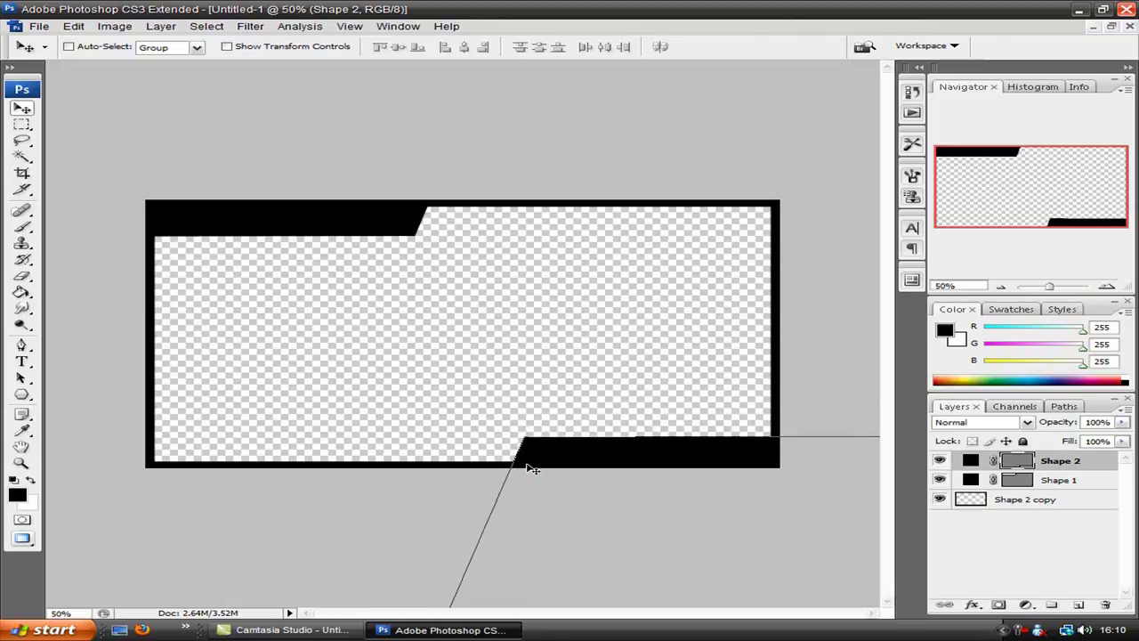
pyautogui.press('Up')
pyautogui.press('Up')
pyautogui.press('Up')
pyautogui.press('Up')
pyautogui.press('Left')
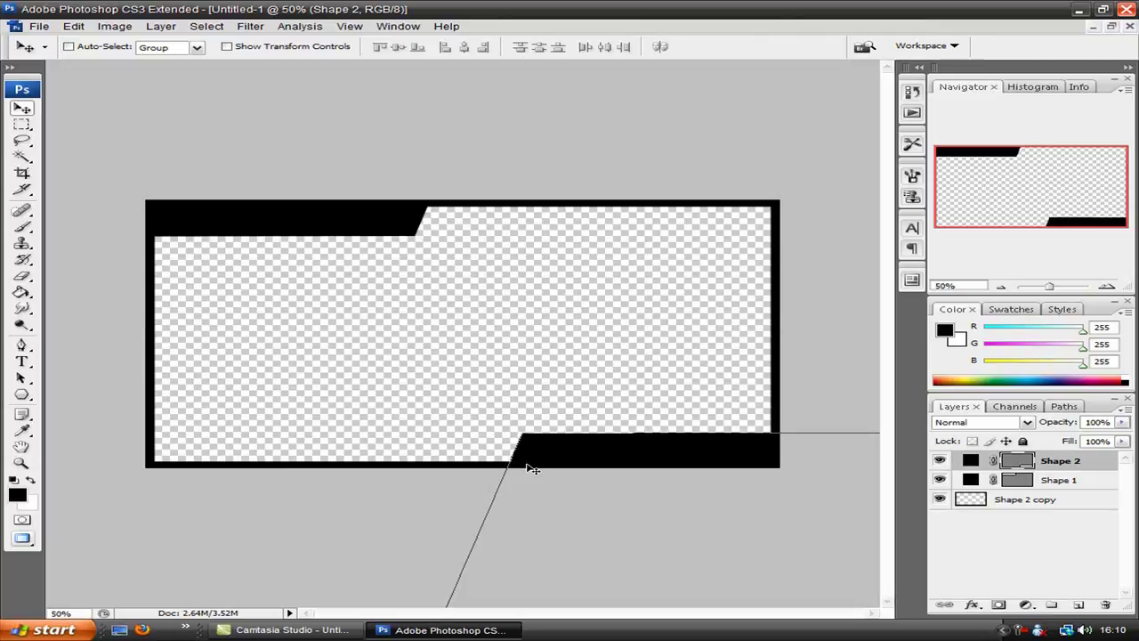
# Deselect the polygon layer and merge all visible layers into one.
pyautogui.click(1071, 535)
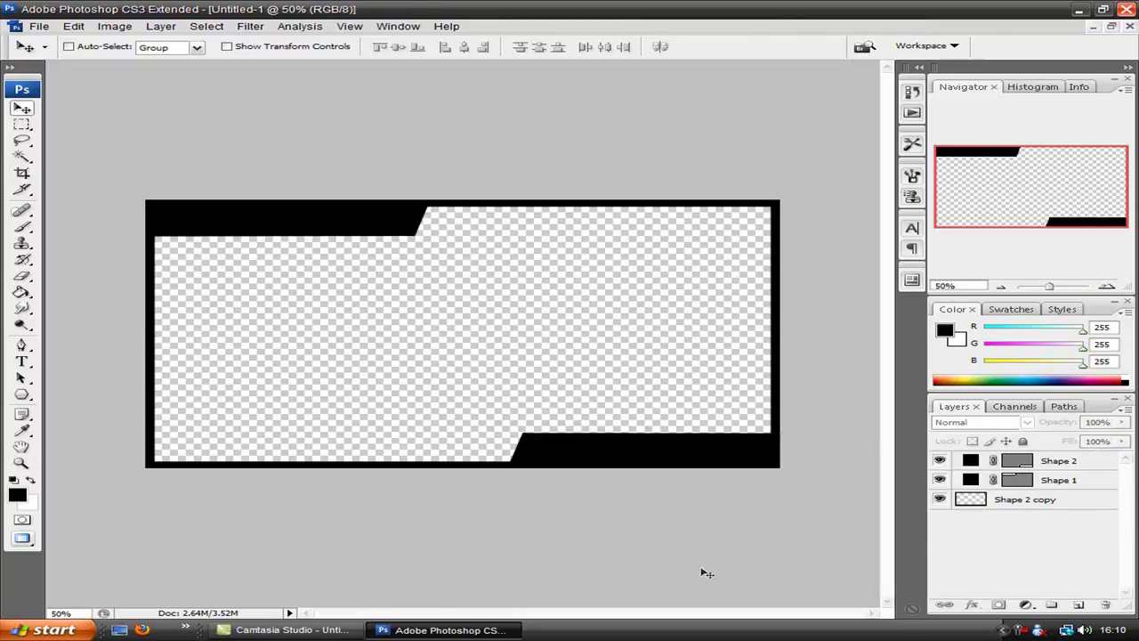
pyautogui.hotkey('ctrl', 'shift', 'e')
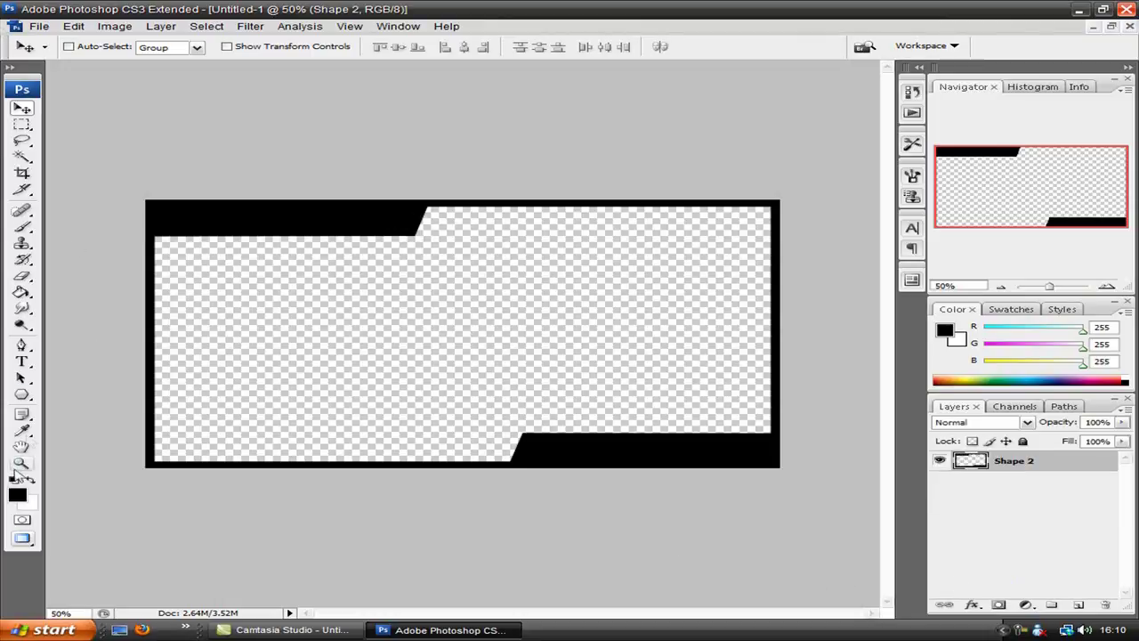
# Roughen the top-left strip's lower edge and slanted end with the Smudge tool, using the 13 px brush at 50% strength.
pyautogui.click(22, 310)
pyautogui.click(89, 336)
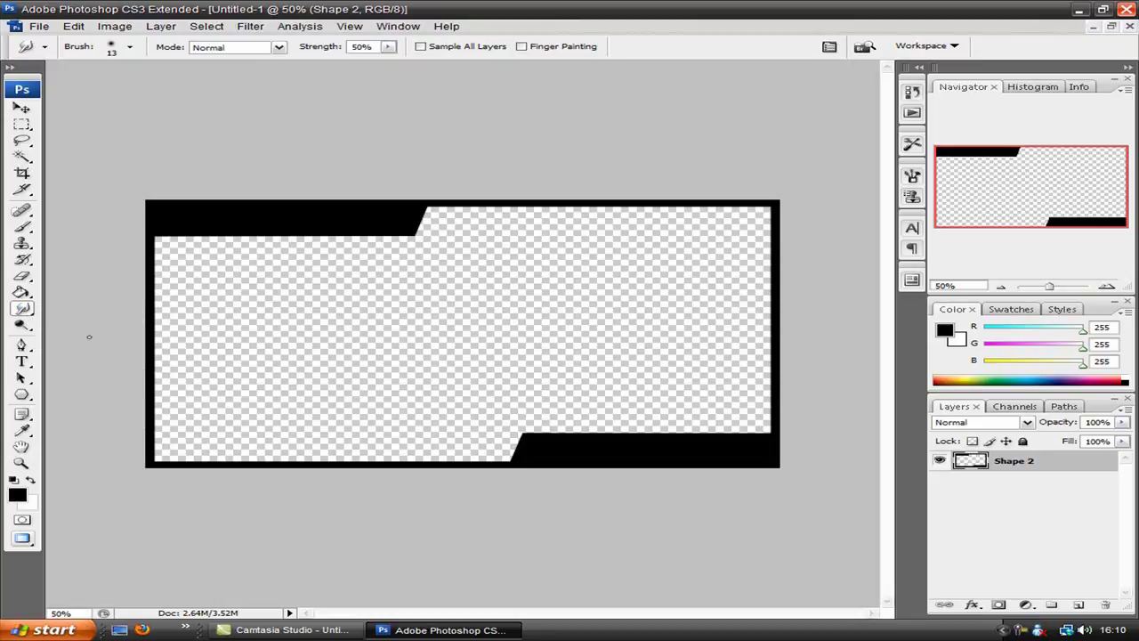
pyautogui.moveTo(165, 239)
pyautogui.mouseDown()
pyautogui.moveTo(203, 228)
pyautogui.moveTo(152, 237)
pyautogui.moveTo(207, 233)
pyautogui.moveTo(219, 246)
pyautogui.moveTo(247, 233)
pyautogui.mouseUp()
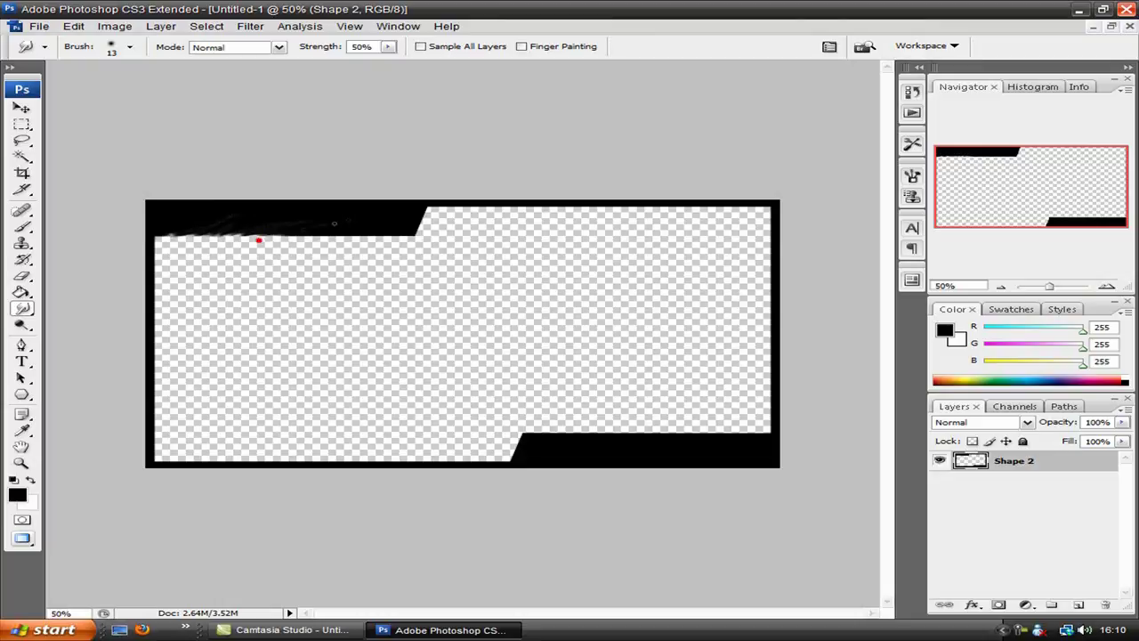
pyautogui.moveTo(285, 244)
pyautogui.mouseDown()
pyautogui.moveTo(342, 239)
pyautogui.moveTo(326, 219)
pyautogui.moveTo(307, 227)
pyautogui.moveTo(361, 239)
pyautogui.moveTo(343, 236)
pyautogui.mouseUp()
pyautogui.moveTo(418, 232); pyautogui.dragTo(424, 226)
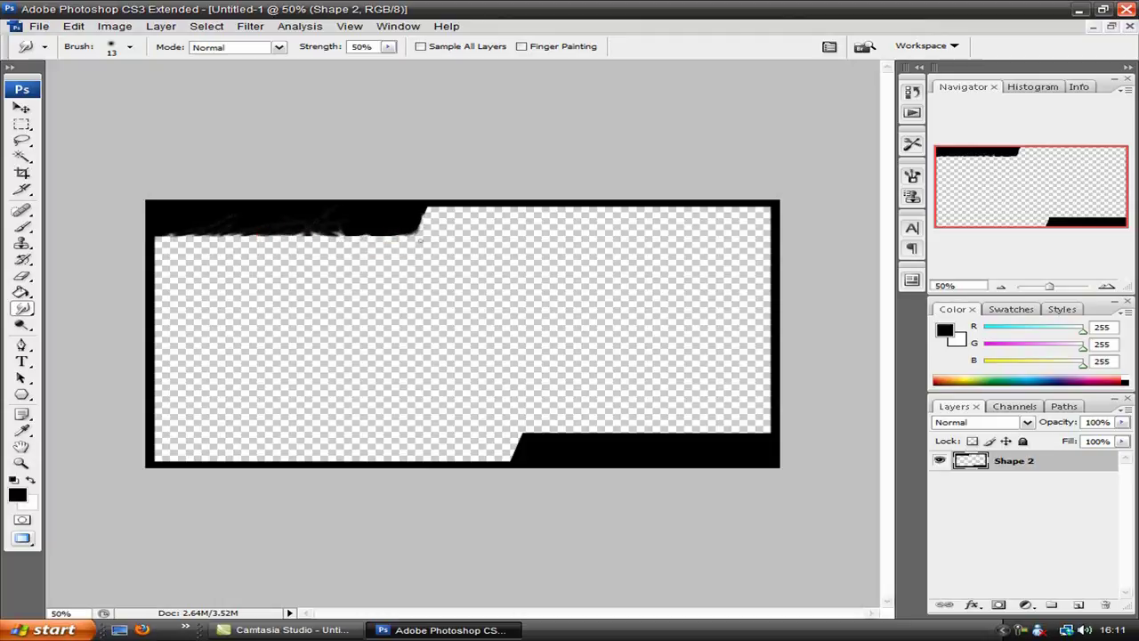
pyautogui.click(401, 238)
pyautogui.moveTo(407, 241)
pyautogui.mouseDown()
pyautogui.moveTo(406, 202)
pyautogui.moveTo(384, 216)
pyautogui.moveTo(374, 245)
pyautogui.moveTo(399, 234)
pyautogui.mouseUp()
pyautogui.click(373, 244)
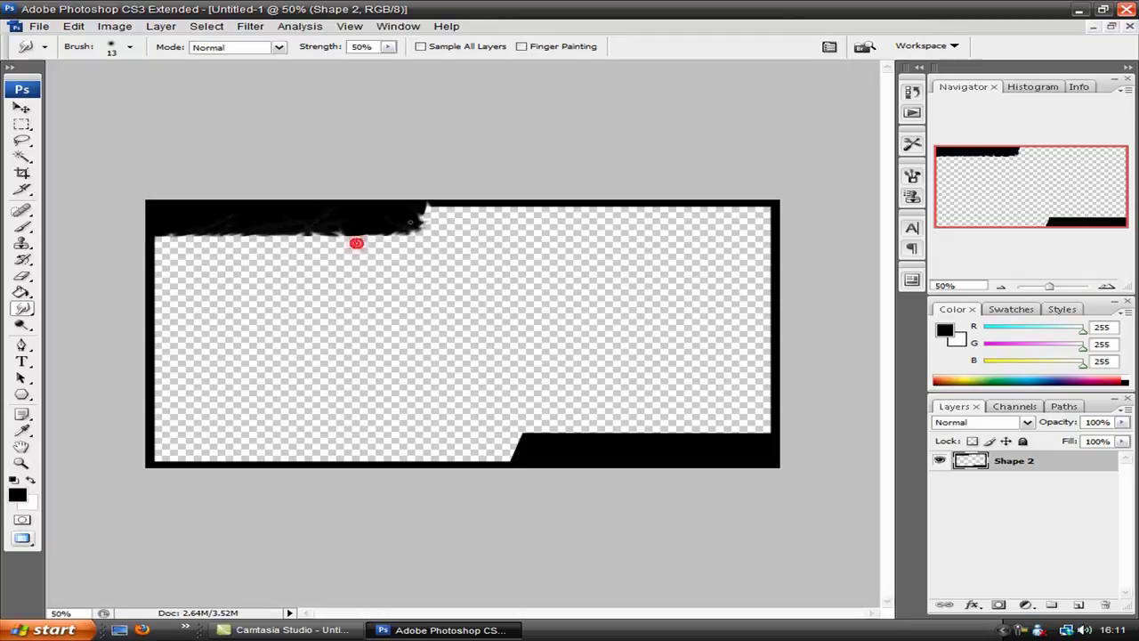
# Smudge the inner edges of the frame's thin top section, right side and bottom-right strip into a ragged outline.
pyautogui.click(436, 204)
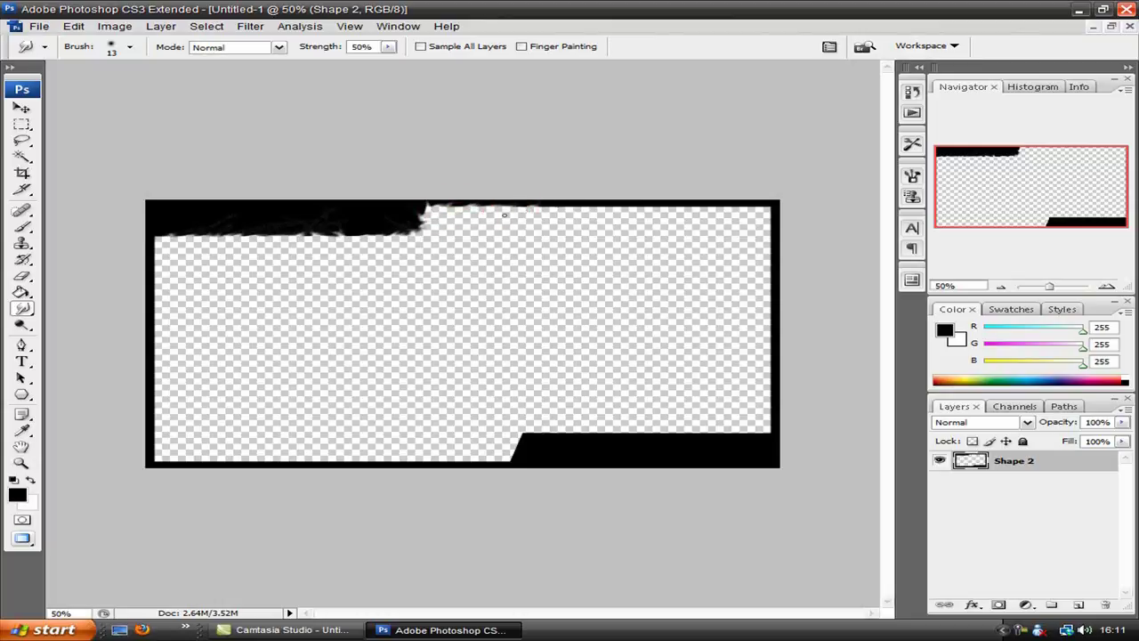
pyautogui.moveTo(589, 218)
pyautogui.mouseDown()
pyautogui.moveTo(771, 203)
pyautogui.moveTo(759, 401)
pyautogui.moveTo(775, 394)
pyautogui.moveTo(740, 437)
pyautogui.moveTo(654, 439)
pyautogui.mouseUp()
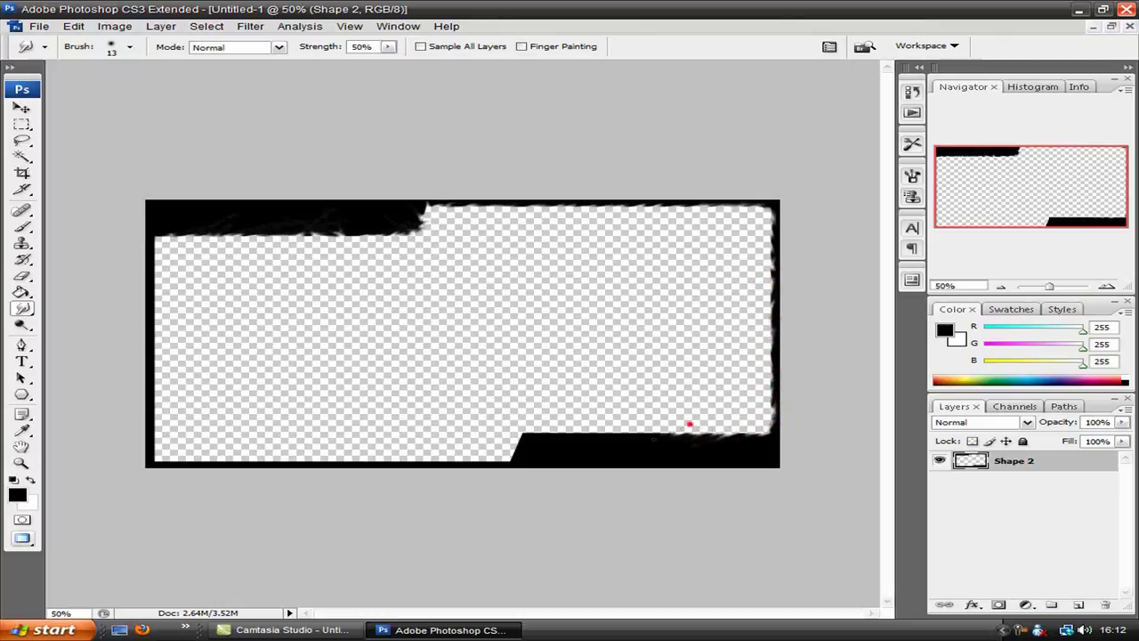
pyautogui.moveTo(514, 455)
pyautogui.mouseDown()
pyautogui.moveTo(521, 436)
pyautogui.moveTo(490, 460)
pyautogui.mouseUp()
# Smudge the inner edges of the frame's left side and thin bottom section to complete the ragged outline.
pyautogui.click(167, 238)
pyautogui.moveTo(168, 238); pyautogui.dragTo(160, 267)
pyautogui.click(149, 302)
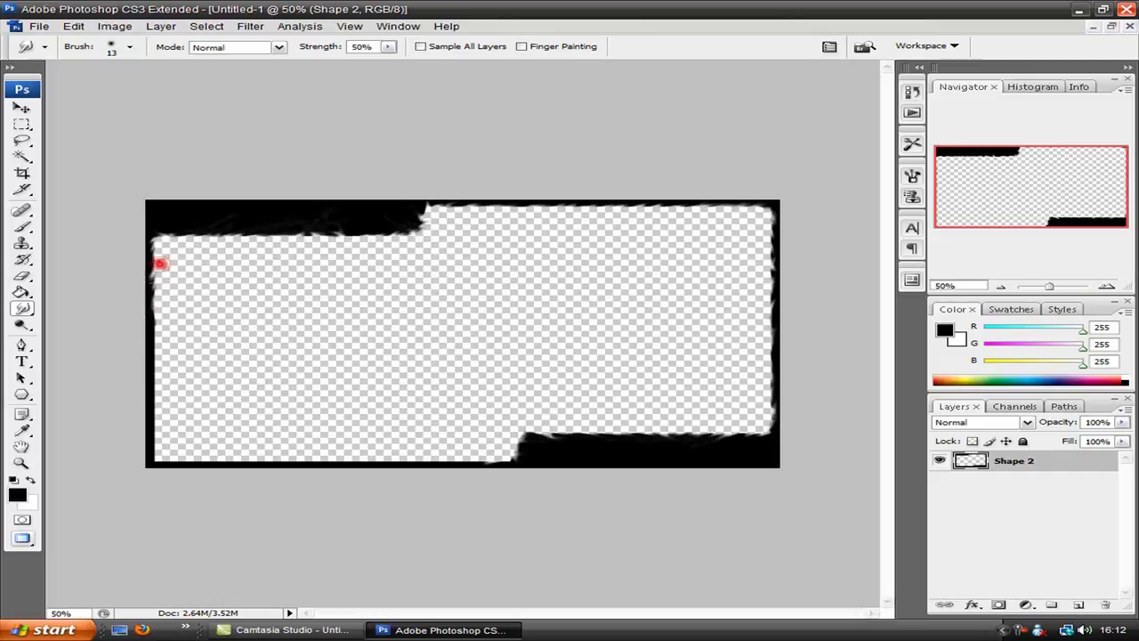
pyautogui.moveTo(157, 311); pyautogui.dragTo(155, 364)
pyautogui.click(160, 317)
pyautogui.moveTo(160, 318)
pyautogui.mouseDown()
pyautogui.moveTo(153, 361)
pyautogui.moveTo(158, 433)
pyautogui.moveTo(165, 427)
pyautogui.moveTo(147, 397)
pyautogui.moveTo(159, 461)
pyautogui.mouseUp()
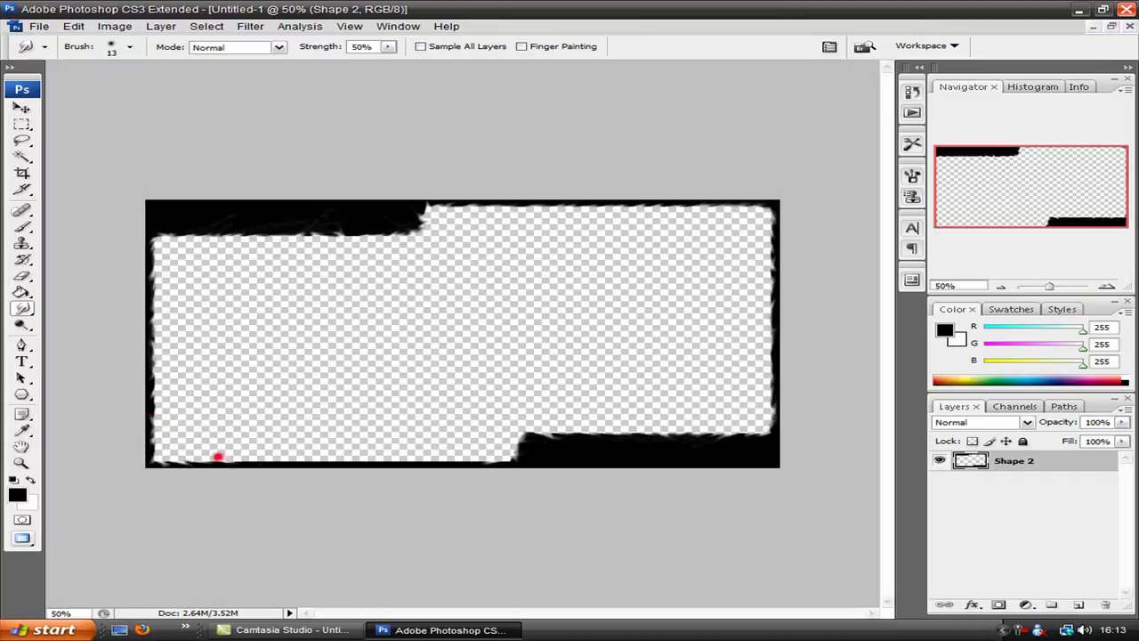
pyautogui.moveTo(283, 458); pyautogui.dragTo(516, 460)
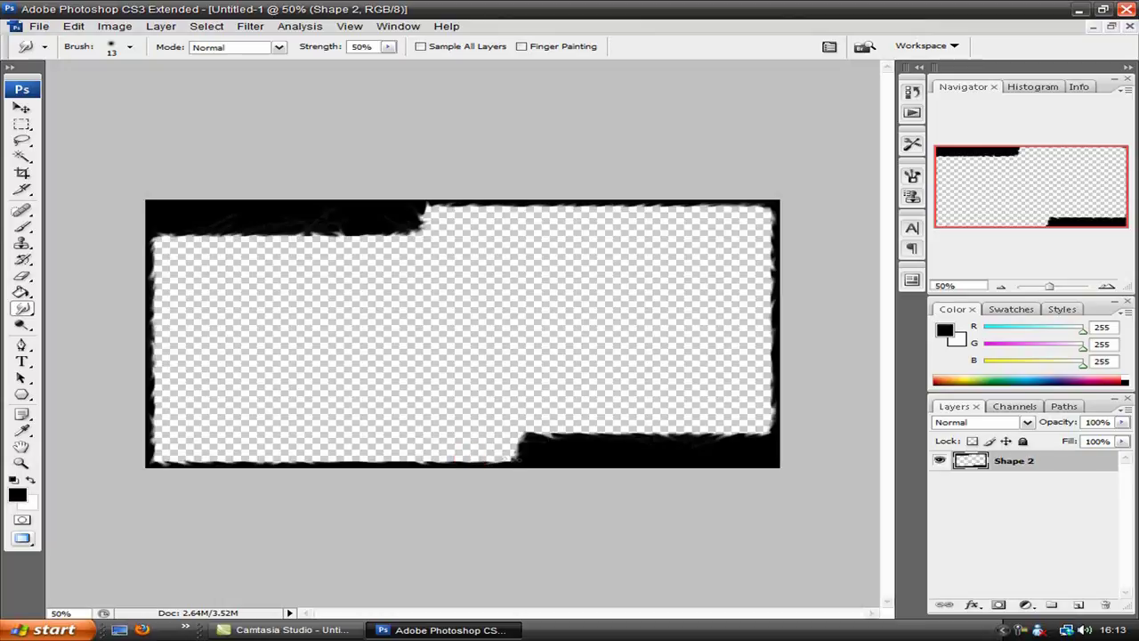
pyautogui.click(469, 460)
pyautogui.click(403, 457)
# Set the Type tool's text color to white.
pyautogui.click(21, 362)
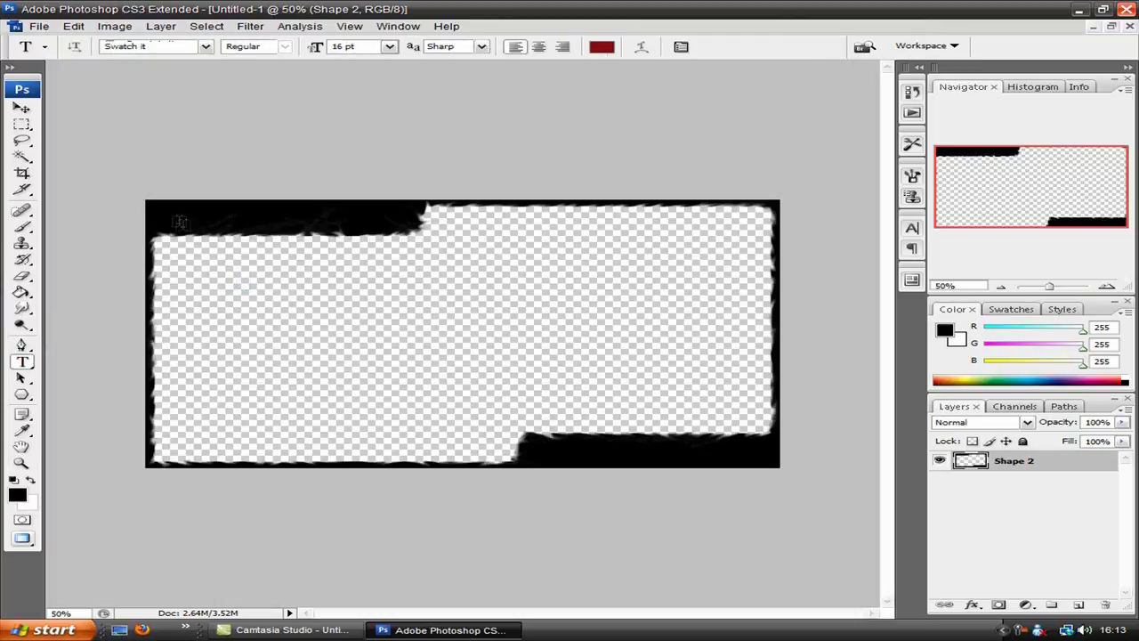
pyautogui.click(600, 49)
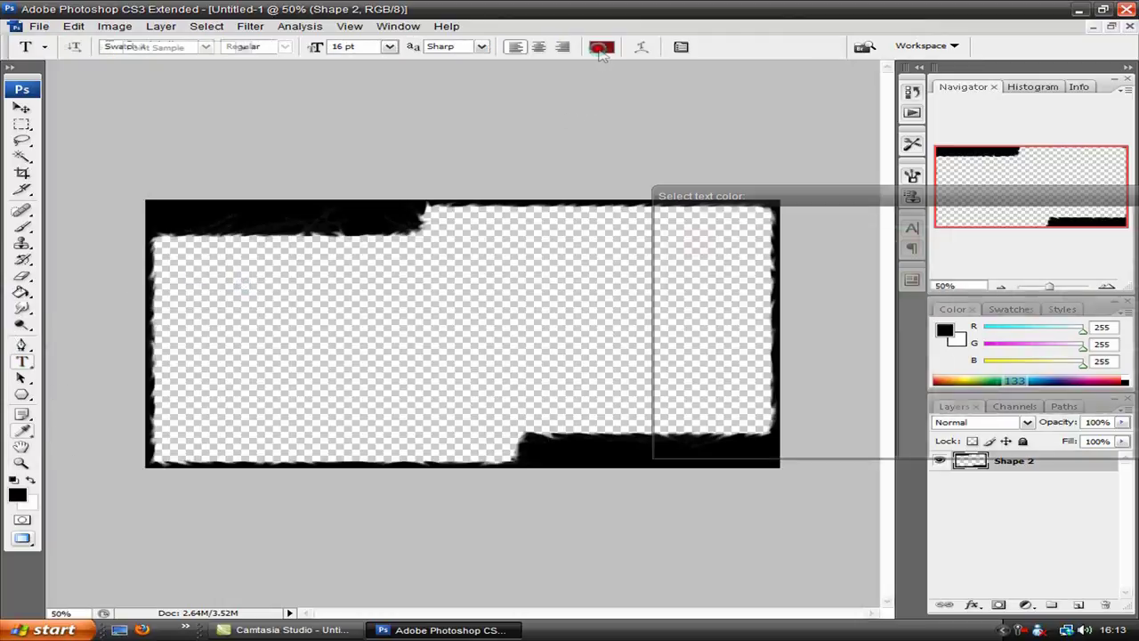
pyautogui.moveTo(735, 288); pyautogui.dragTo(517, 155)
pyautogui.click(1080, 226)
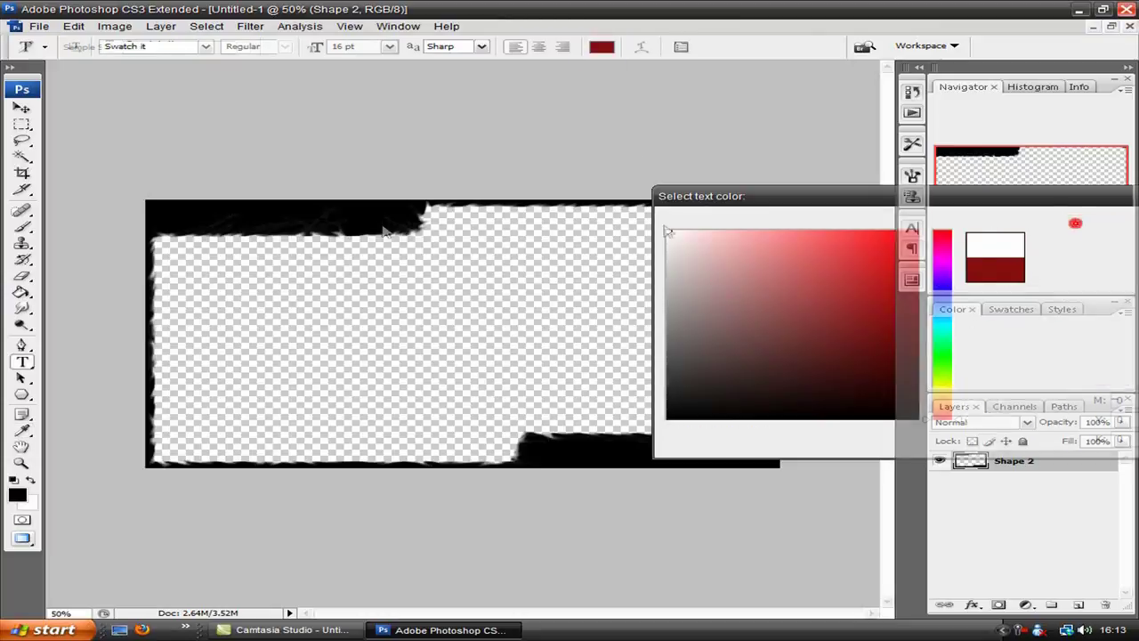
# Add the text "iiShAdow x" at 48 pt on the frame's top-left strip.
pyautogui.click(174, 219)
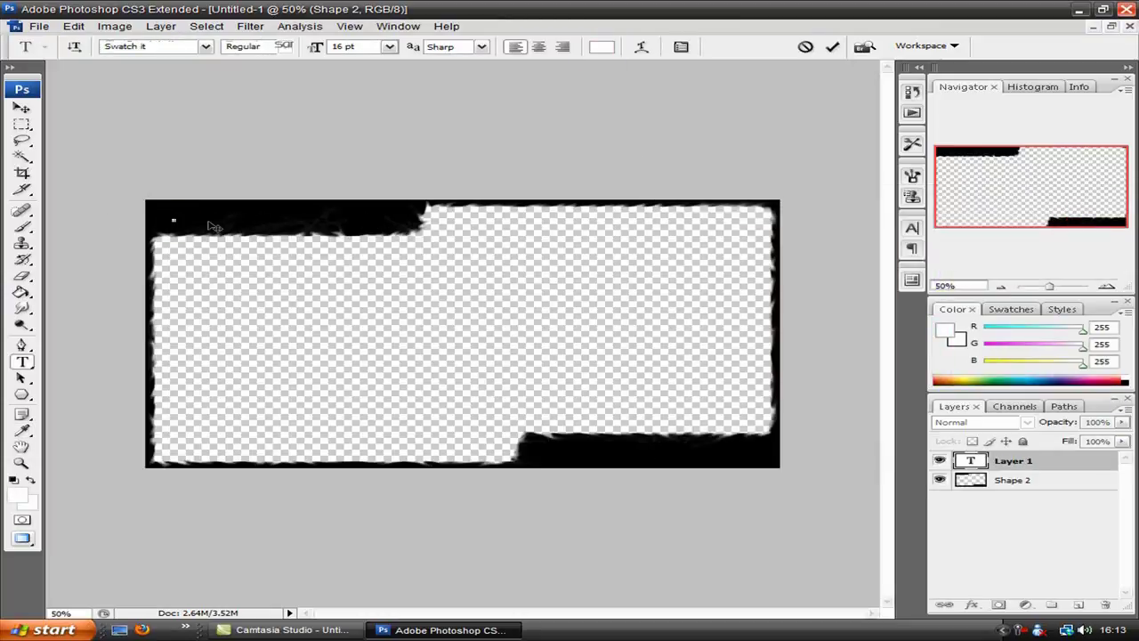
pyautogui.click(344, 50)
pyautogui.click(181, 217)
pyautogui.write('jishadow x')
# Change the title text's font to Kravitz and set its size to 72 pt.
pyautogui.moveTo(301, 214); pyautogui.dragTo(121, 206)
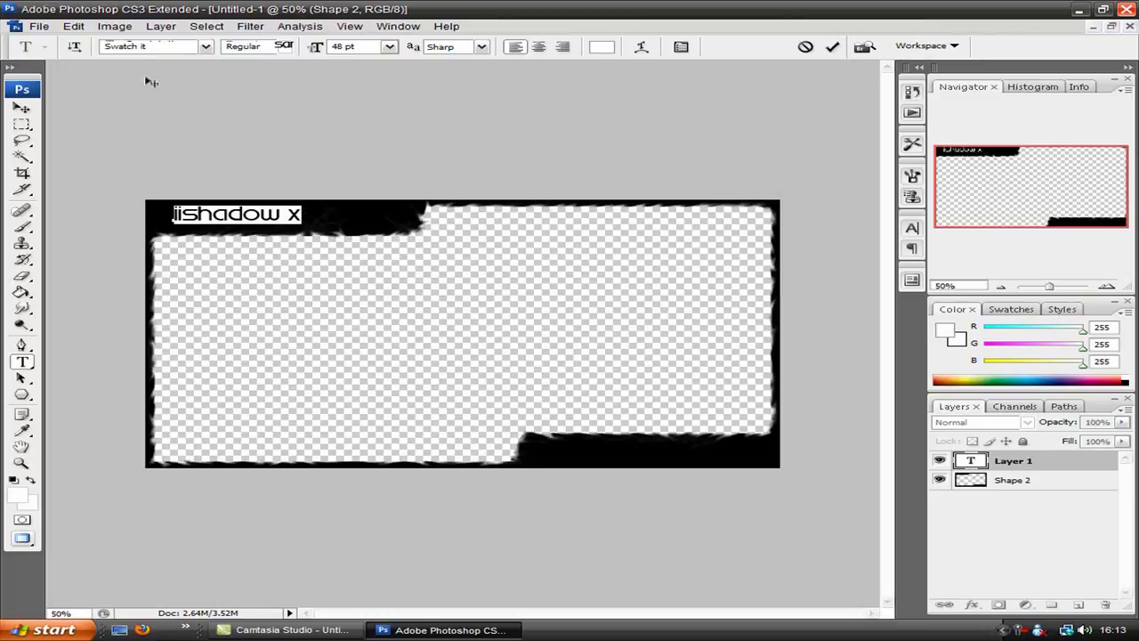
pyautogui.click(205, 46)
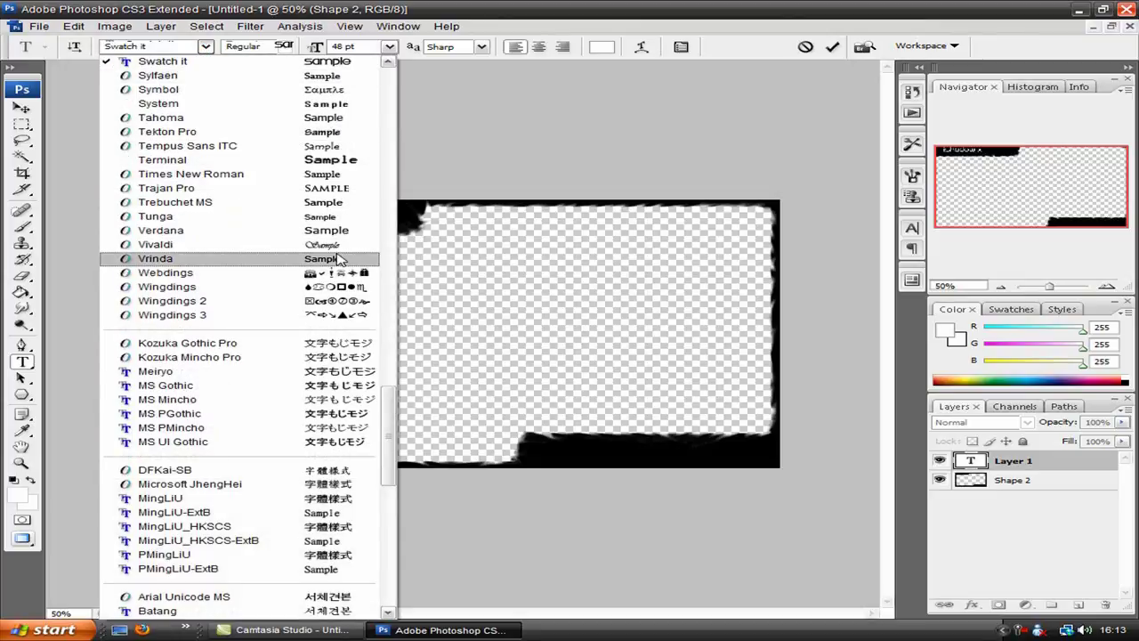
pyautogui.scroll(2, 328, 254)
pyautogui.scroll(7, 327, 254)
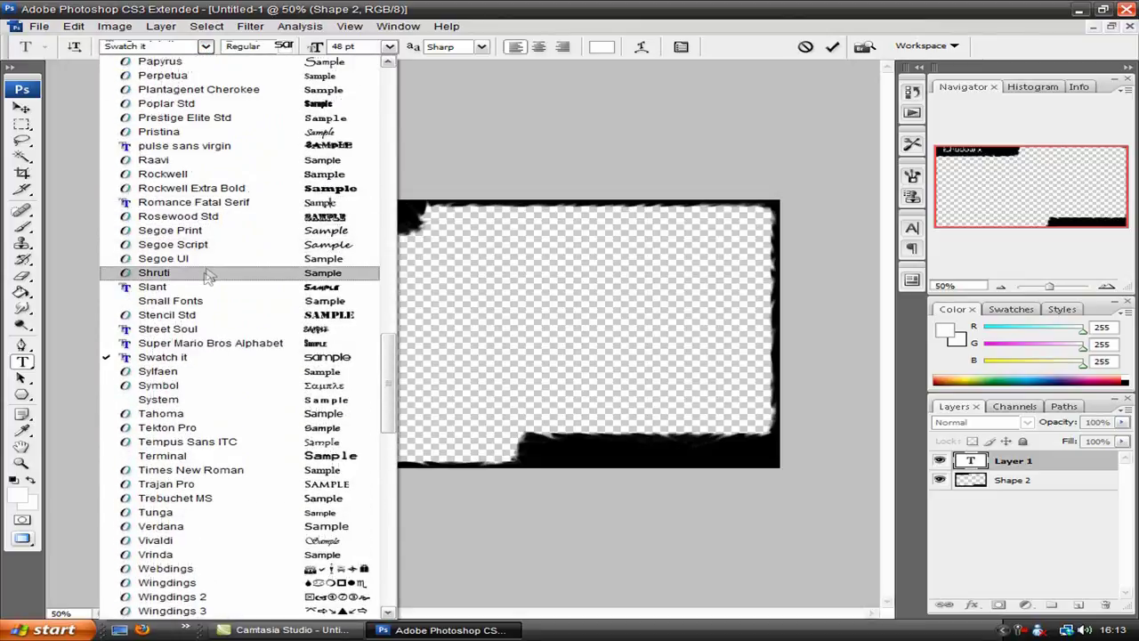
pyautogui.scroll(3, 223, 185)
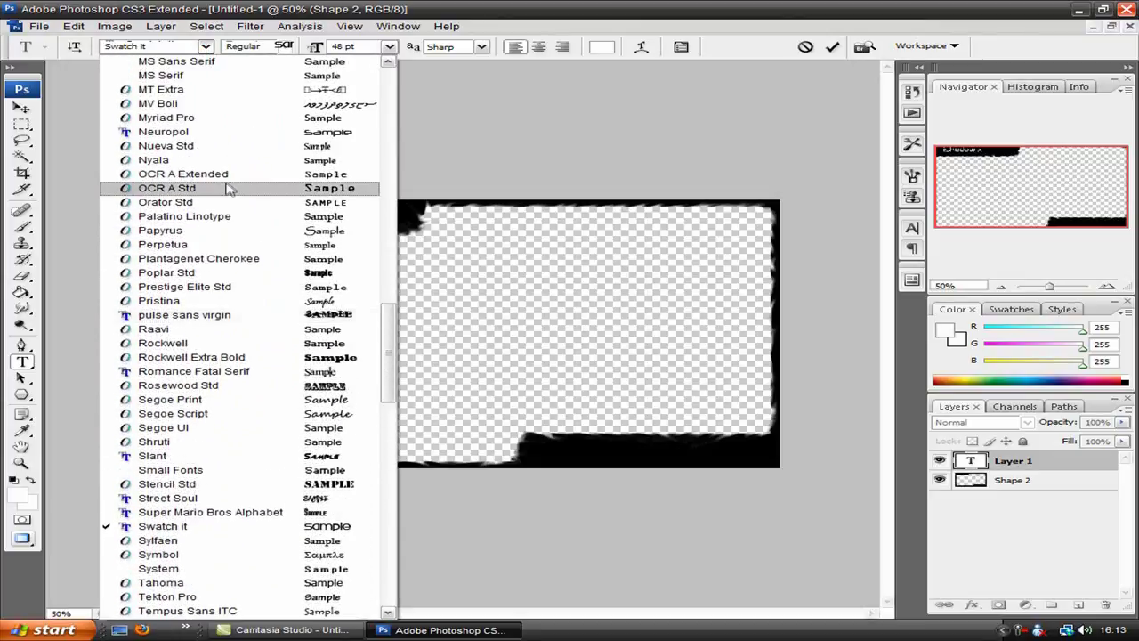
pyautogui.scroll(8, 235, 149)
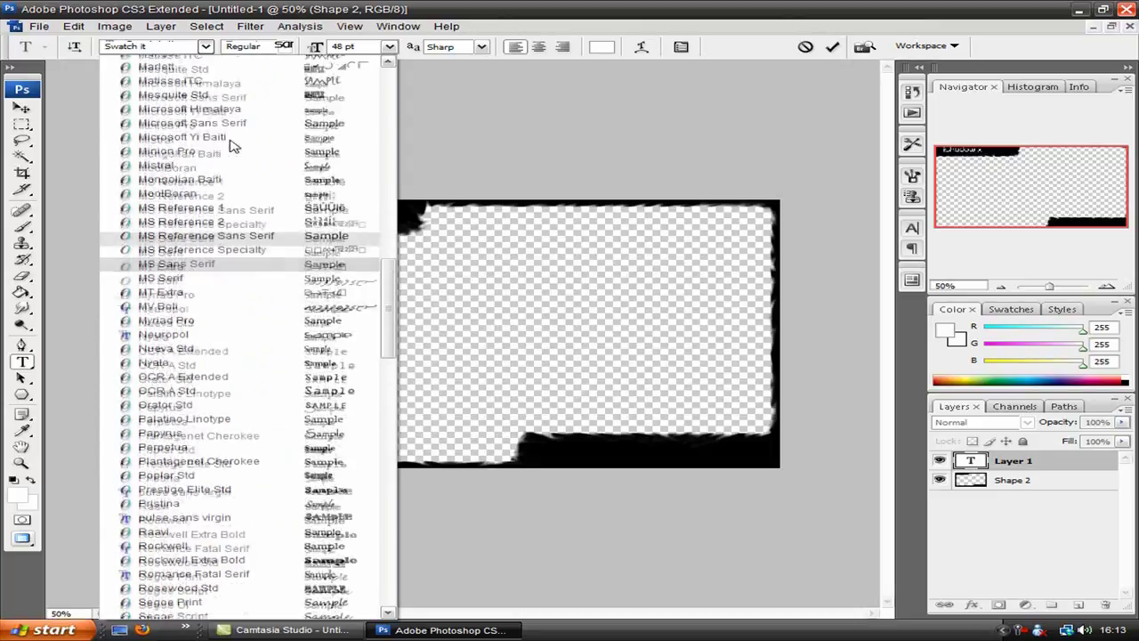
pyautogui.scroll(5, 230, 145)
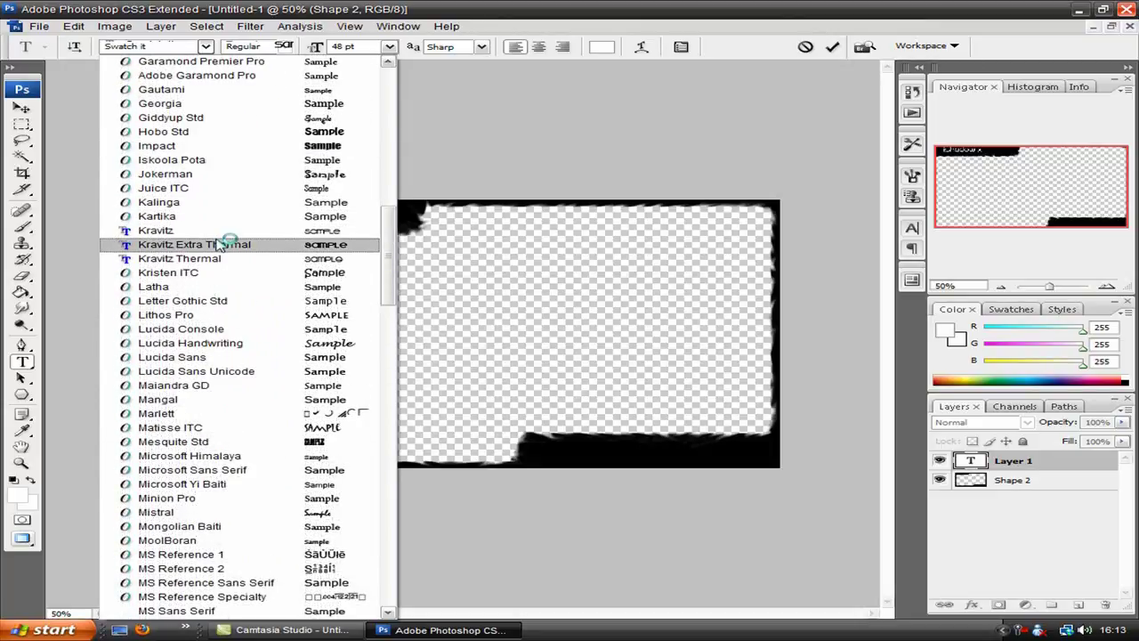
pyautogui.click(230, 233)
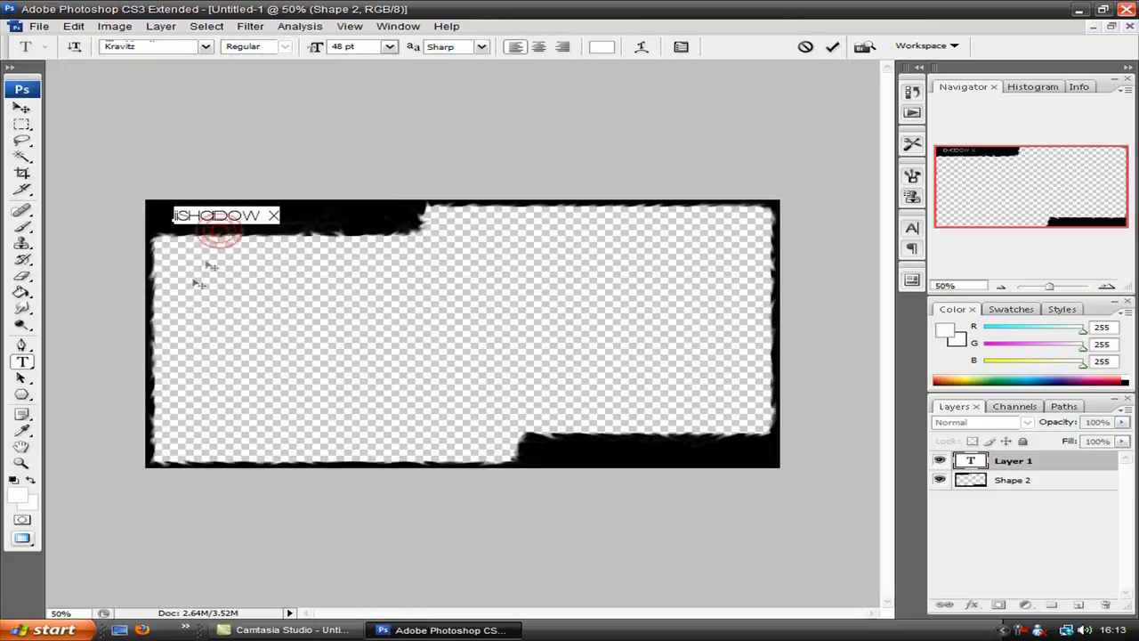
pyautogui.doubleClick(376, 50)
pyautogui.write('72')
pyautogui.press('Return')
# Nudge the title text left toward the start of the top-left strip.
pyautogui.click(22, 108)
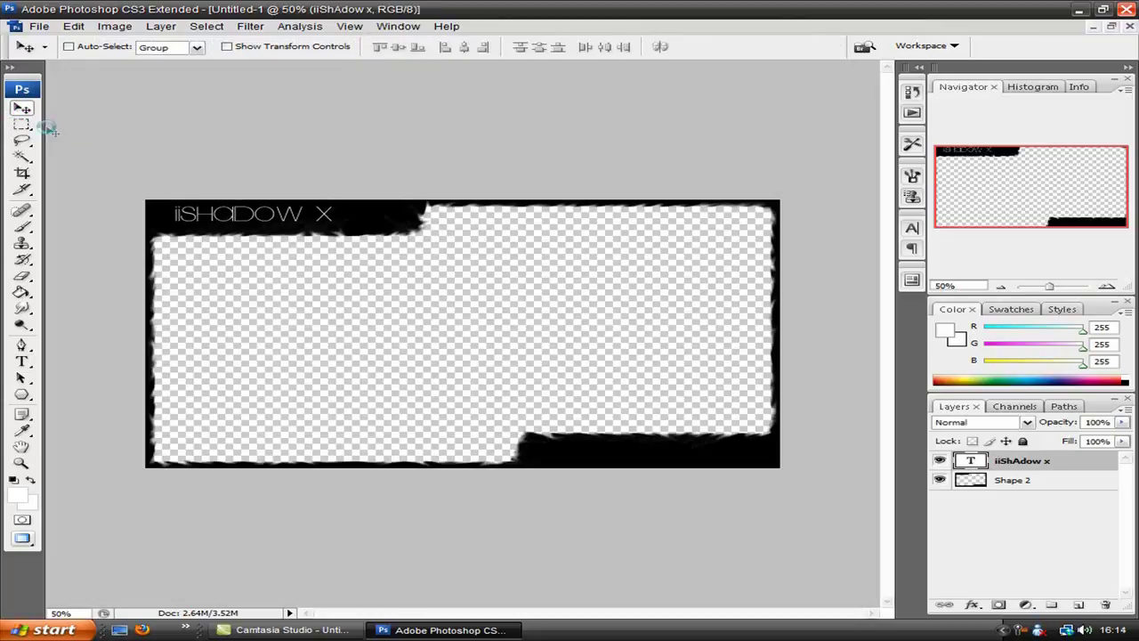
pyautogui.press('Left')
pyautogui.press('Left')
pyautogui.press('Left')
pyautogui.press('Left')
pyautogui.press('Left')
pyautogui.press('Left')
pyautogui.press('Left')
pyautogui.press('Left')
pyautogui.press('Left')
pyautogui.press('Left')
pyautogui.press('Left')
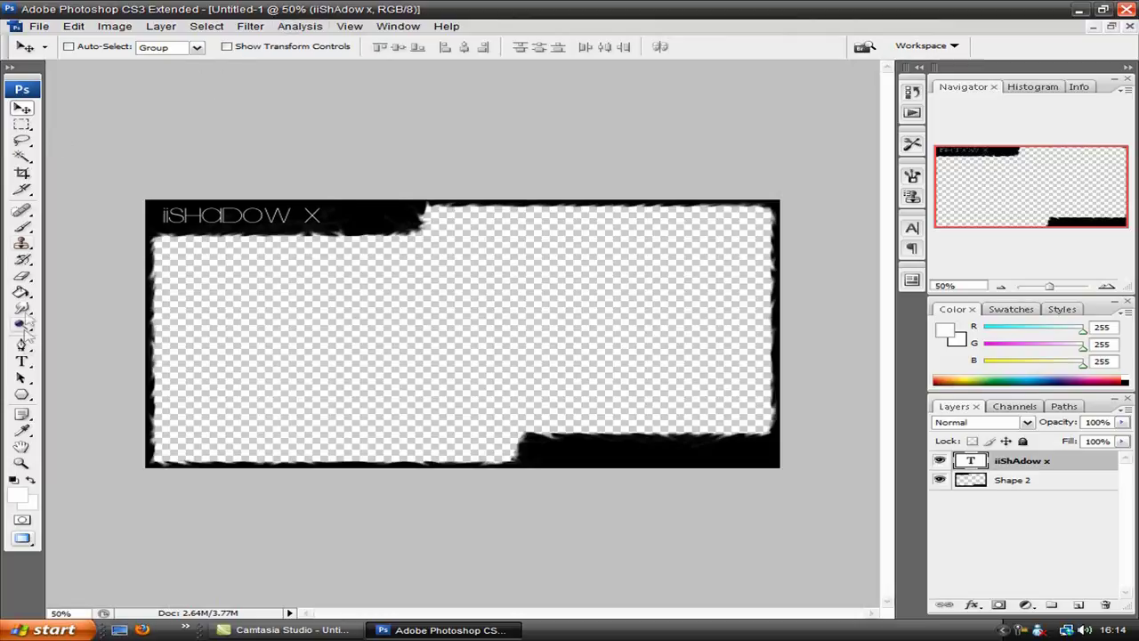
# Select the whole title text again and set its font size to 82 pt.
pyautogui.click(22, 361)
pyautogui.click(219, 216)
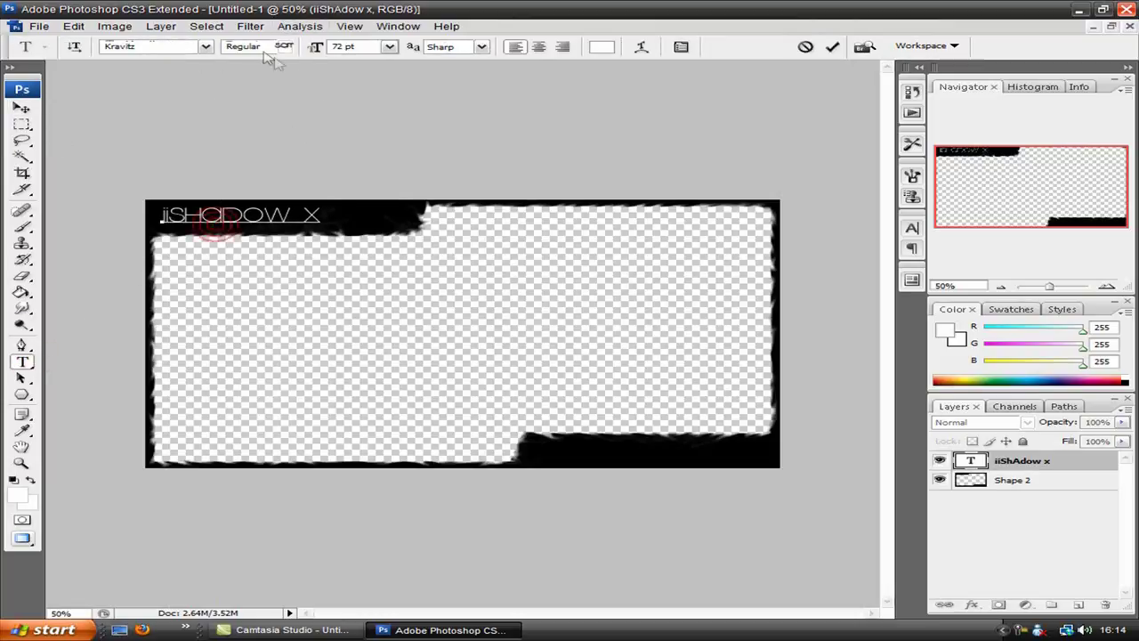
pyautogui.click(342, 47)
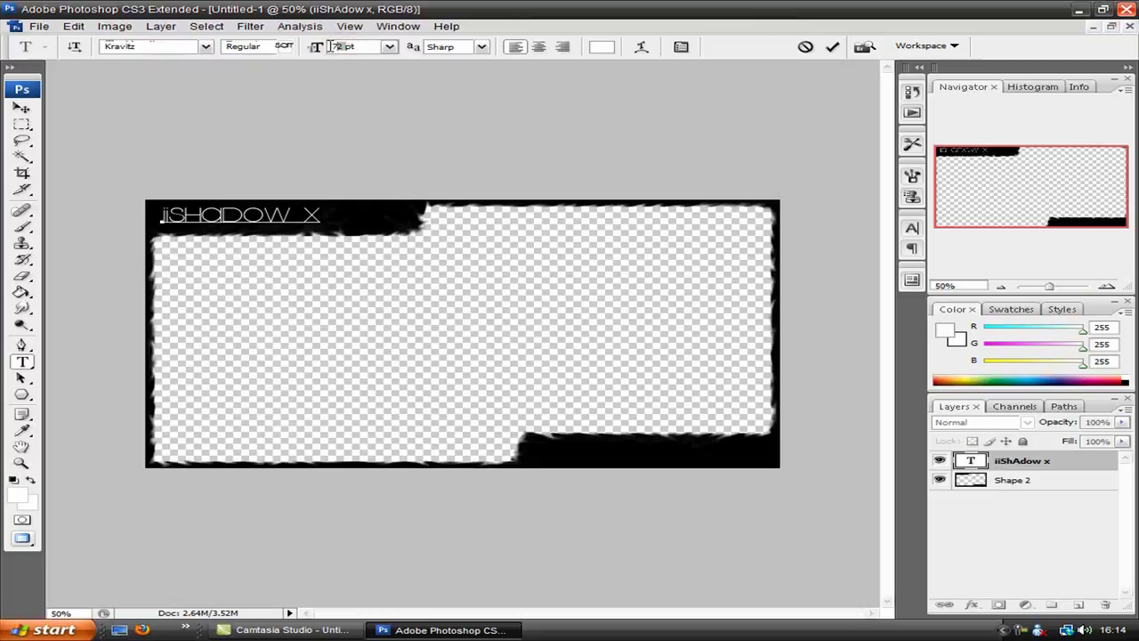
pyautogui.moveTo(342, 223); pyautogui.dragTo(50, 206)
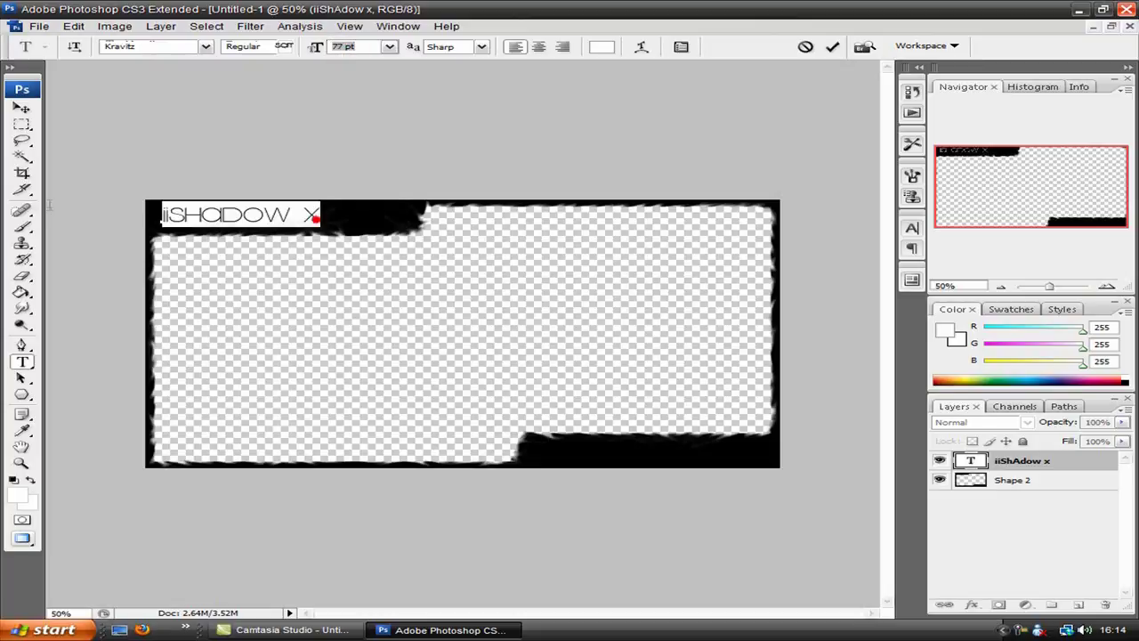
pyautogui.click(336, 48)
pyautogui.write('85')
pyautogui.press('Return')
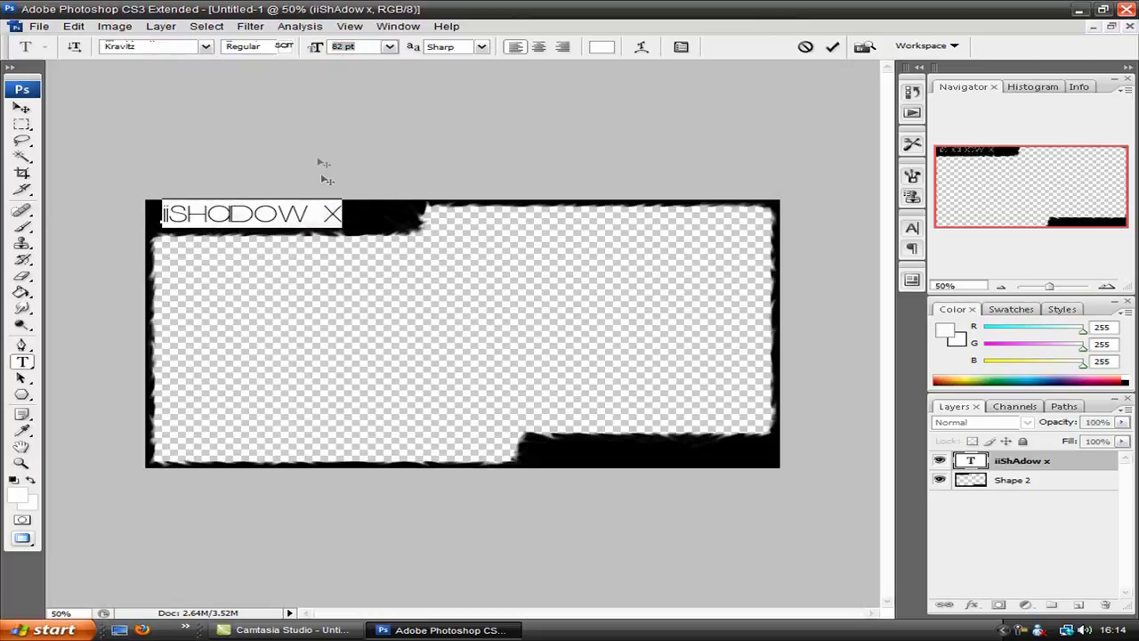
# Nudge the enlarged title left and slightly down so it sits against the frame's left edge within the top-left strip.
pyautogui.click(16, 105)
pyautogui.press('Left')
pyautogui.press('Left')
pyautogui.press('Left')
pyautogui.press('Left')
pyautogui.press('Left')
pyautogui.press('Left')
pyautogui.press('Left')
pyautogui.press('Left')
pyautogui.press('Down')
pyautogui.press('Down')
pyautogui.press('Down')
pyautogui.press('Down')
pyautogui.press('Left')
pyautogui.press('Left')
pyautogui.press('Left')
pyautogui.press('Left')
pyautogui.press('Left')
pyautogui.press('Left')
pyautogui.press('Left')
pyautogui.press('Left')
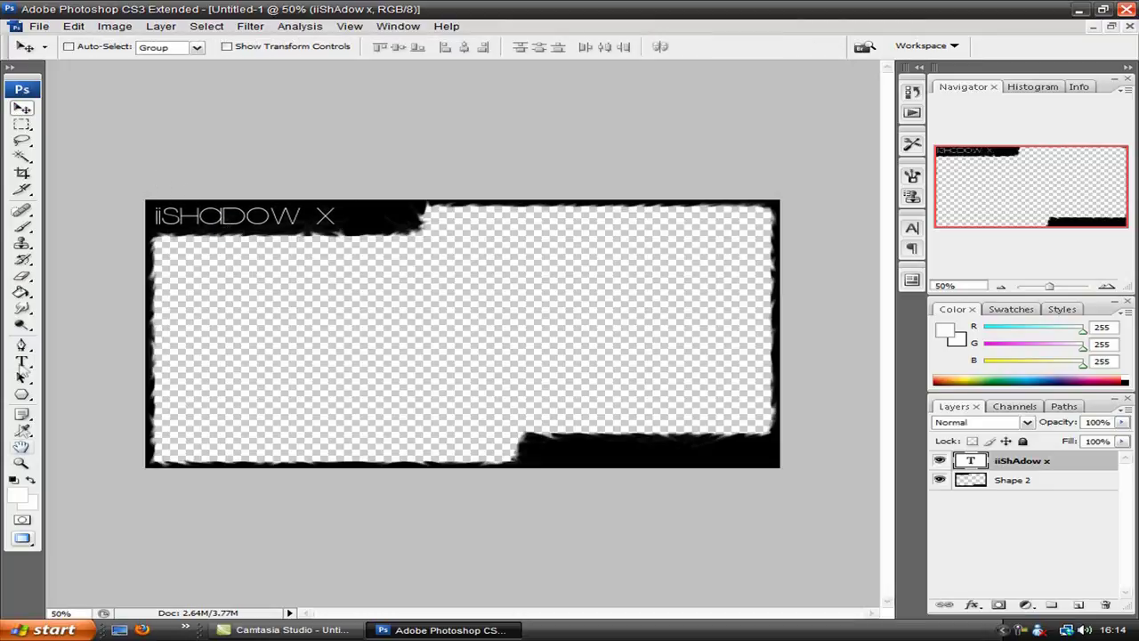
# Add the text "Tutorial" to the bottom-right strip and move it to the strip's right end.
pyautogui.click(22, 362)
pyautogui.click(550, 461)
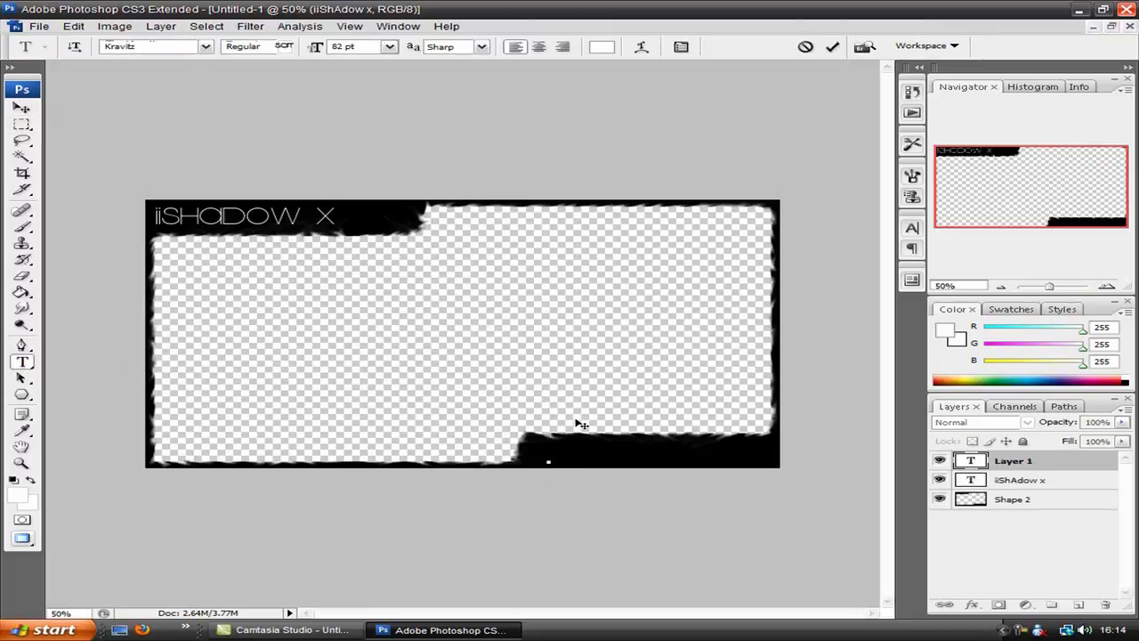
pyautogui.write('TUTORIAL')
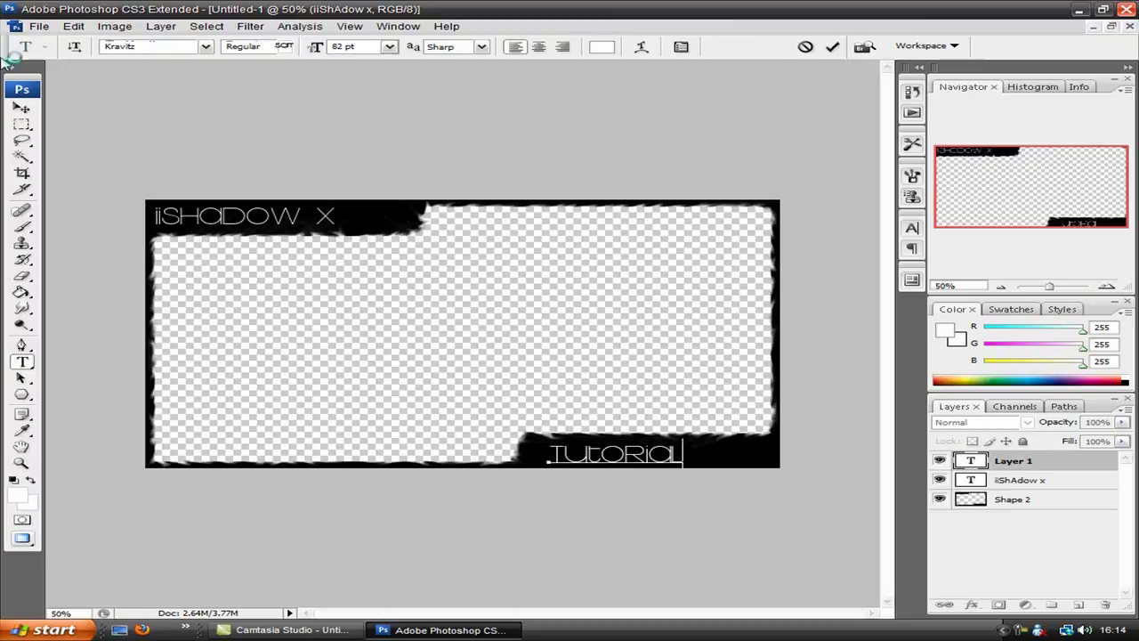
pyautogui.click(21, 107)
pyautogui.moveTo(605, 454); pyautogui.dragTo(680, 452)
# Apply a default black-to-white Gradient Overlay layer style to the top-left title text.
pyautogui.doubleClick(1039, 480)
pyautogui.doubleClick(1080, 478)
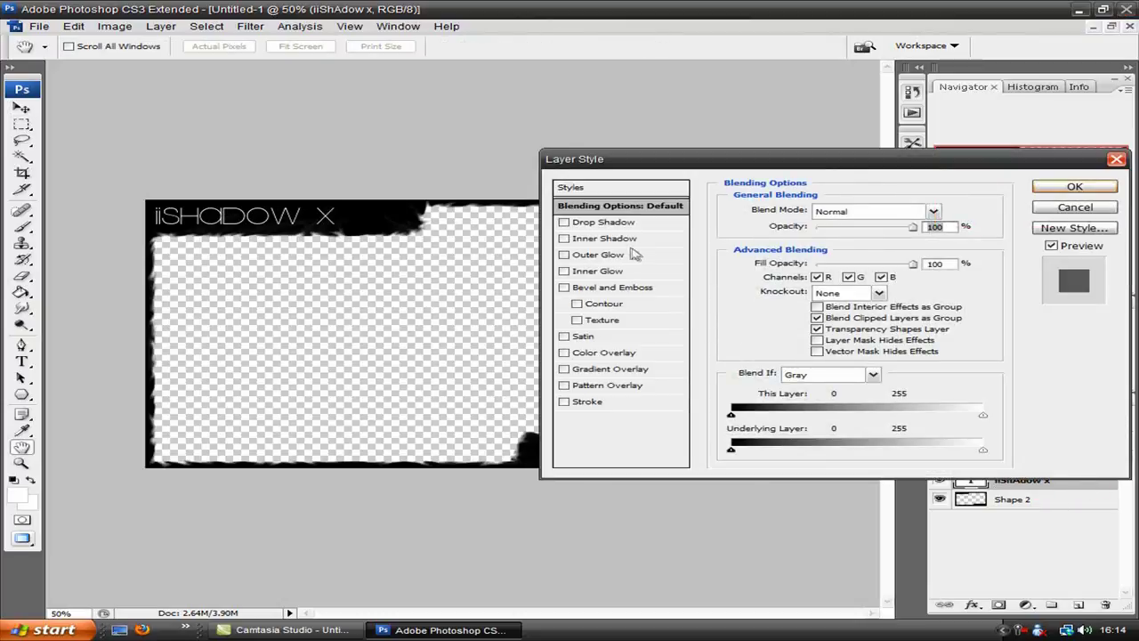
pyautogui.click(566, 368)
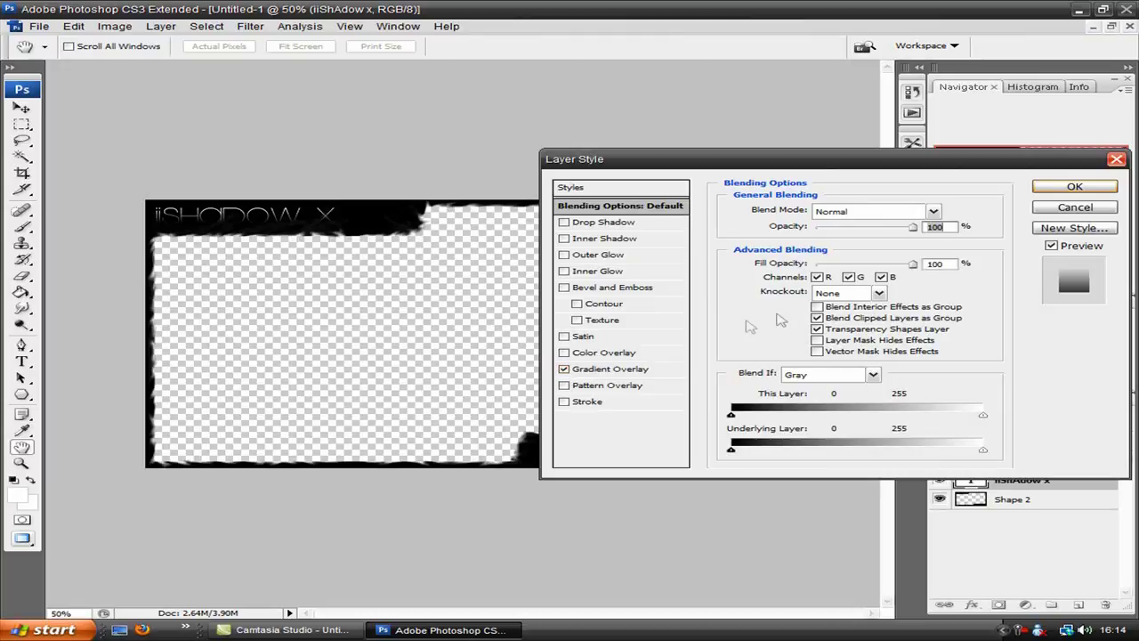
pyautogui.click(1074, 186)
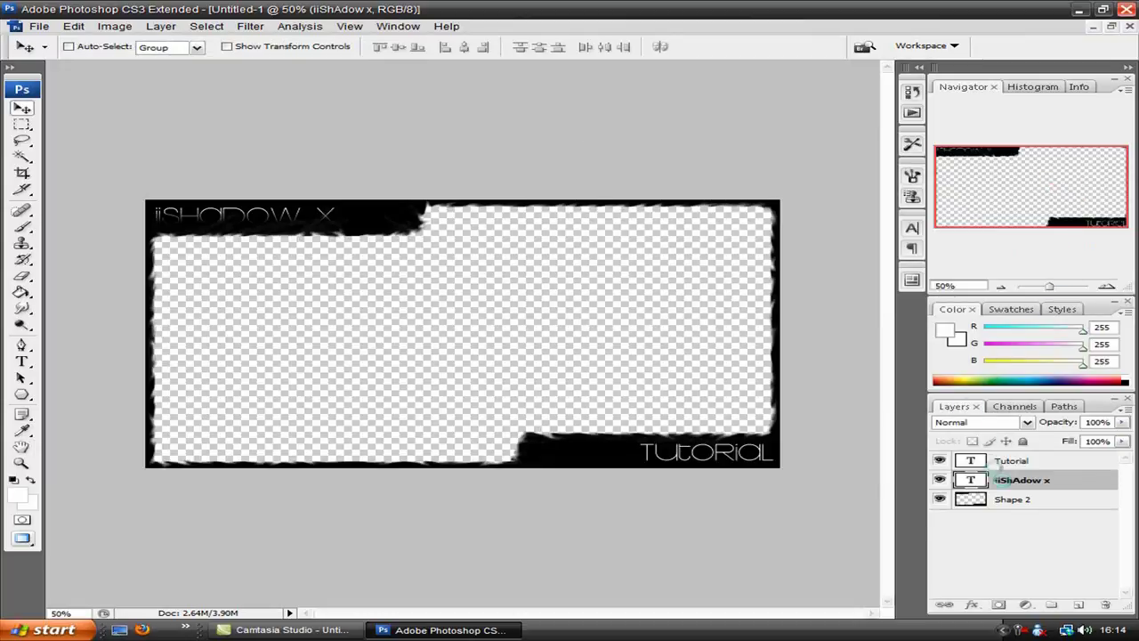
# Apply the same default Gradient Overlay layer style to the Tutorial text layer.
pyautogui.doubleClick(1023, 463)
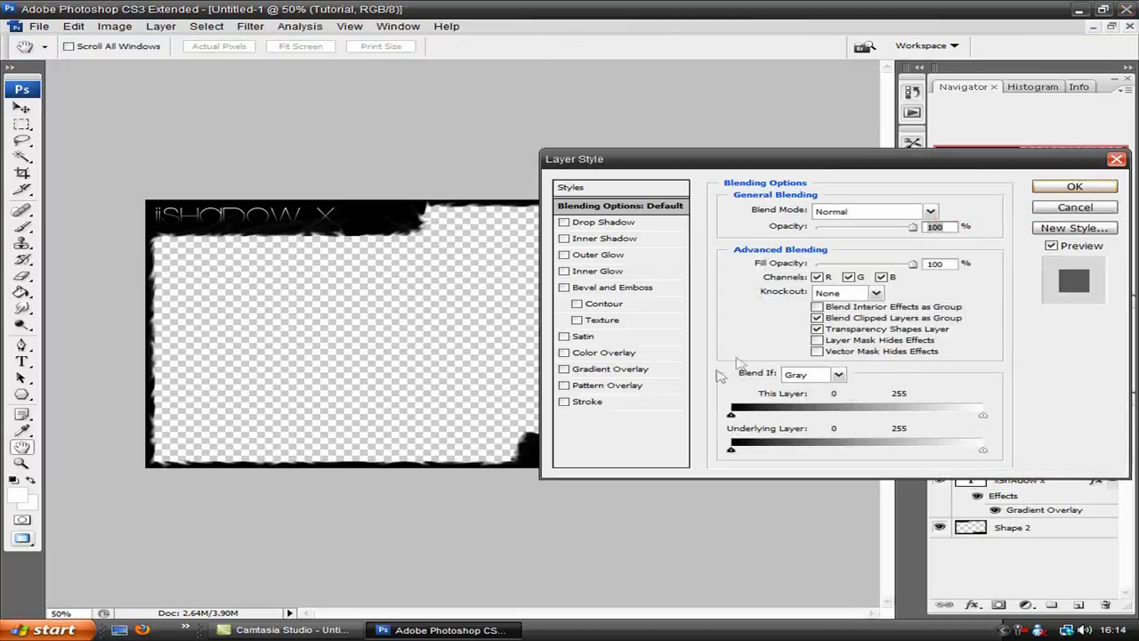
pyautogui.click(641, 370)
pyautogui.click(1052, 188)
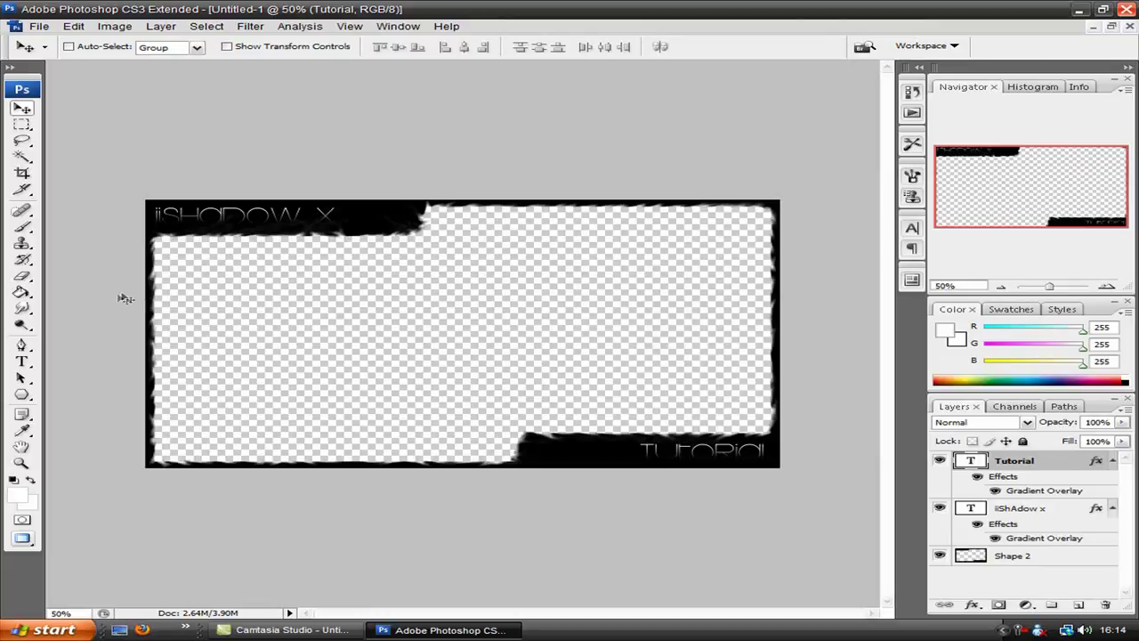
# Collapse the text layers' effects, then add a new empty layer and place it between the text layers and Shape 2.
pyautogui.click(1112, 460)
pyautogui.click(1113, 482)
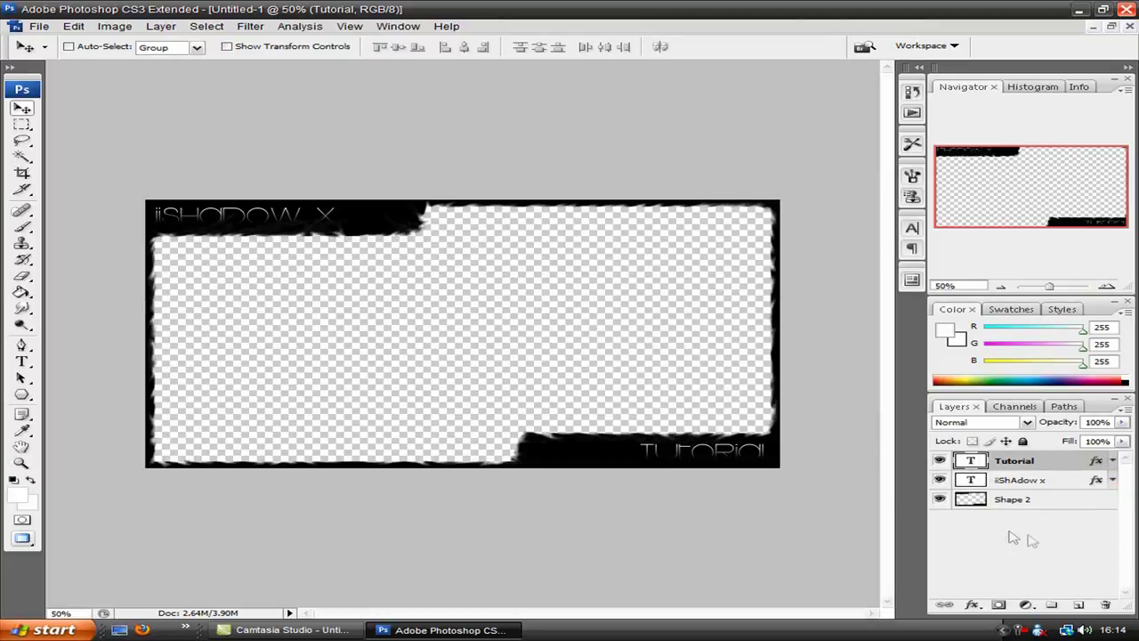
pyautogui.click(1078, 604)
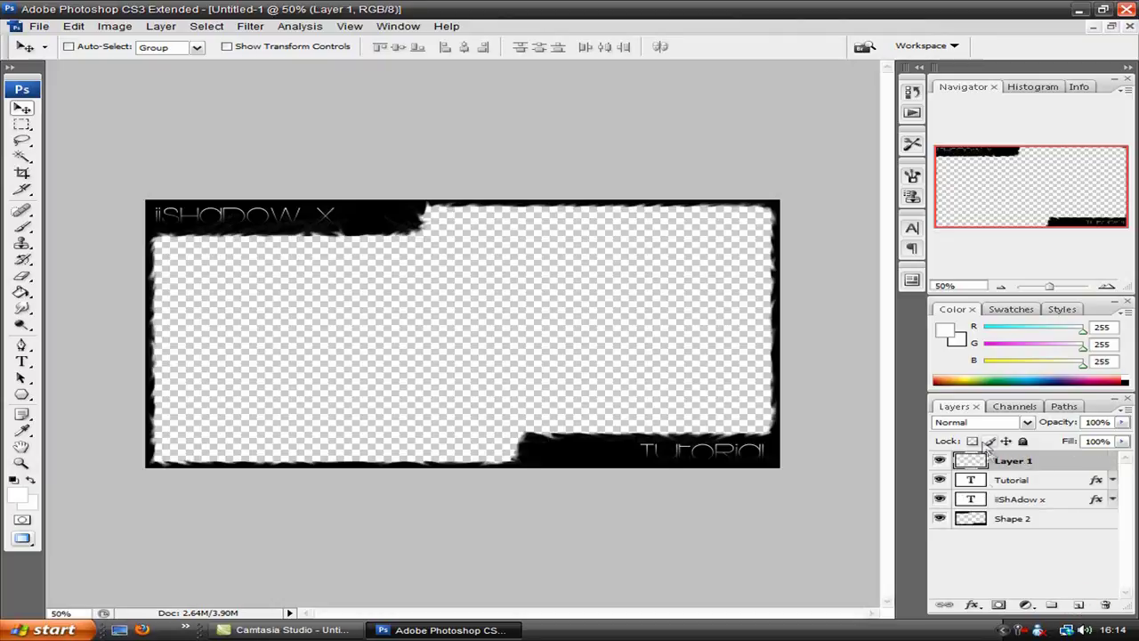
pyautogui.moveTo(1012, 464); pyautogui.dragTo(1010, 510)
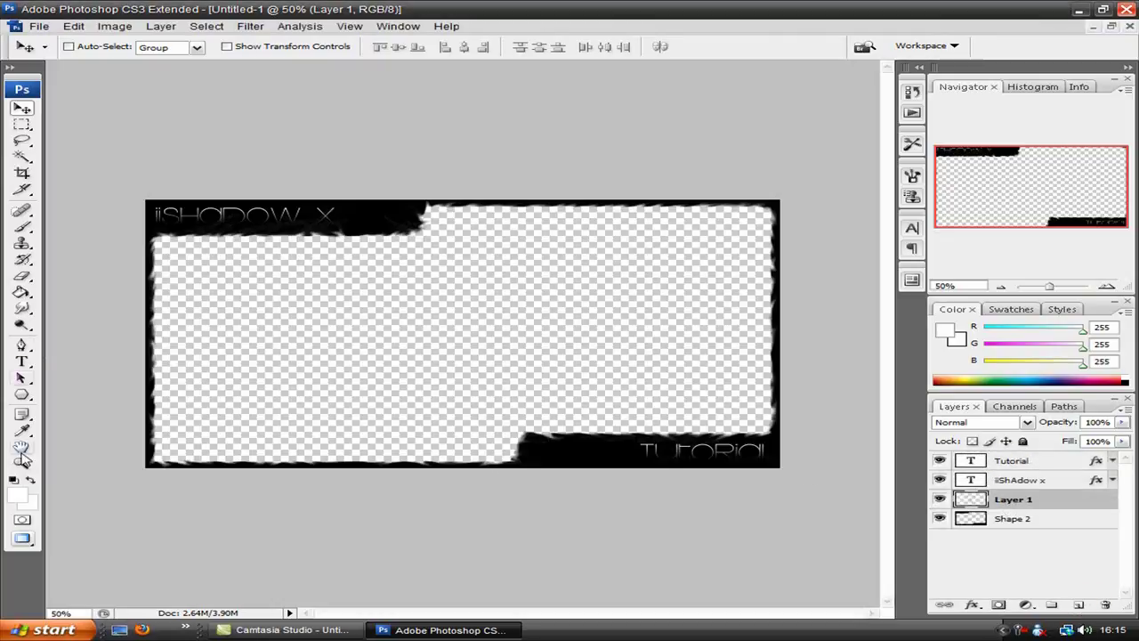
# Set up the Brush tool with the 127 px splatter brush and a dark red foreground colour.
pyautogui.click(22, 227)
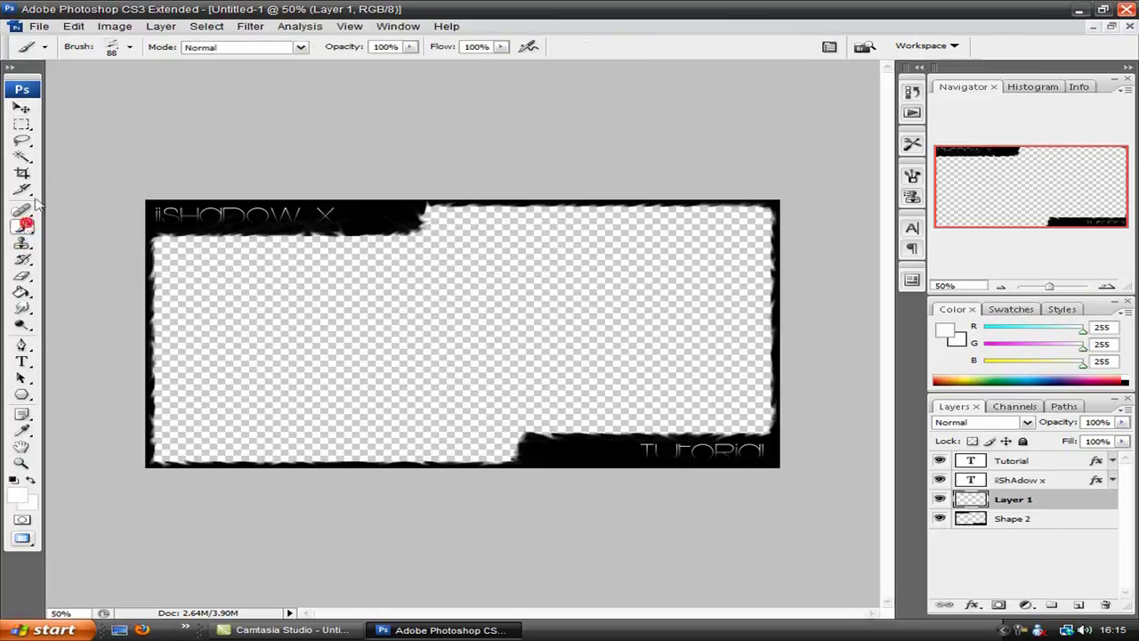
pyautogui.click(131, 47)
pyautogui.moveTo(220, 178); pyautogui.dragTo(220, 245)
pyautogui.click(40, 239)
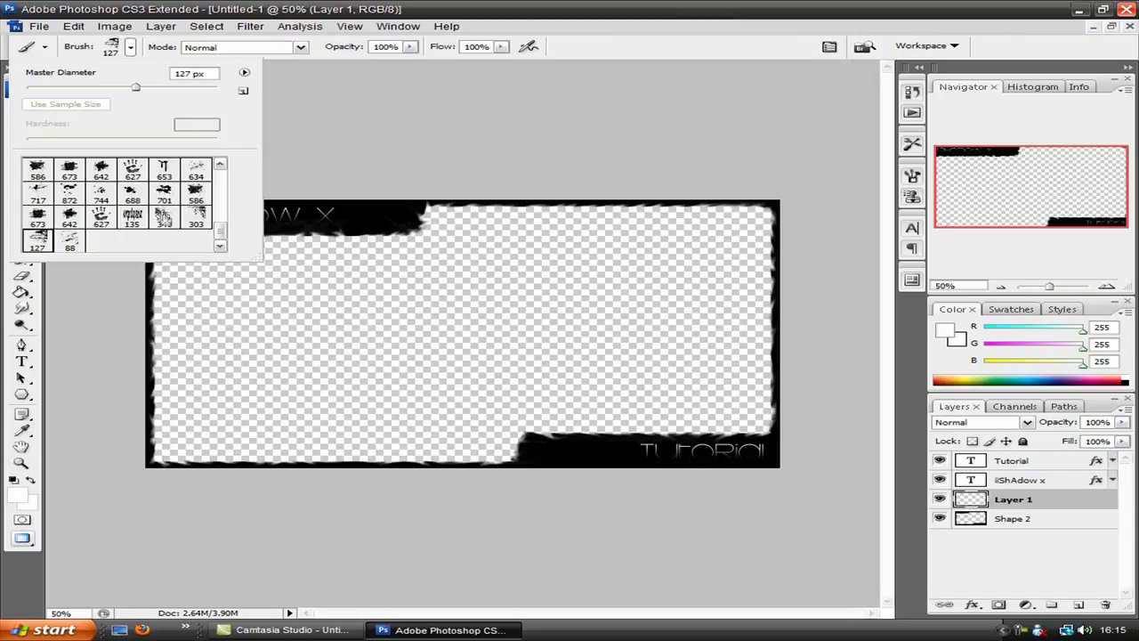
pyautogui.click(16, 498)
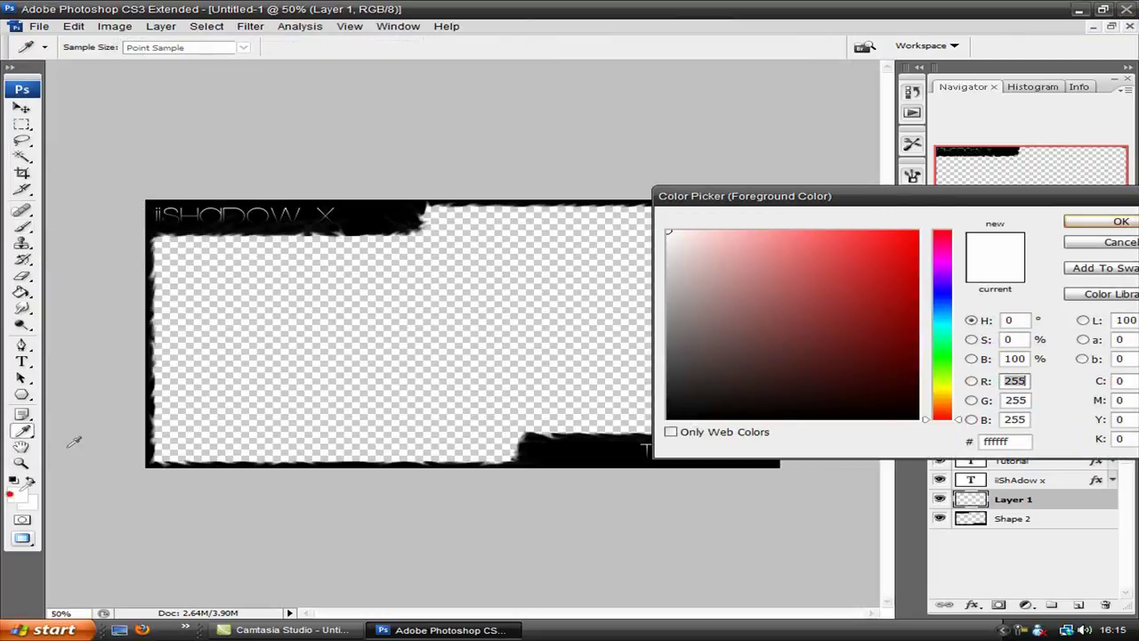
pyautogui.moveTo(752, 372)
pyautogui.mouseDown()
pyautogui.moveTo(827, 360)
pyautogui.moveTo(911, 329)
pyautogui.moveTo(904, 318)
pyautogui.mouseUp()
pyautogui.click(1119, 222)
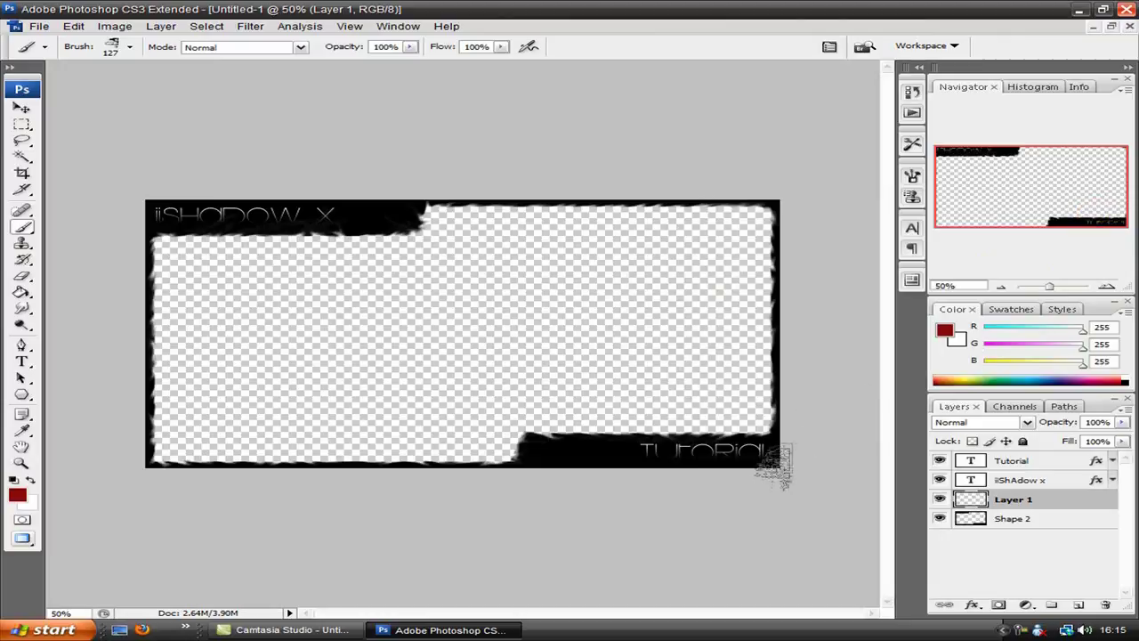
# Stamp dark red splatter on the frame's bottom-right corner, then try a stamp at the strip's left end and undo it.
pyautogui.click(768, 468)
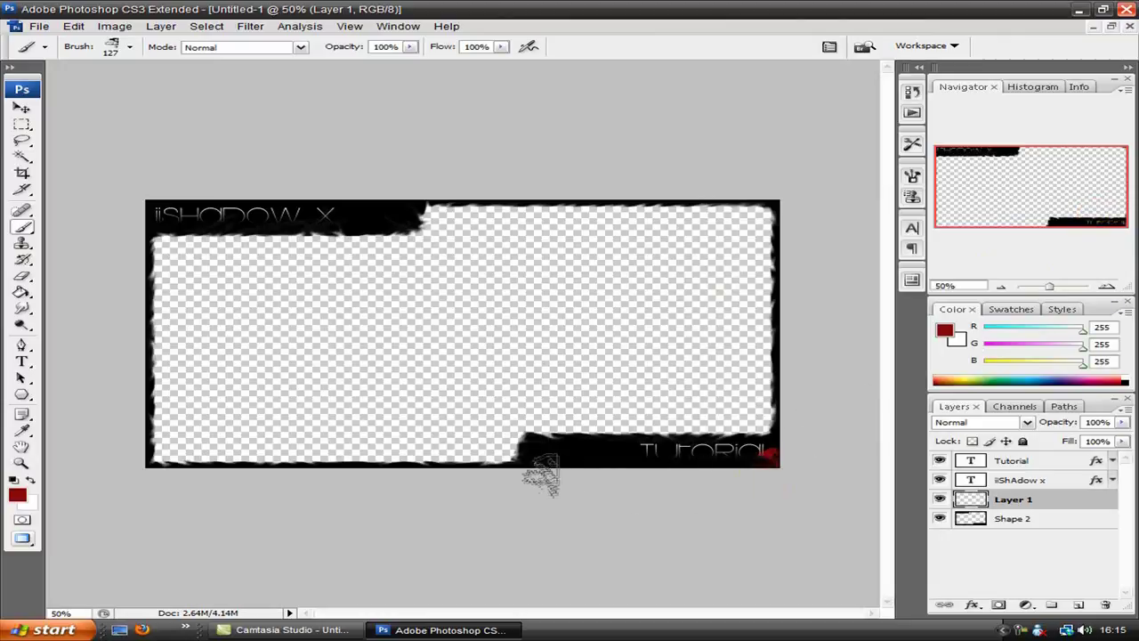
pyautogui.click(523, 461)
pyautogui.hotkey('ctrl', 'z')
# Stamp dark red splatter behind the top-left title and on the bottom-right strip with the 340 px brush.
pyautogui.click(126, 48)
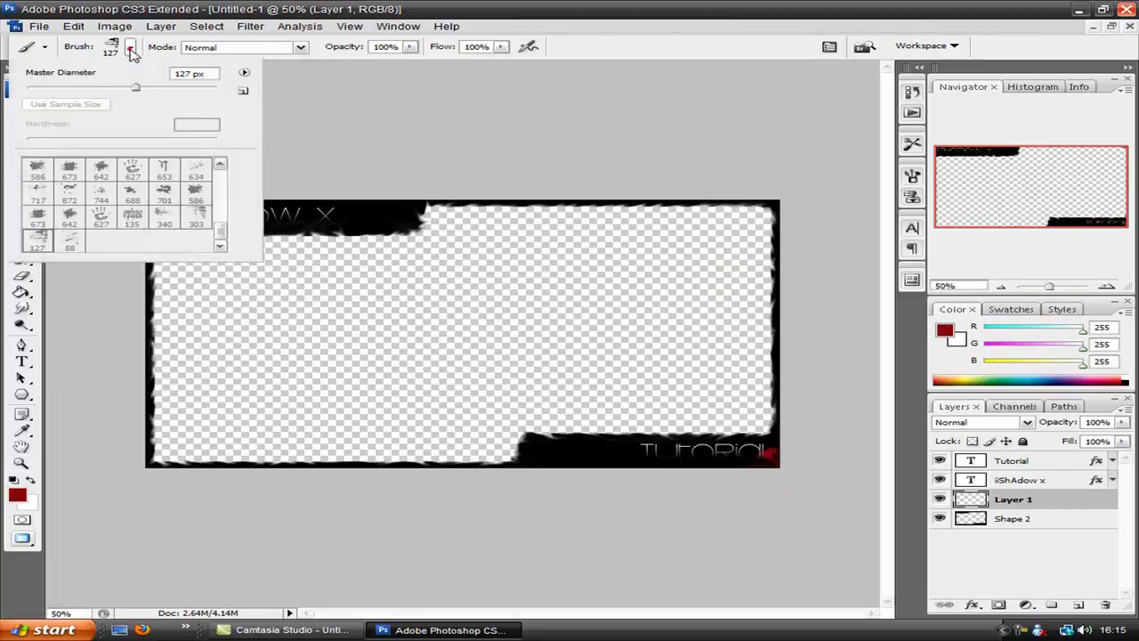
pyautogui.click(164, 218)
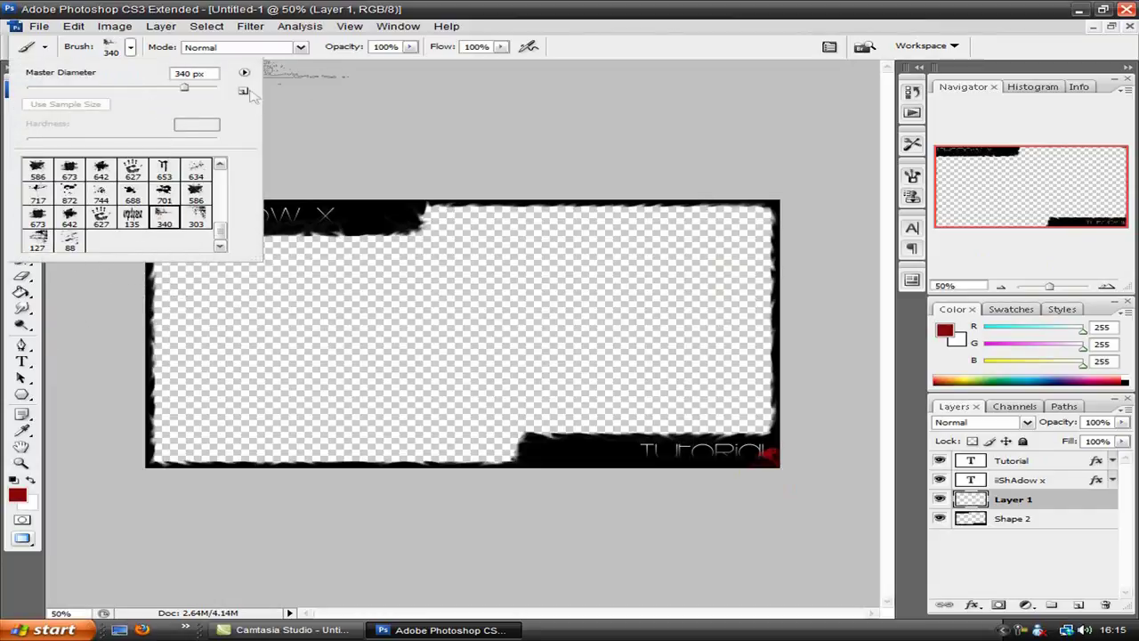
pyautogui.click(285, 94)
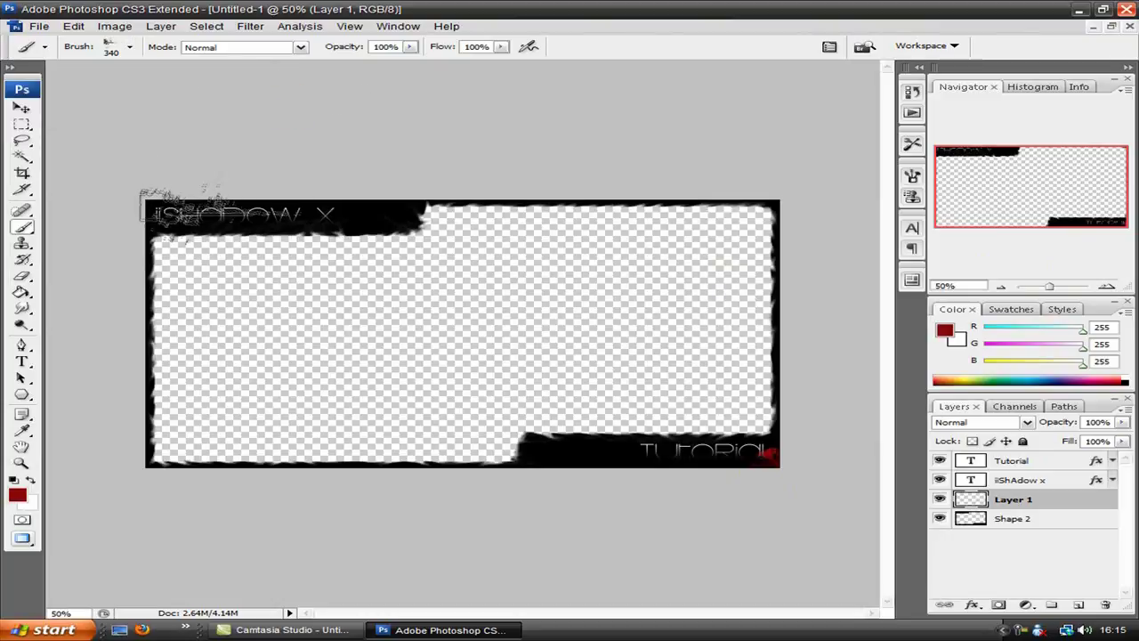
pyautogui.click(205, 224)
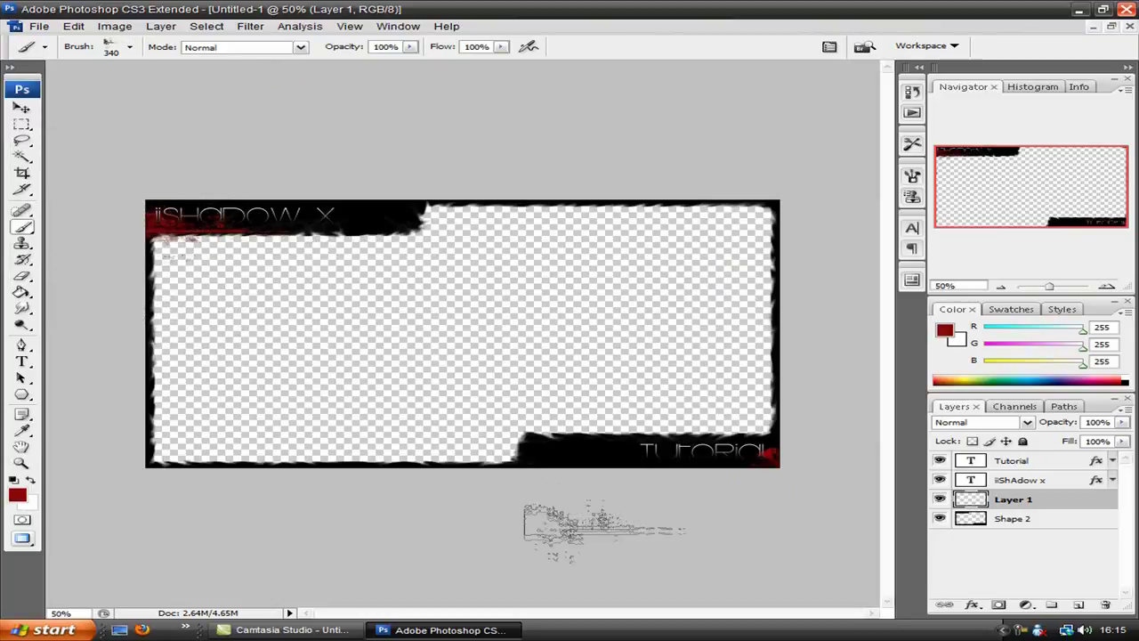
pyautogui.moveTo(645, 463); pyautogui.dragTo(607, 485)
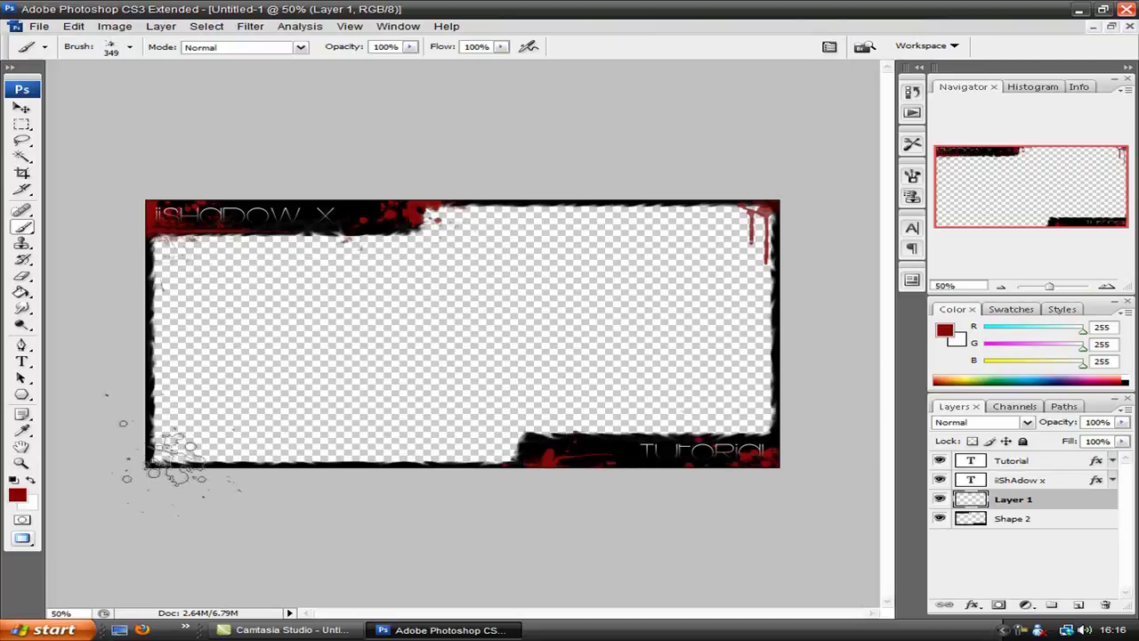
# Stamp dark red splatter with the 349 px brush on the frame's bottom-left corner, left edge and top edge.
pyautogui.click(173, 456)
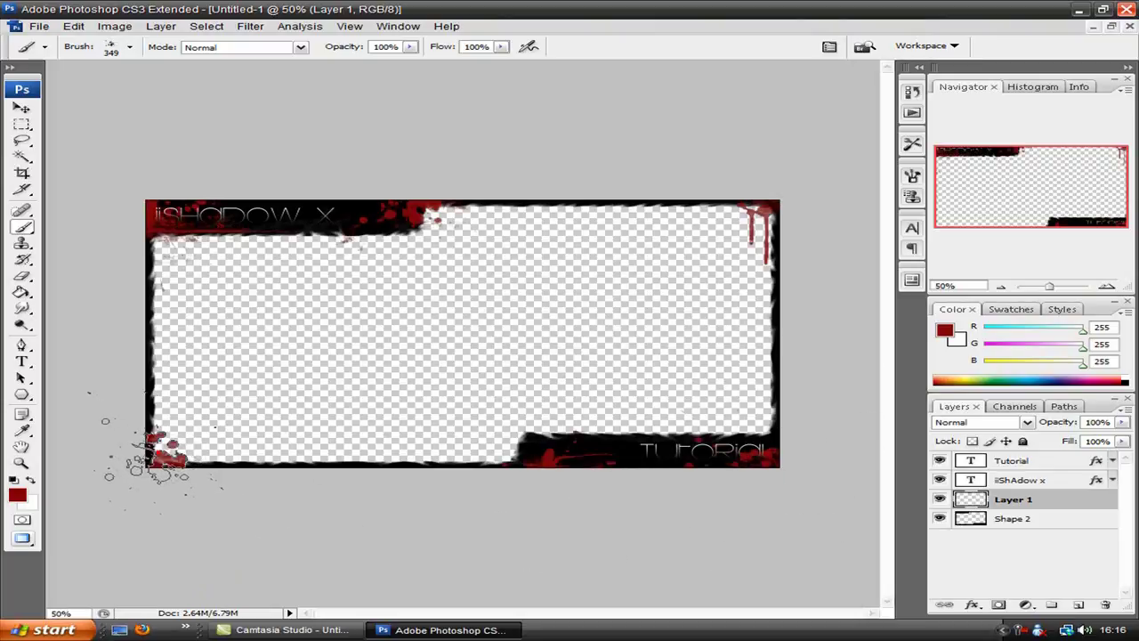
pyautogui.click(124, 315)
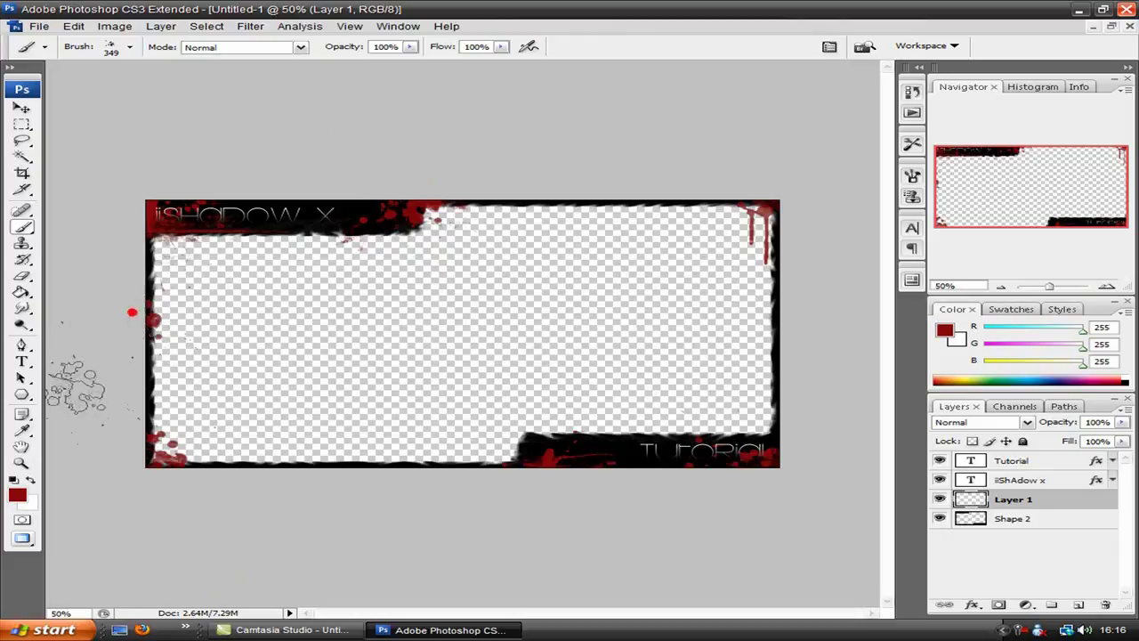
pyautogui.click(614, 178)
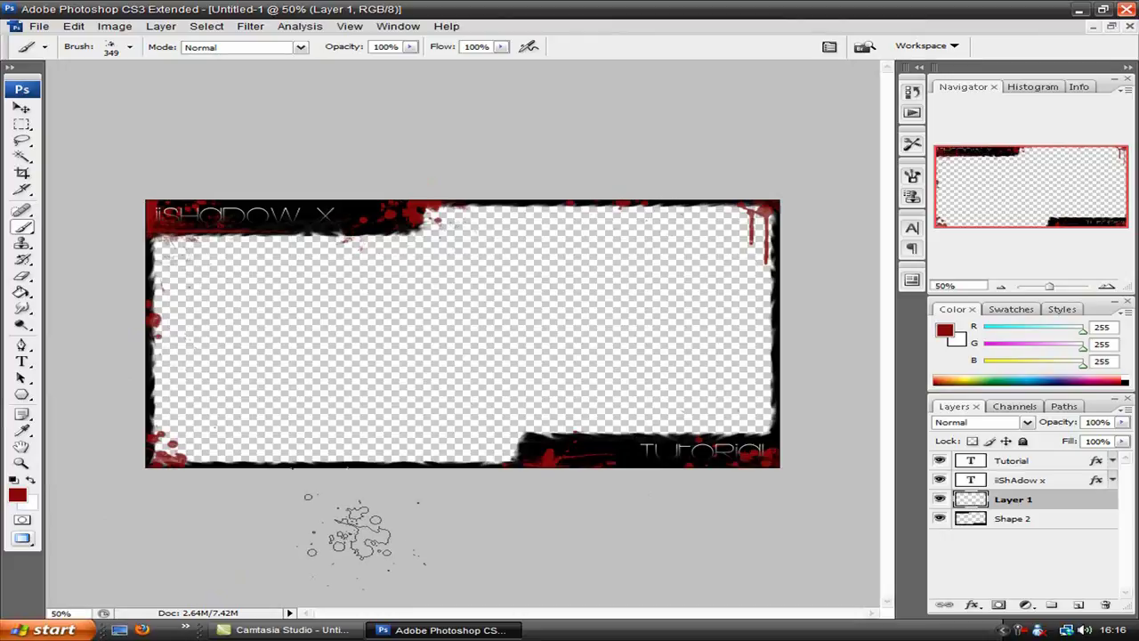
# Give the Shape 2 layer a Gradient Overlay and change the gradient's white end stop to black (000000).
pyautogui.click(986, 526)
pyautogui.doubleClick(1071, 524)
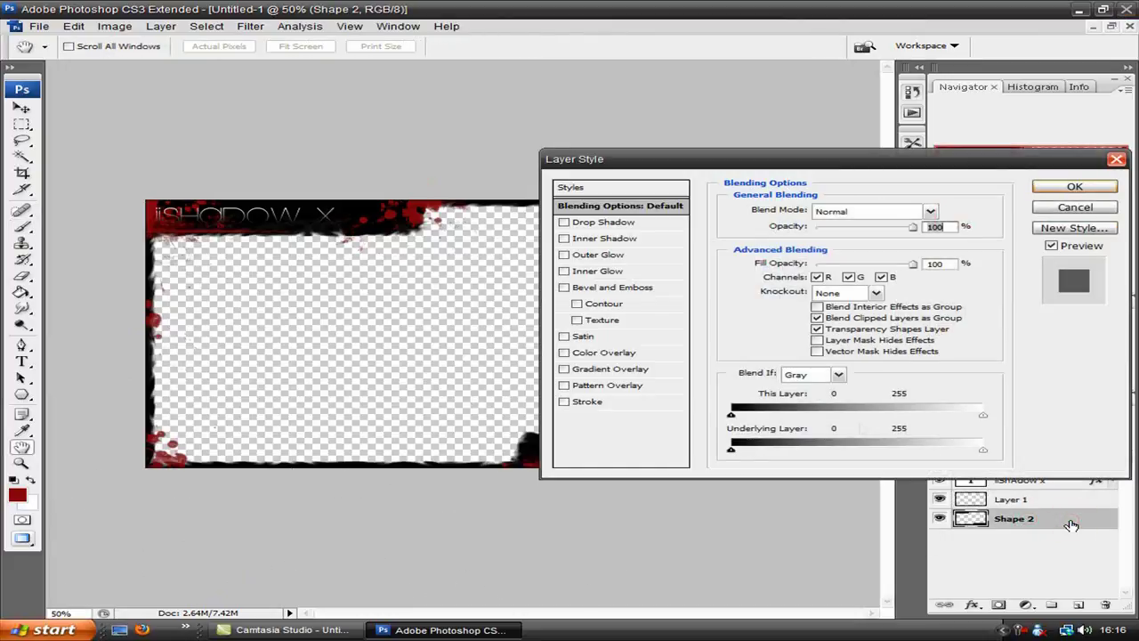
pyautogui.click(583, 373)
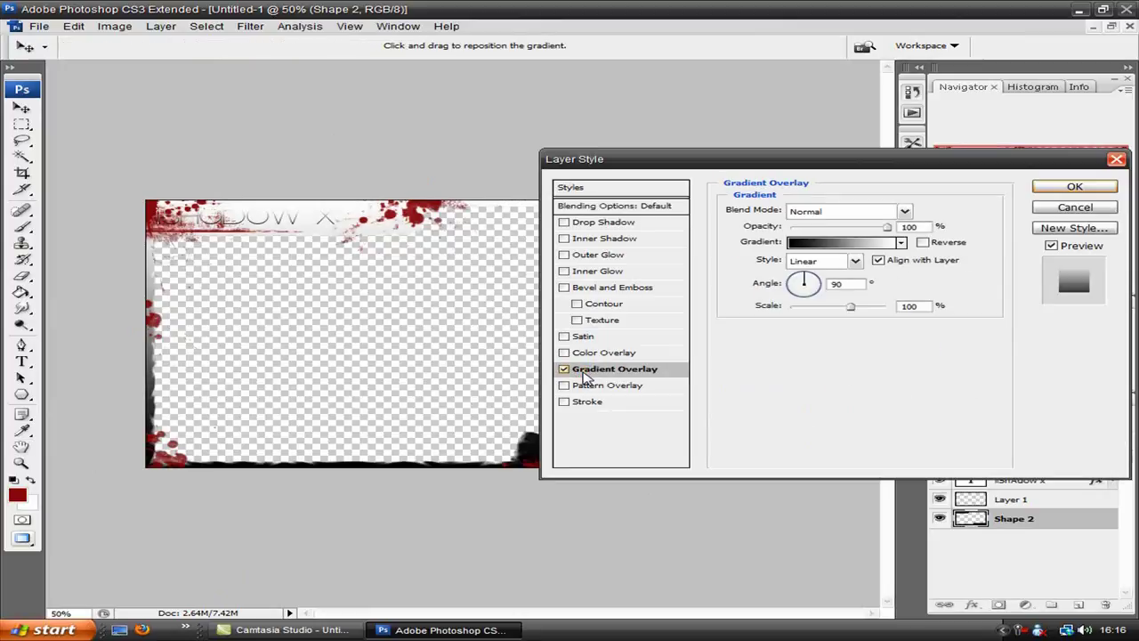
pyautogui.click(850, 243)
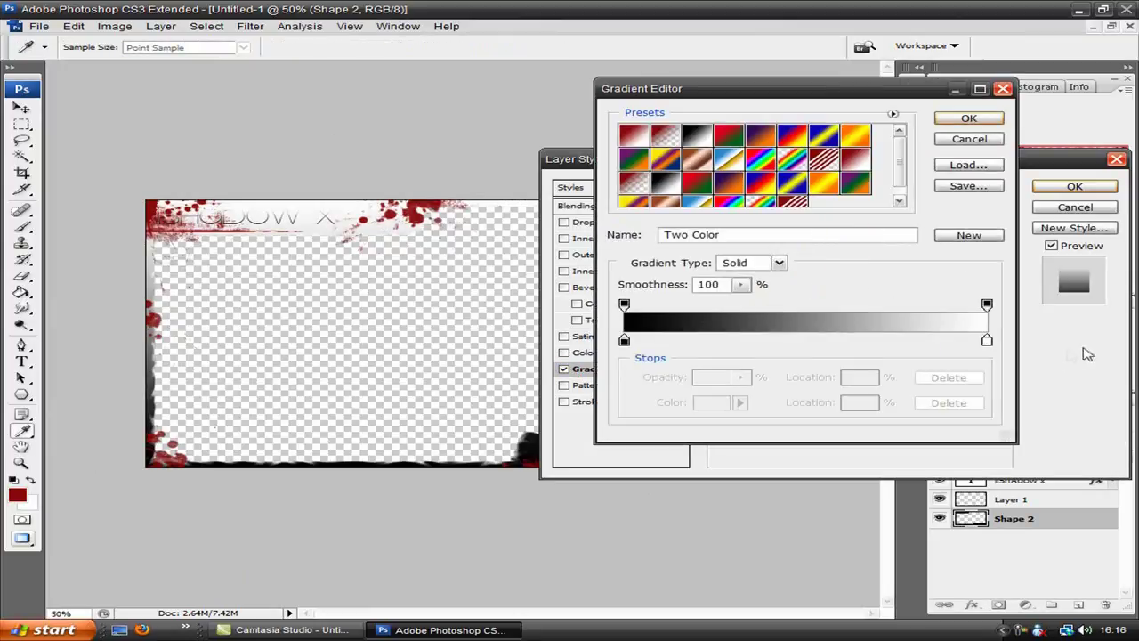
pyautogui.click(987, 342)
pyautogui.click(709, 403)
pyautogui.moveTo(772, 378); pyautogui.dragTo(638, 447)
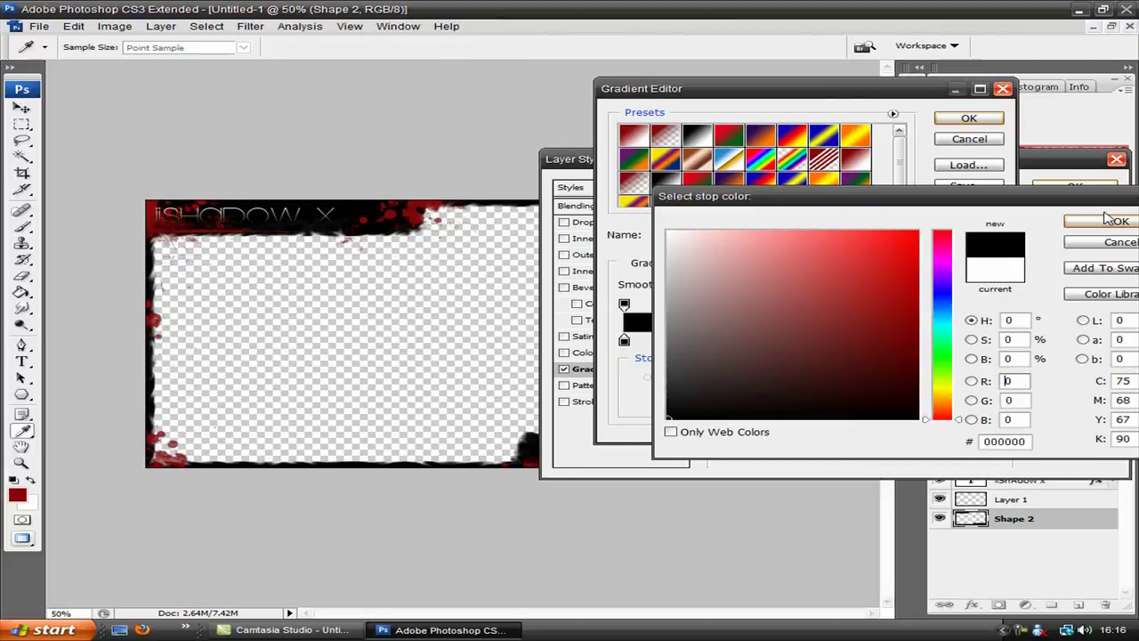
pyautogui.click(1108, 220)
# Add a dark red colour stop at 50% in the black gradient and accept the edited gradient.
pyautogui.click(806, 338)
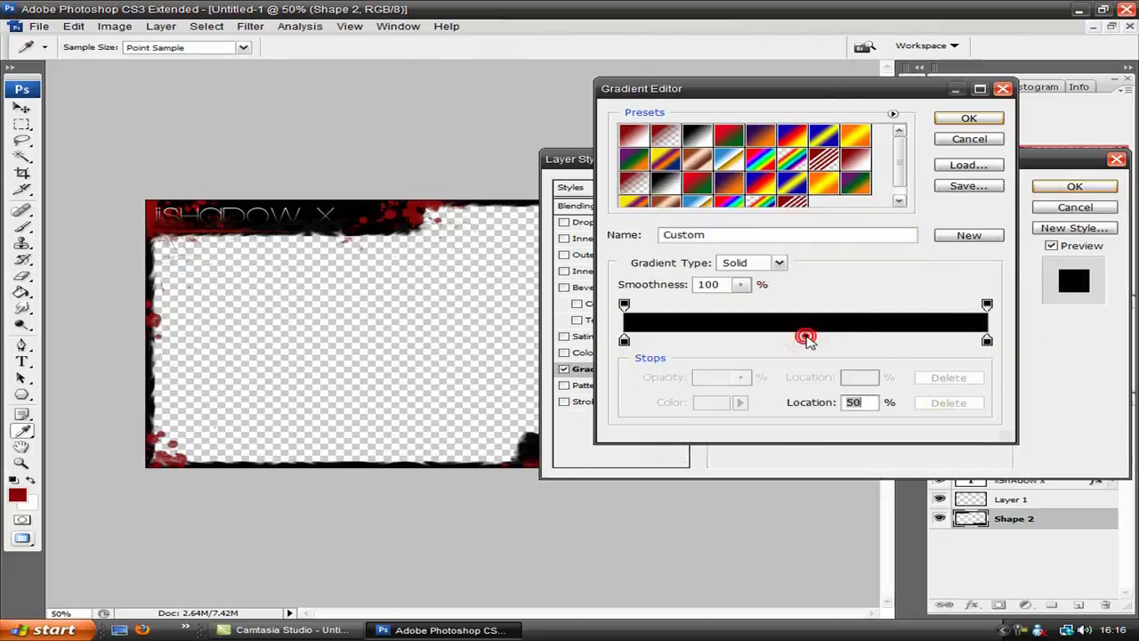
pyautogui.click(805, 343)
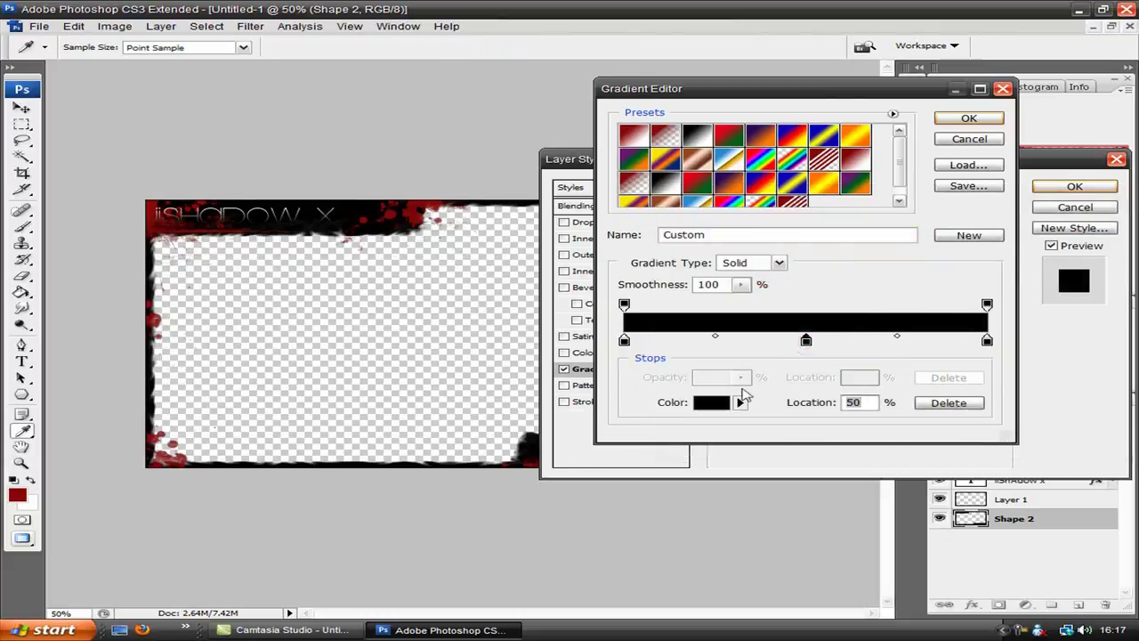
pyautogui.click(711, 410)
pyautogui.moveTo(707, 401); pyautogui.dragTo(907, 312)
pyautogui.click(1091, 226)
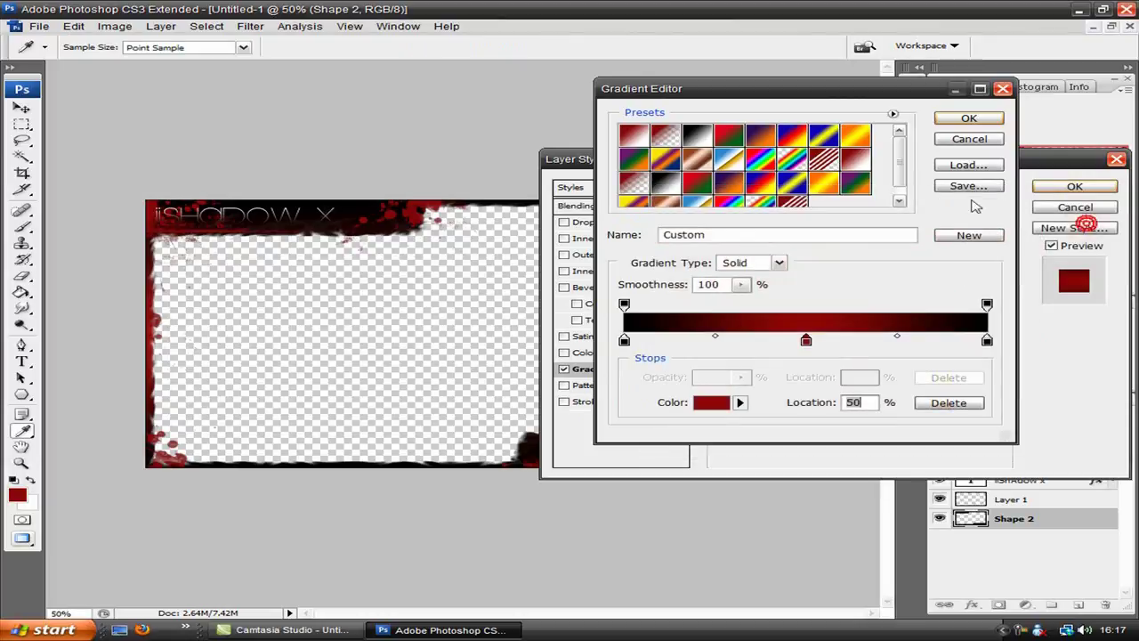
pyautogui.moveTo(844, 93); pyautogui.dragTo(970, 294)
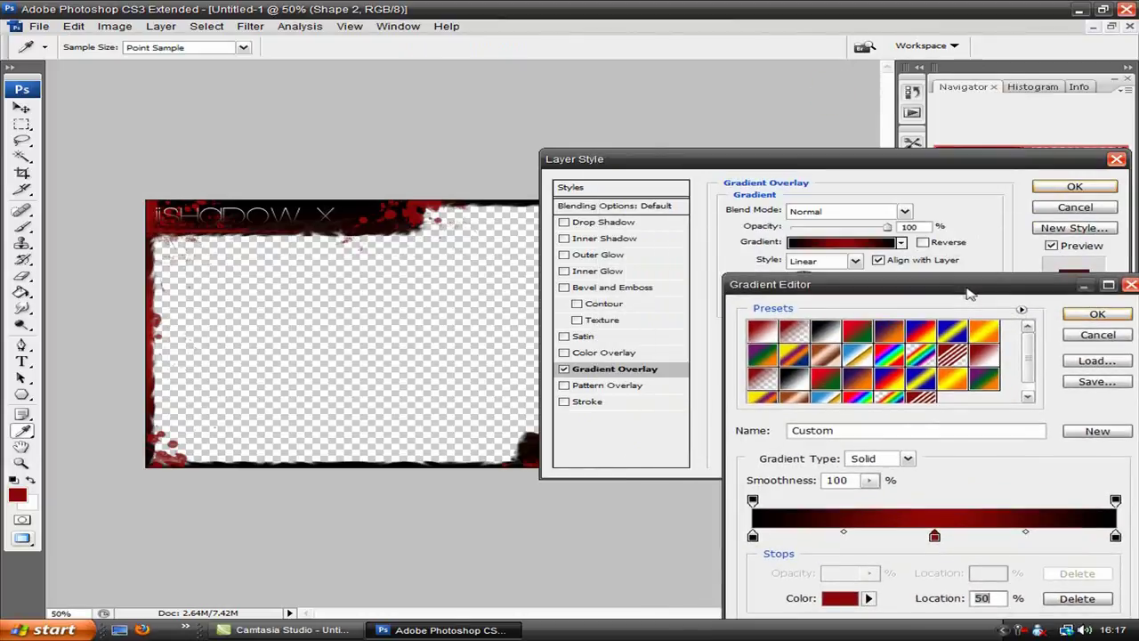
pyautogui.click(1091, 317)
# Set the angle of Shape 2's Gradient Overlay to 265°, checking the effect on the frame.
pyautogui.moveTo(899, 166); pyautogui.dragTo(752, 449)
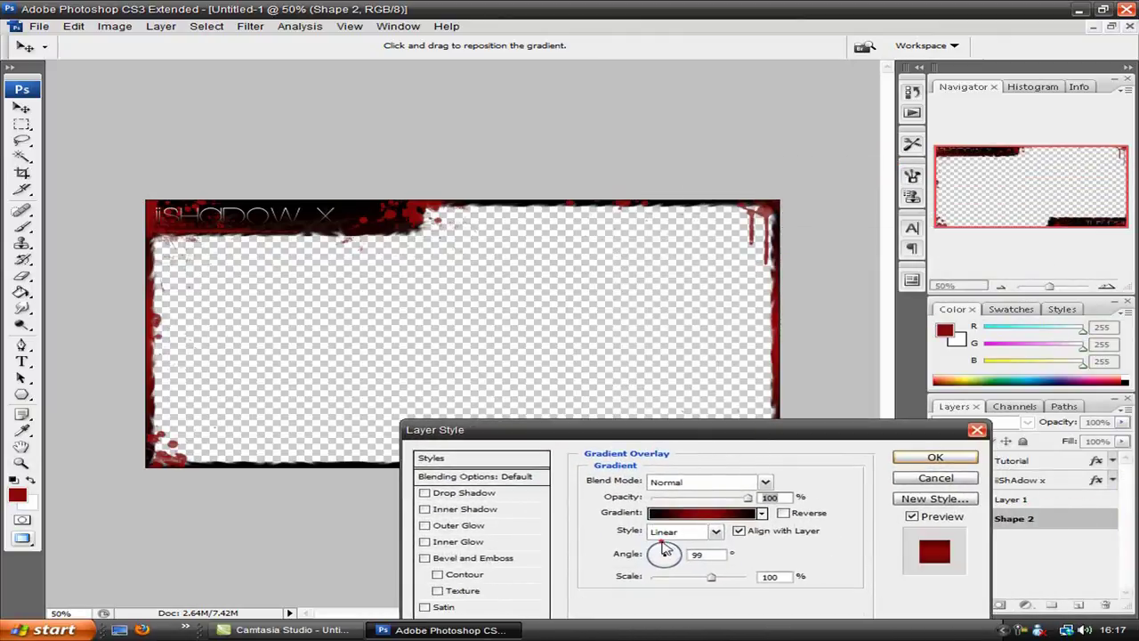
pyautogui.moveTo(657, 554)
pyautogui.mouseDown()
pyautogui.moveTo(647, 561)
pyautogui.moveTo(659, 544)
pyautogui.mouseUp()
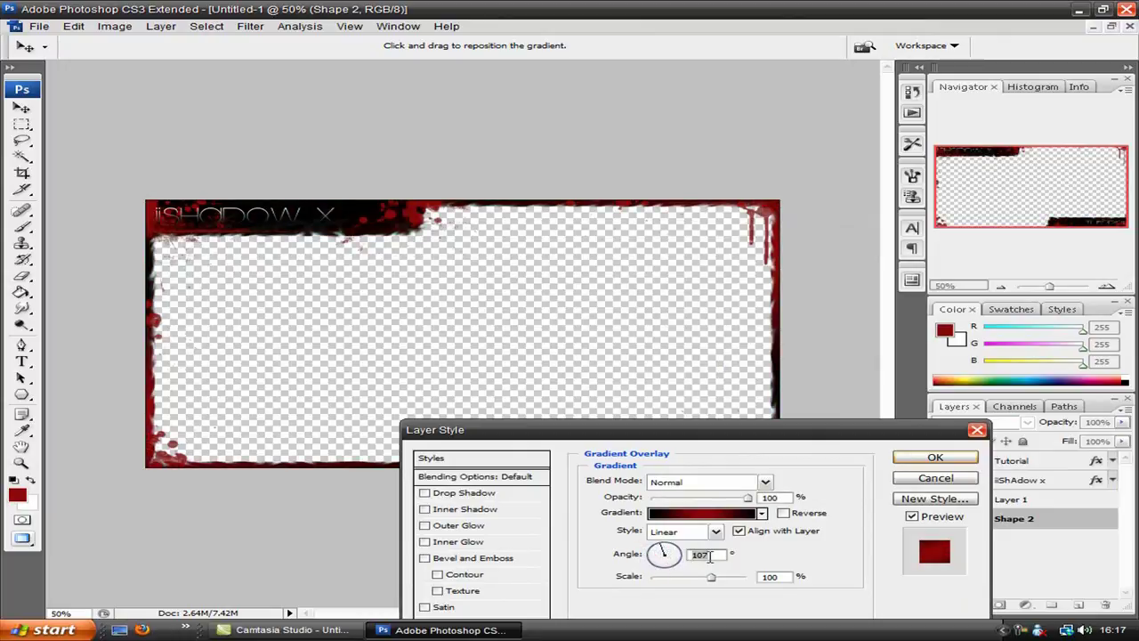
pyautogui.press('Up')
pyautogui.press('Up')
pyautogui.press('Up')
pyautogui.press('Up')
pyautogui.press('Up')
pyautogui.press('Up')
pyautogui.press('Up')
pyautogui.press('Up')
pyautogui.press('Up')
pyautogui.press('Up')
pyautogui.press('Up')
pyautogui.press('Up')
pyautogui.press('Up')
pyautogui.press('Up')
pyautogui.press('Up')
pyautogui.press('Up')
pyautogui.press('Up')
pyautogui.press('Up')
pyautogui.press('Up')
pyautogui.press('Up')
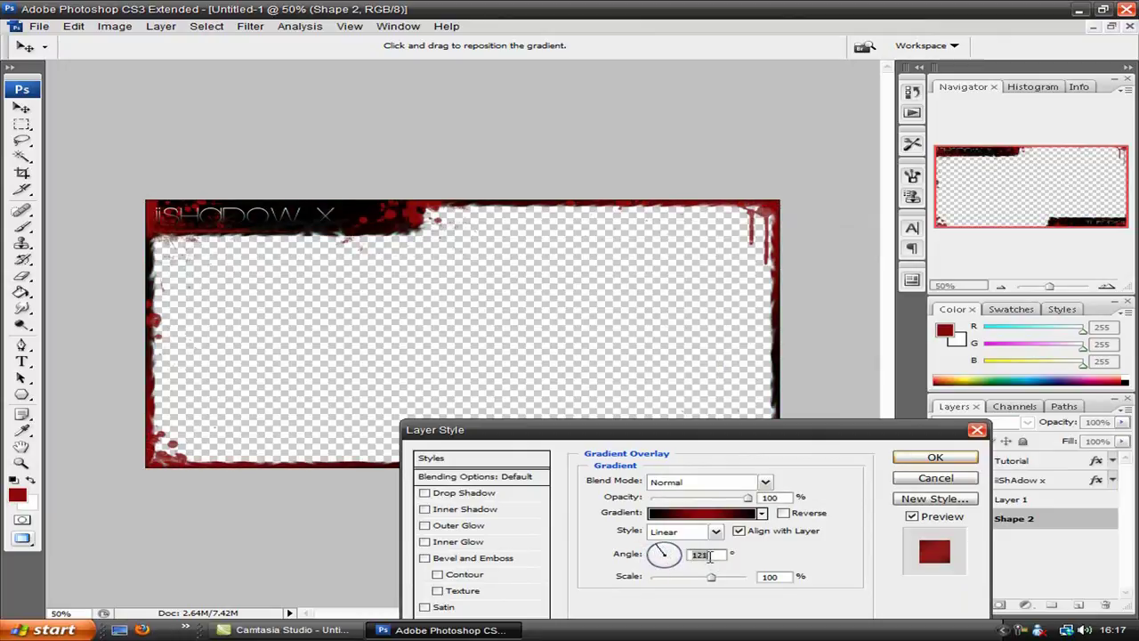
pyautogui.press('Up')
pyautogui.press('Up')
pyautogui.press('Up')
pyautogui.press('Up')
pyautogui.press('Up')
pyautogui.press('Up')
pyautogui.press('Up')
pyautogui.press('Up')
pyautogui.press('Up')
pyautogui.press('Up')
pyautogui.press('Up')
pyautogui.press('Up')
pyautogui.press('Up')
pyautogui.press('Up')
pyautogui.press('Up')
pyautogui.press('Up')
pyautogui.press('Up')
pyautogui.press('Up')
pyautogui.press('Up')
pyautogui.press('Up')
pyautogui.press('Up')
pyautogui.press('Up')
pyautogui.press('Up')
pyautogui.press('Up')
pyautogui.press('Up')
pyautogui.press('Up')
pyautogui.press('Up')
pyautogui.press('Up')
pyautogui.press('Up')
pyautogui.press('Up')
pyautogui.press('Up')
pyautogui.press('Up')
pyautogui.press('Up')
pyautogui.press('Up')
pyautogui.press('Up')
pyautogui.press('Up')
pyautogui.press('Up')
pyautogui.press('Up')
pyautogui.press('Up')
pyautogui.press('Up')
pyautogui.press('Up')
pyautogui.press('Up')
pyautogui.press('Up')
pyautogui.press('Up')
pyautogui.press('Up')
pyautogui.press('Up')
pyautogui.press('Up')
pyautogui.press('Up')
pyautogui.press('Up')
pyautogui.press('Up')
pyautogui.press('Up')
pyautogui.press('Up')
pyautogui.press('Up')
pyautogui.press('Up')
pyautogui.press('Up')
pyautogui.press('Up')
pyautogui.press('Up')
pyautogui.press('Up')
pyautogui.press('Up')
pyautogui.press('Up')
pyautogui.press('Down')
pyautogui.press('Down')
pyautogui.press('Down')
pyautogui.press('Down')
pyautogui.press('Down')
pyautogui.press('Down')
pyautogui.press('Down')
pyautogui.press('Down')
pyautogui.press('Down')
pyautogui.press('Down')
pyautogui.press('Down')
pyautogui.press('Up')
pyautogui.press('Up')
pyautogui.press('Up')
pyautogui.press('Up')
pyautogui.moveTo(749, 432); pyautogui.dragTo(412, 228)
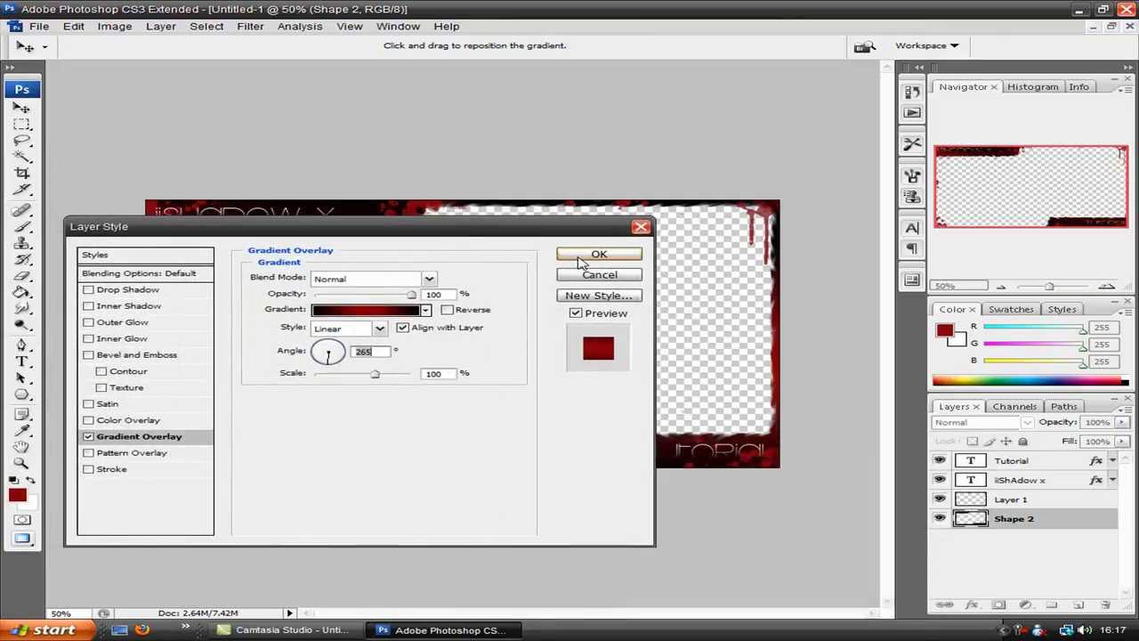
# Accept Shape 2's gradient overlay and save the document to the Desktop as the Photoshop file "Tutorial Boarder" with maximum compatibility.
pyautogui.click(598, 255)
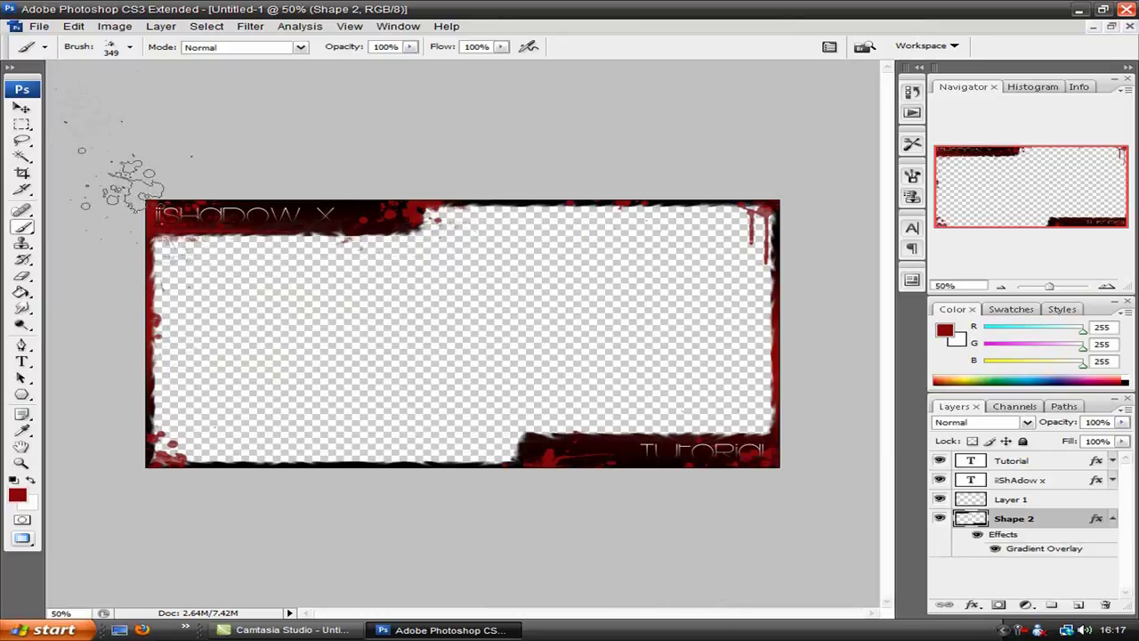
pyautogui.click(52, 28)
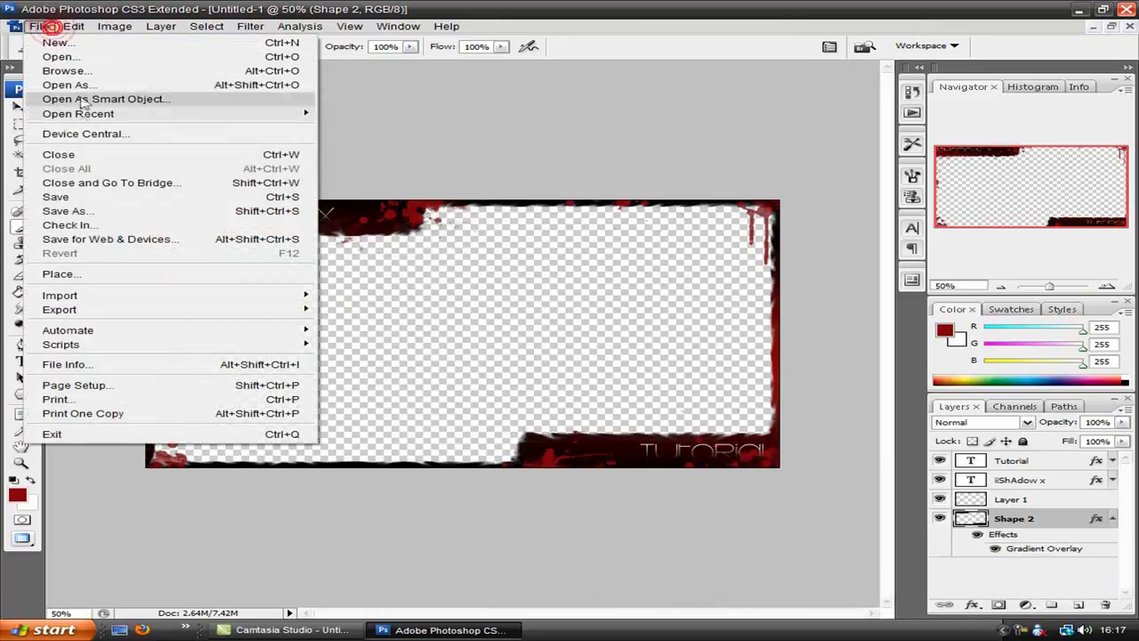
pyautogui.click(81, 212)
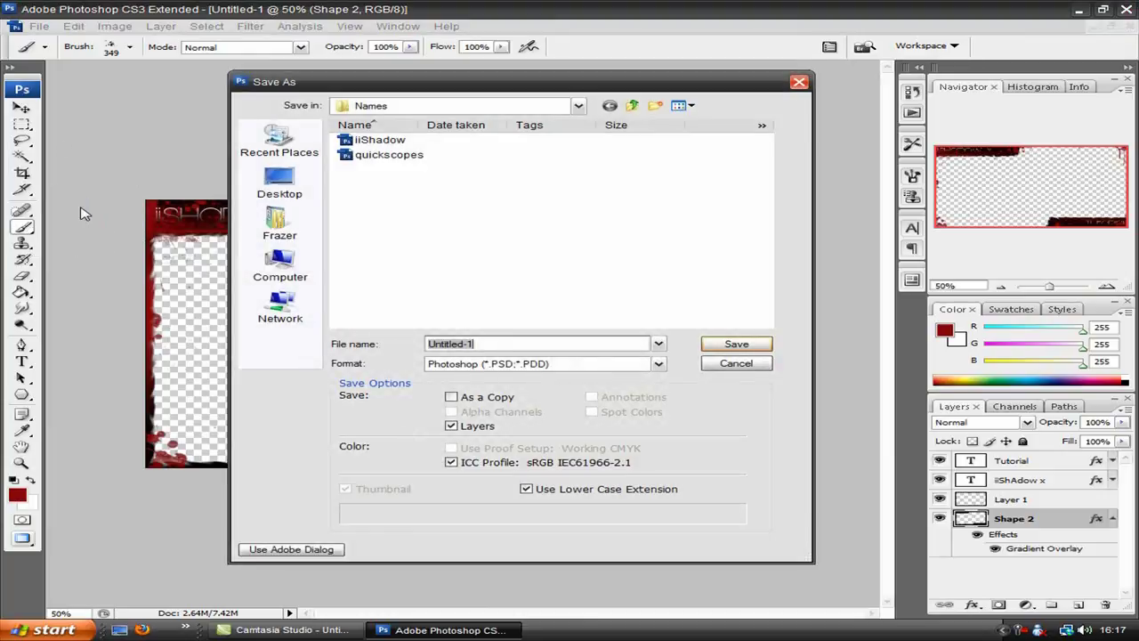
pyautogui.click(280, 182)
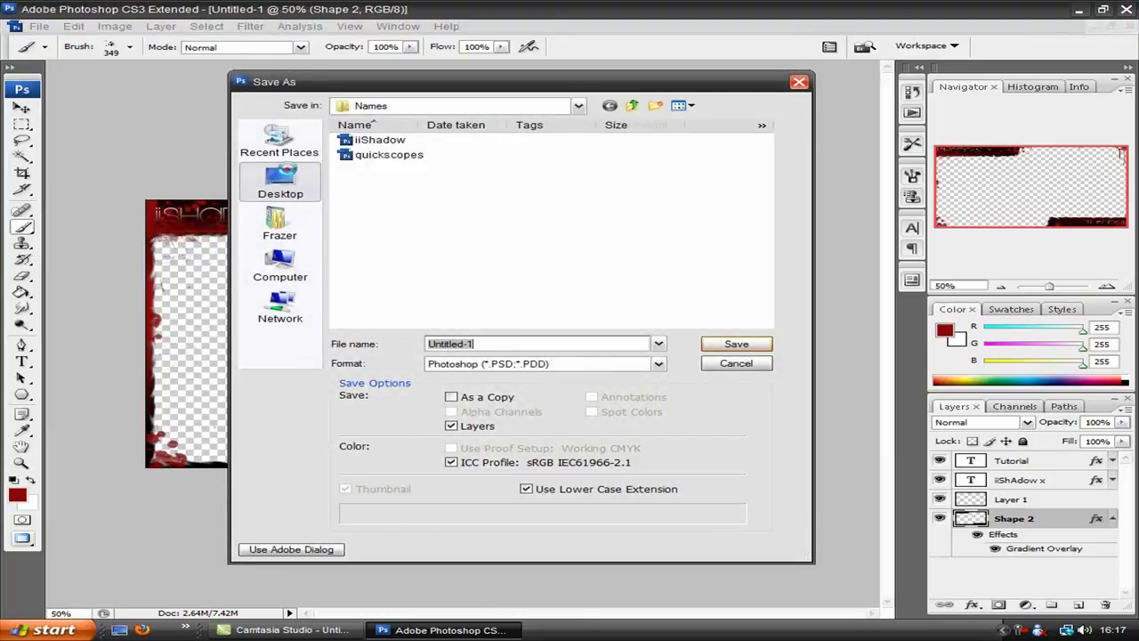
pyautogui.write('Tutorial')
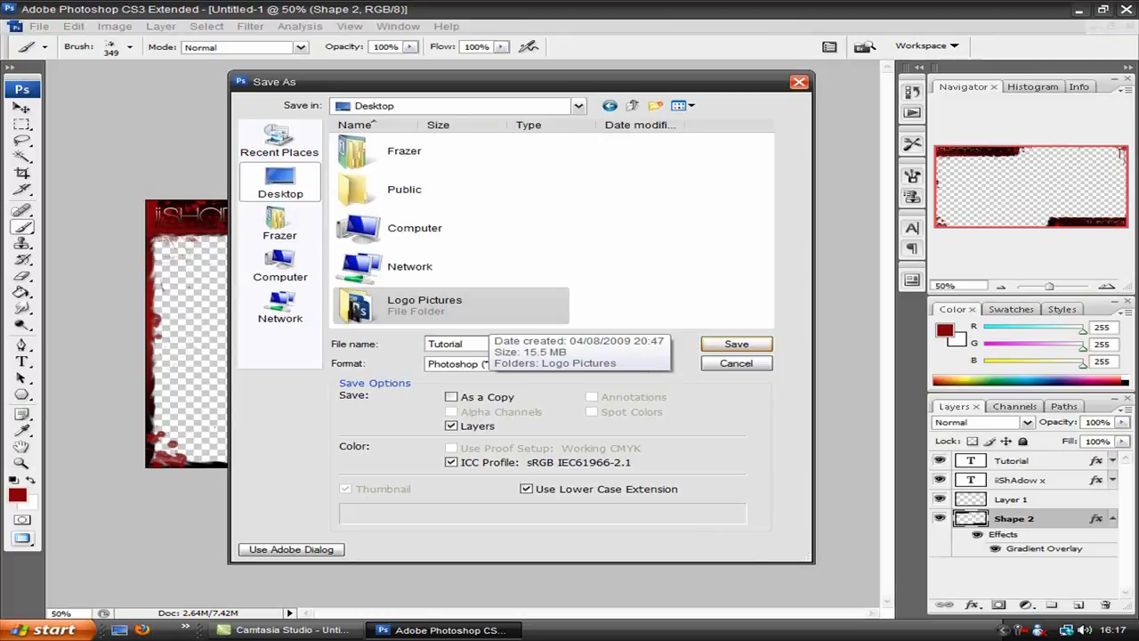
pyautogui.write(' BOarder')
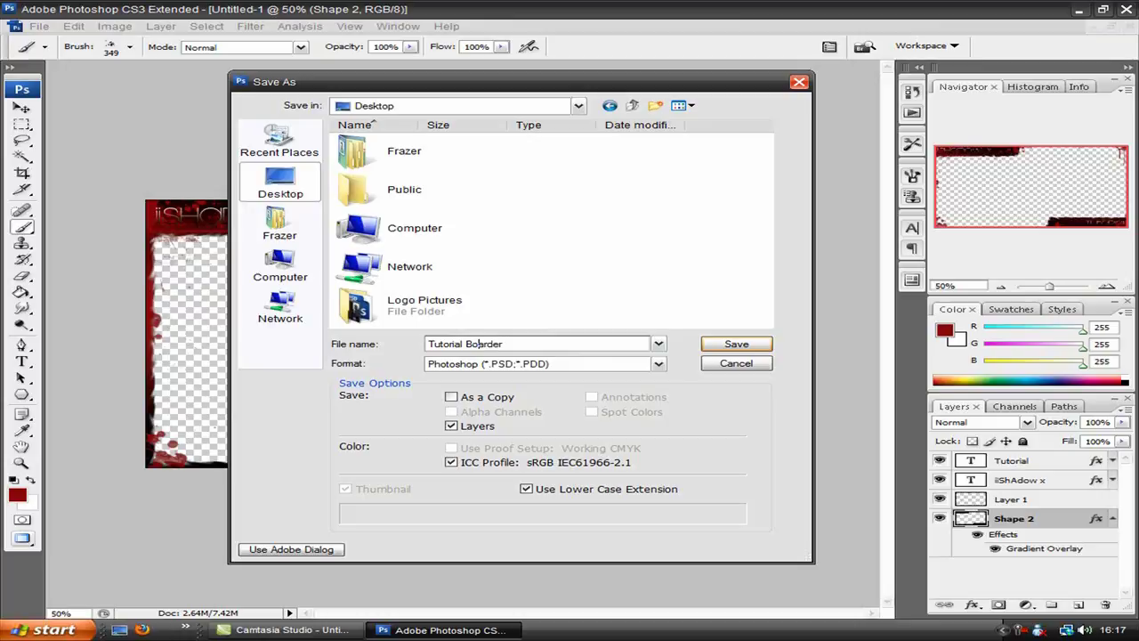
pyautogui.click(735, 344)
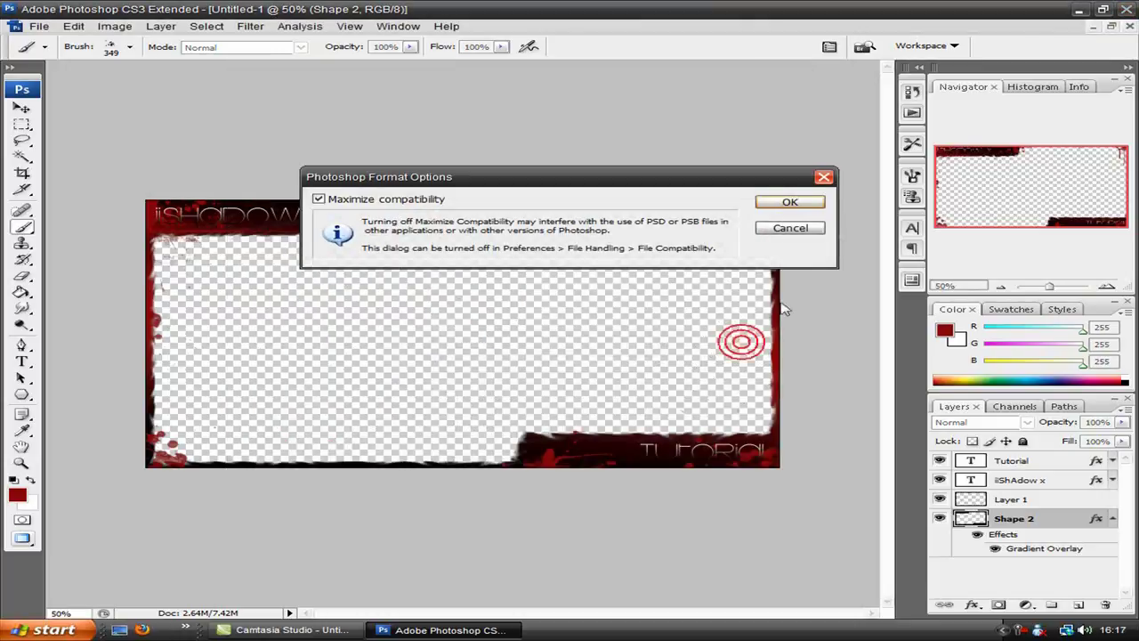
pyautogui.click(788, 204)
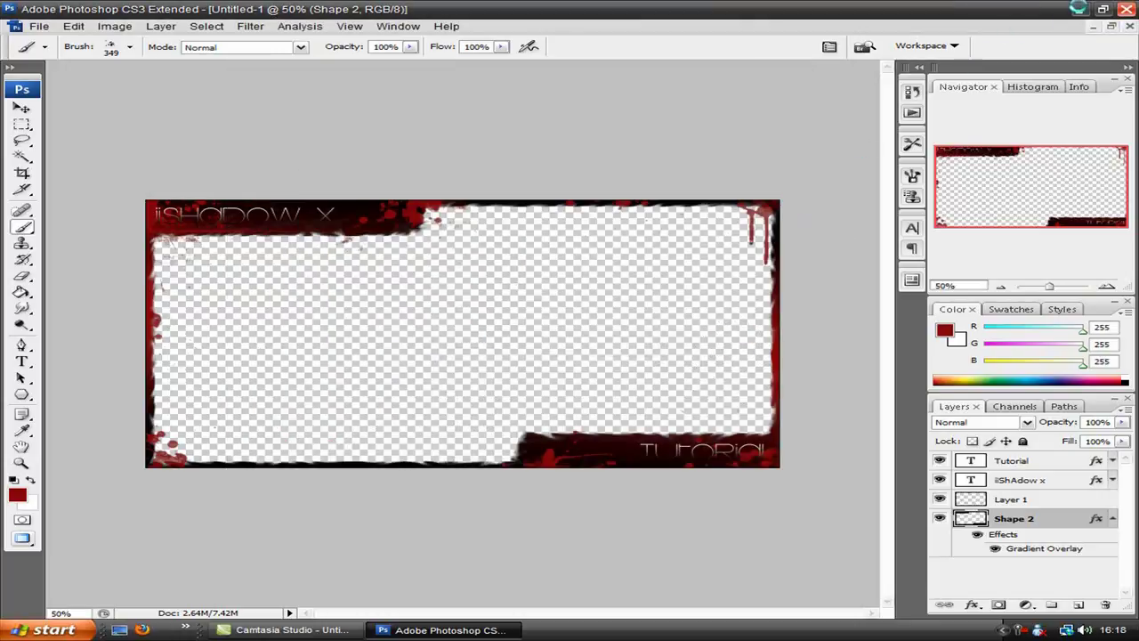
# Switch to Sony Vegas Pro 8.0 and start a new project with a width of 1280 and a height of 720.
pyautogui.click(1079, 8)
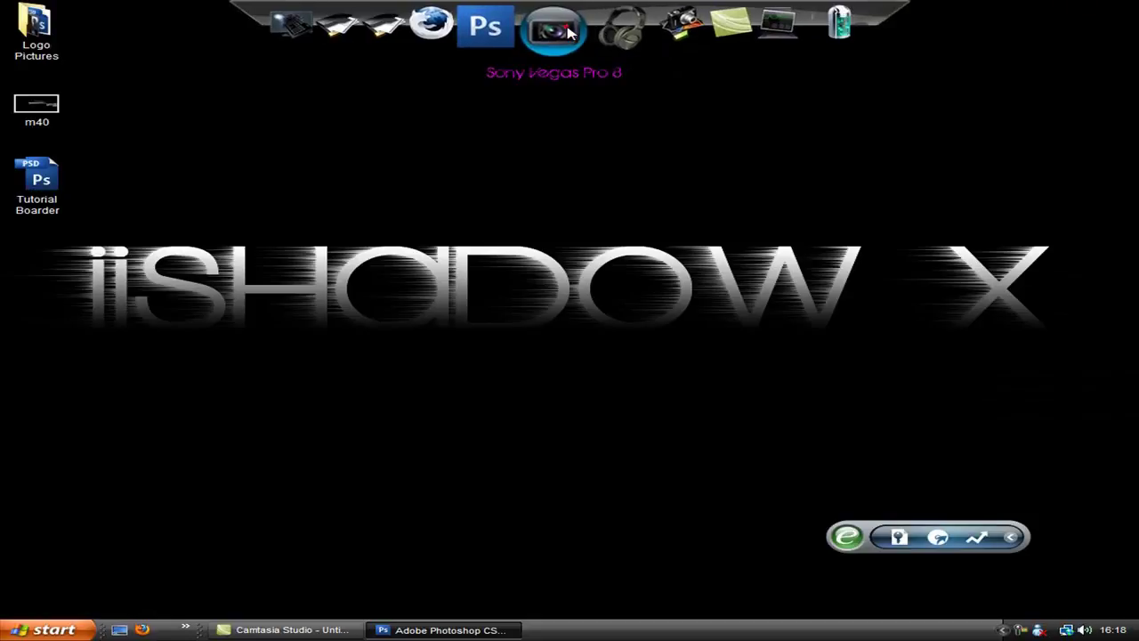
pyautogui.click(554, 30)
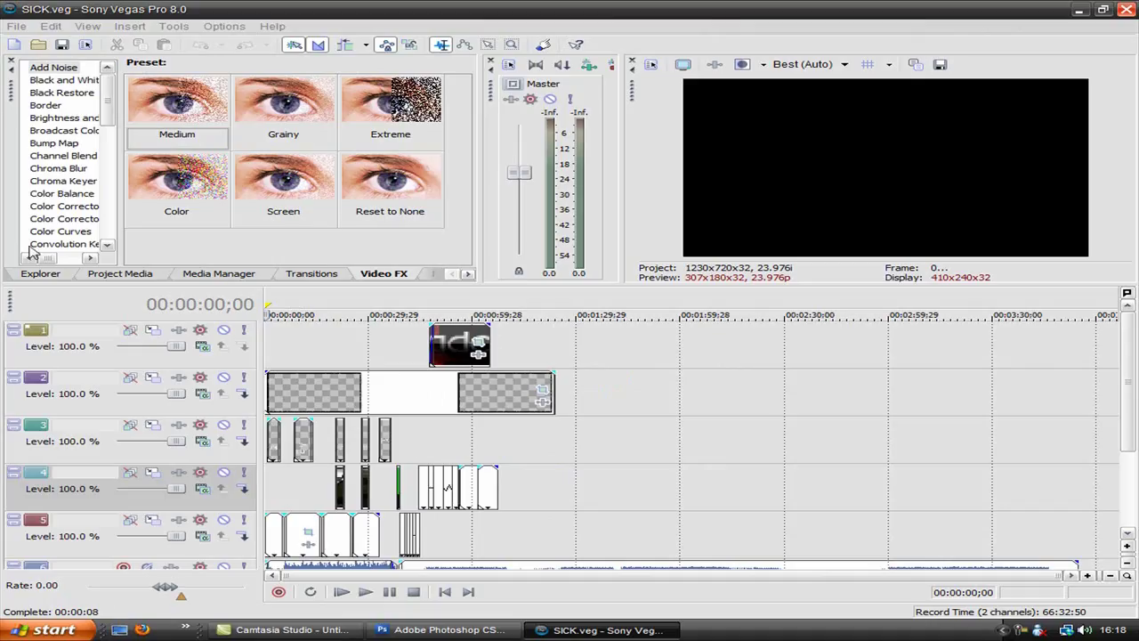
pyautogui.click(18, 26)
pyautogui.click(41, 44)
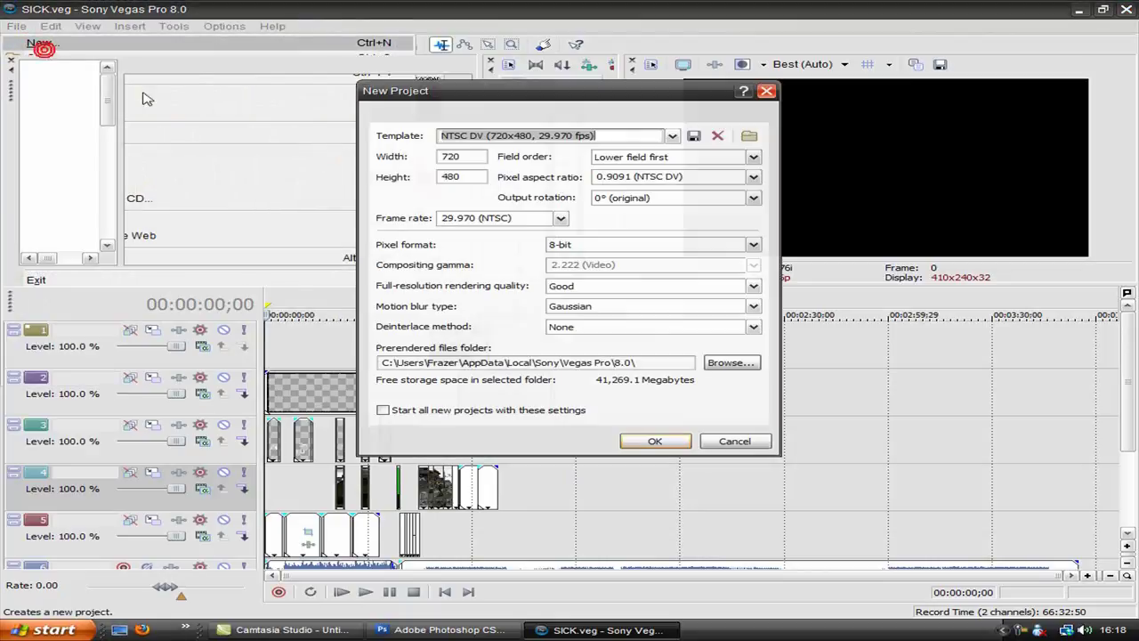
pyautogui.click(479, 156)
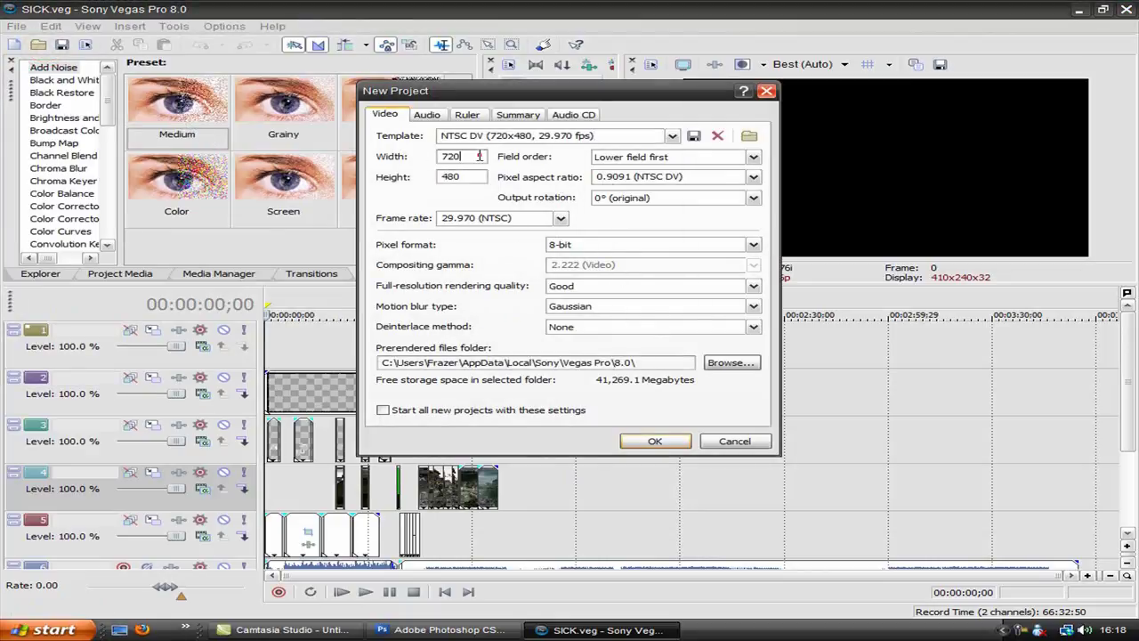
pyautogui.doubleClick(479, 155)
pyautogui.write('1280')
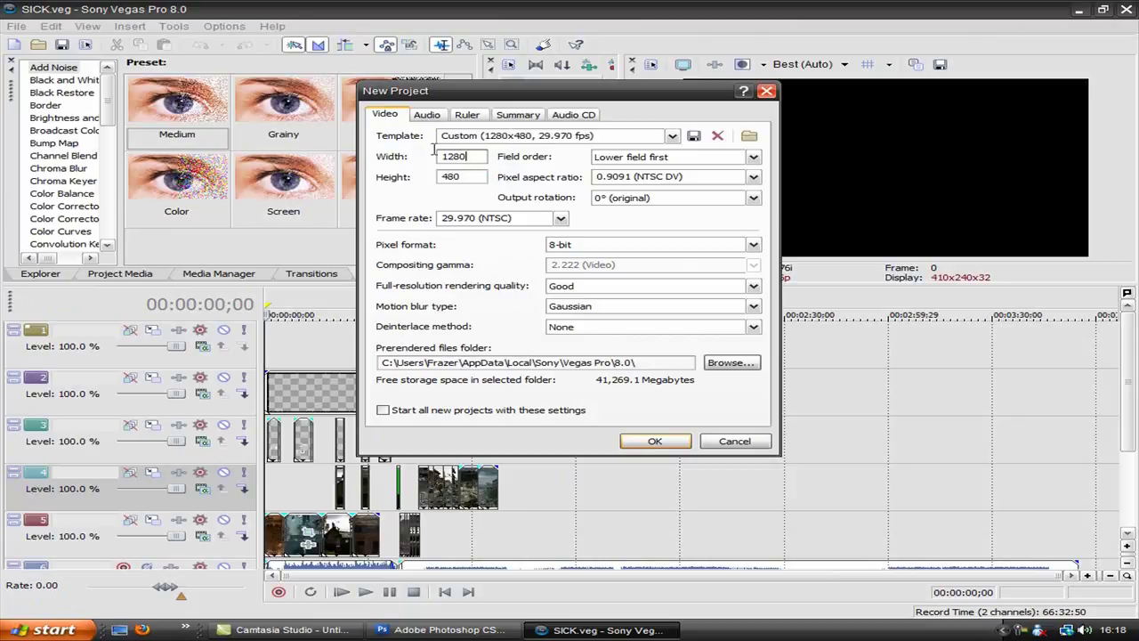
pyautogui.doubleClick(452, 176)
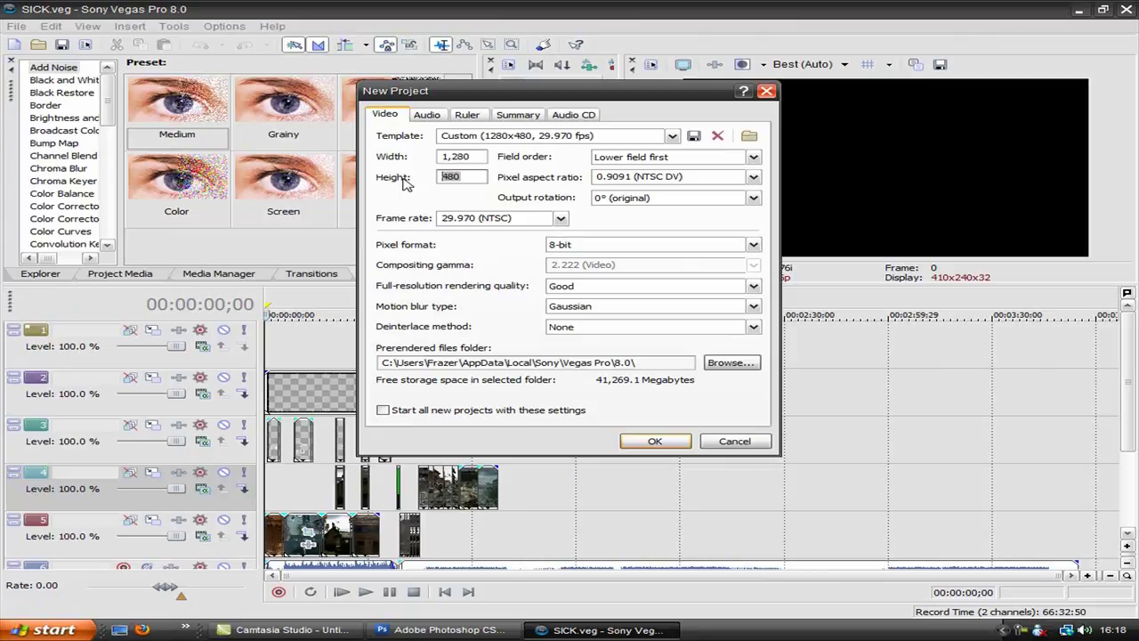
pyautogui.write('7')
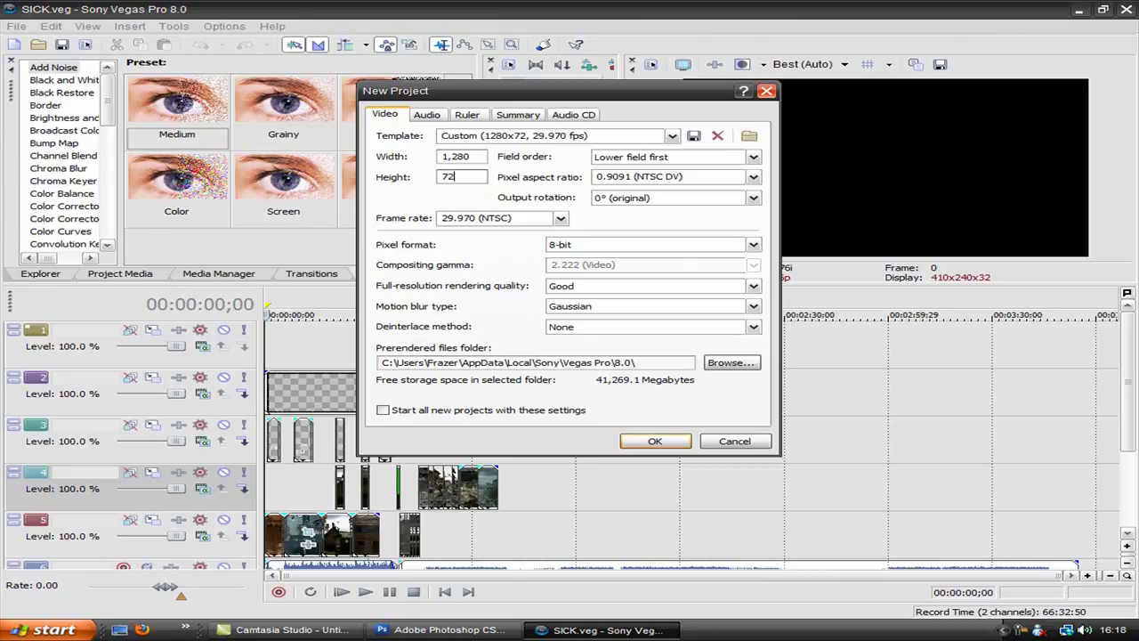
# Set the new project's frame rate to 23.000 and full-resolution rendering quality to Best, then create the project.
pyautogui.click(559, 218)
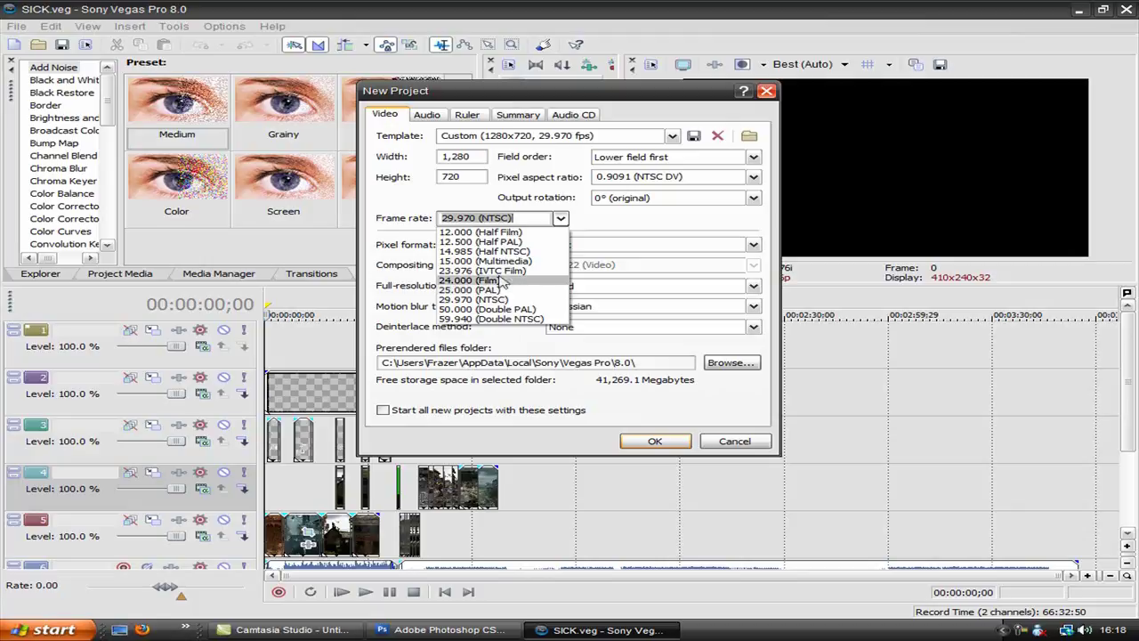
pyautogui.click(501, 270)
pyautogui.write('23')
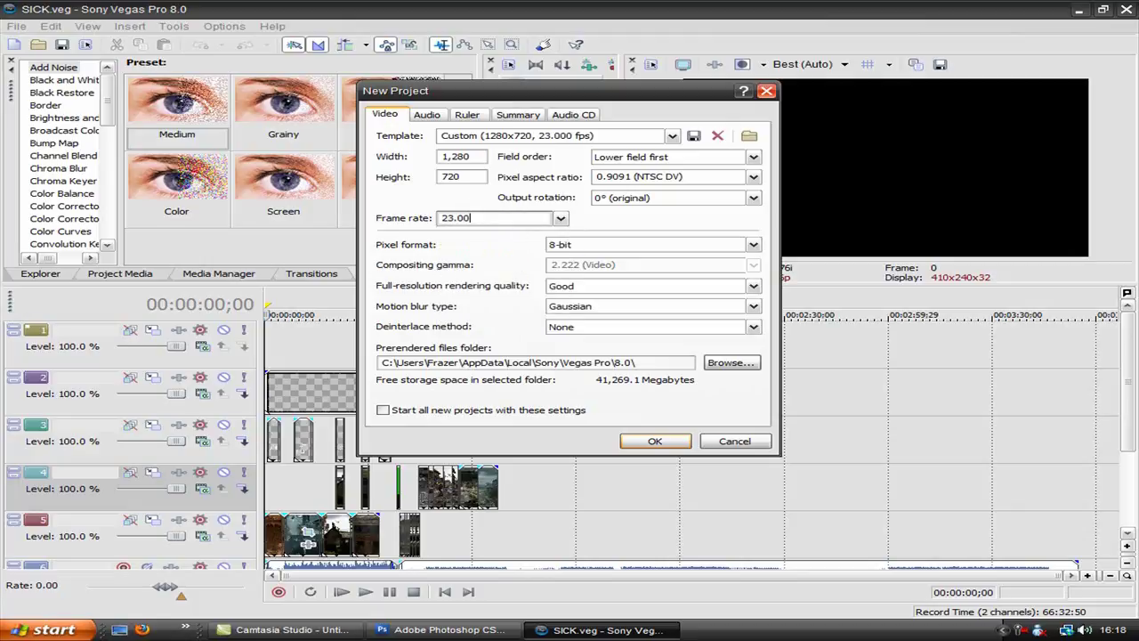
pyautogui.click(626, 286)
pyautogui.click(603, 328)
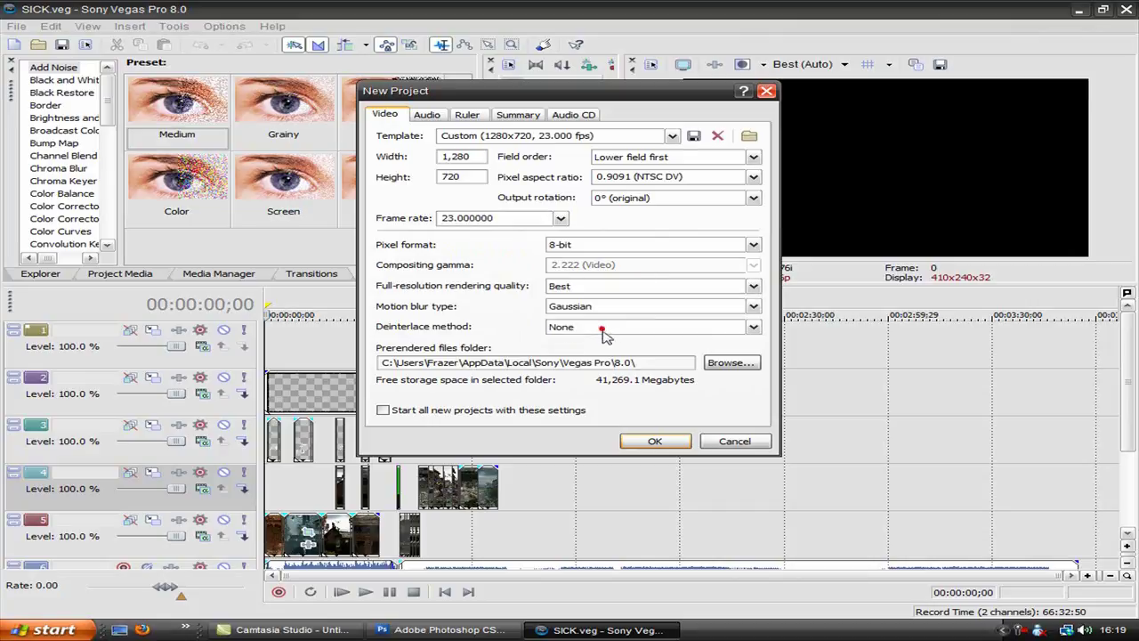
pyautogui.click(642, 442)
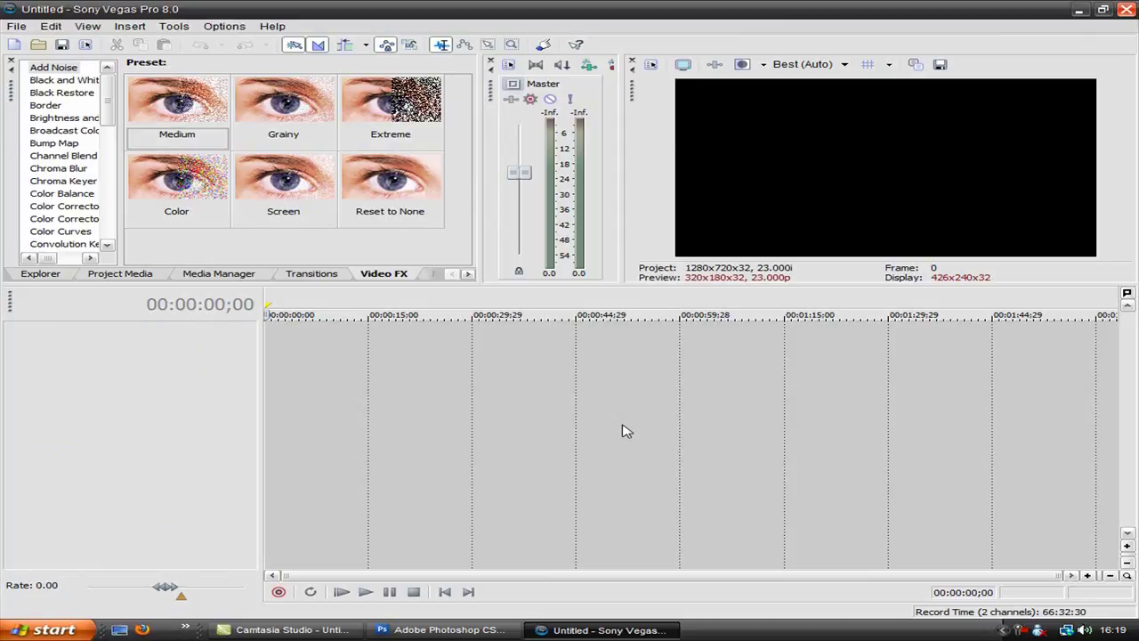
# Add an empty video track to the new project's timeline.
pyautogui.rightClick(297, 355)
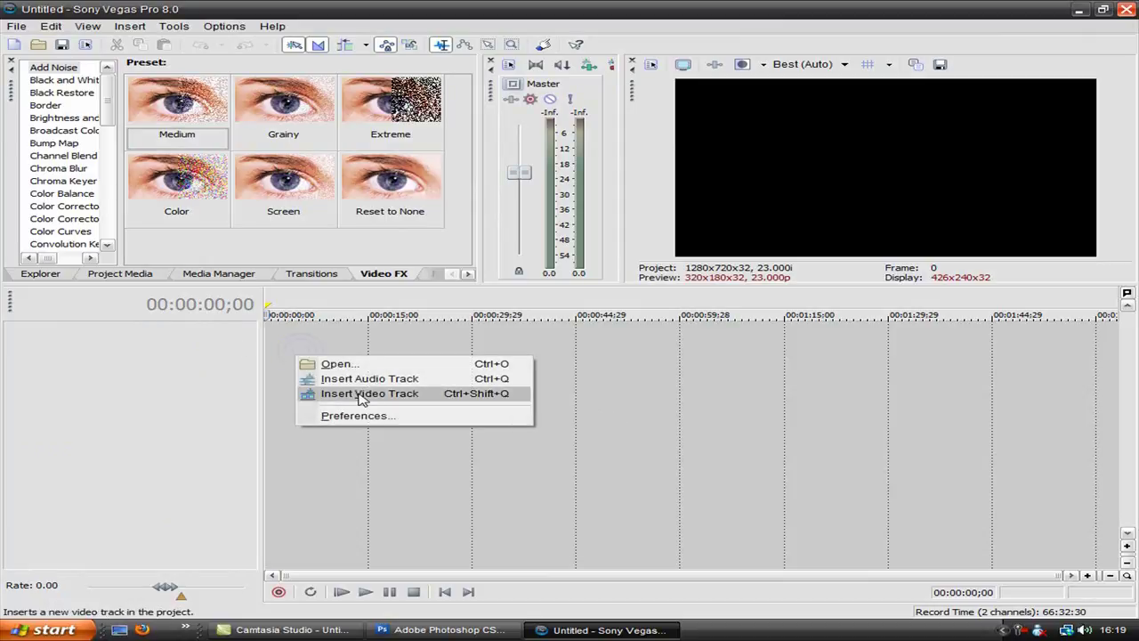
pyautogui.click(396, 379)
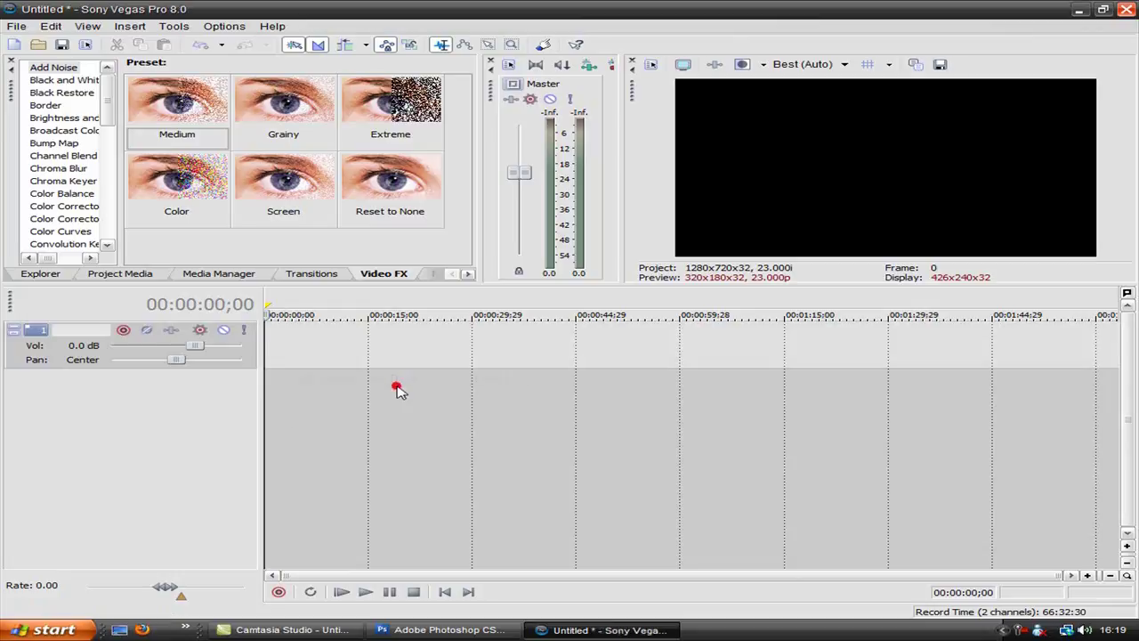
pyautogui.rightClick(405, 384)
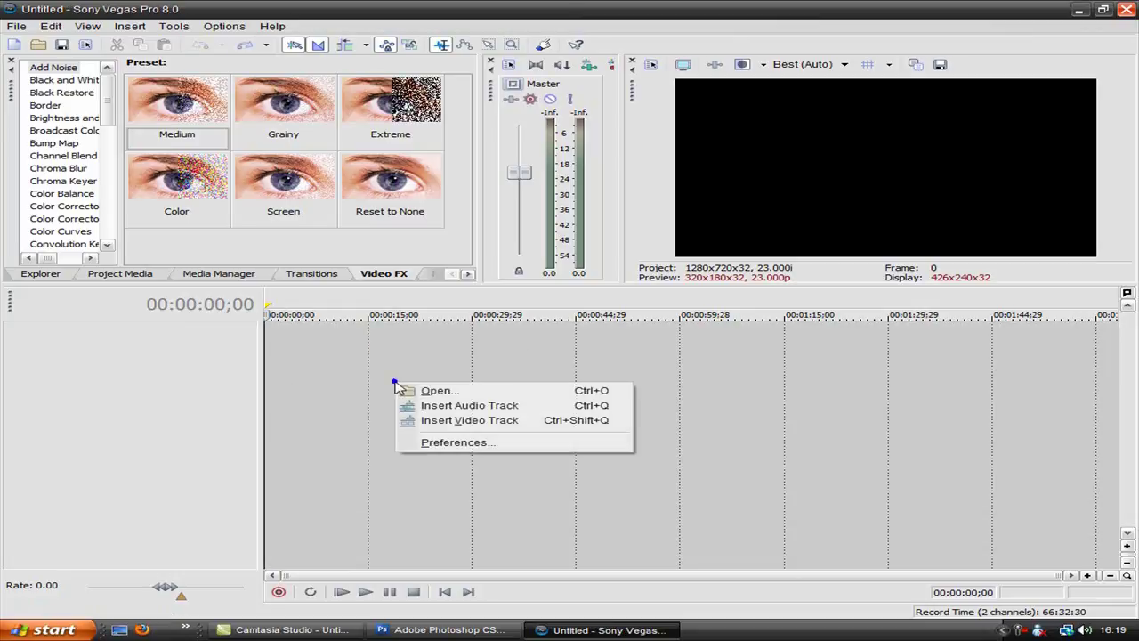
pyautogui.click(445, 423)
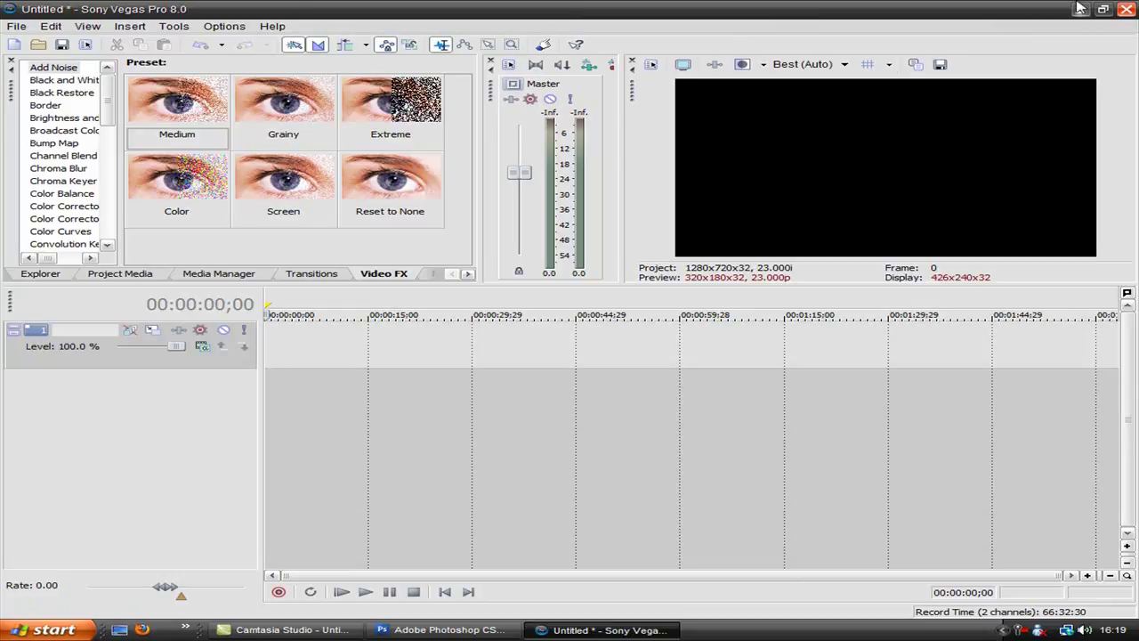
# Place the Tutorial Boarder file from the desktop at the start of the video track.
pyautogui.click(1104, 10)
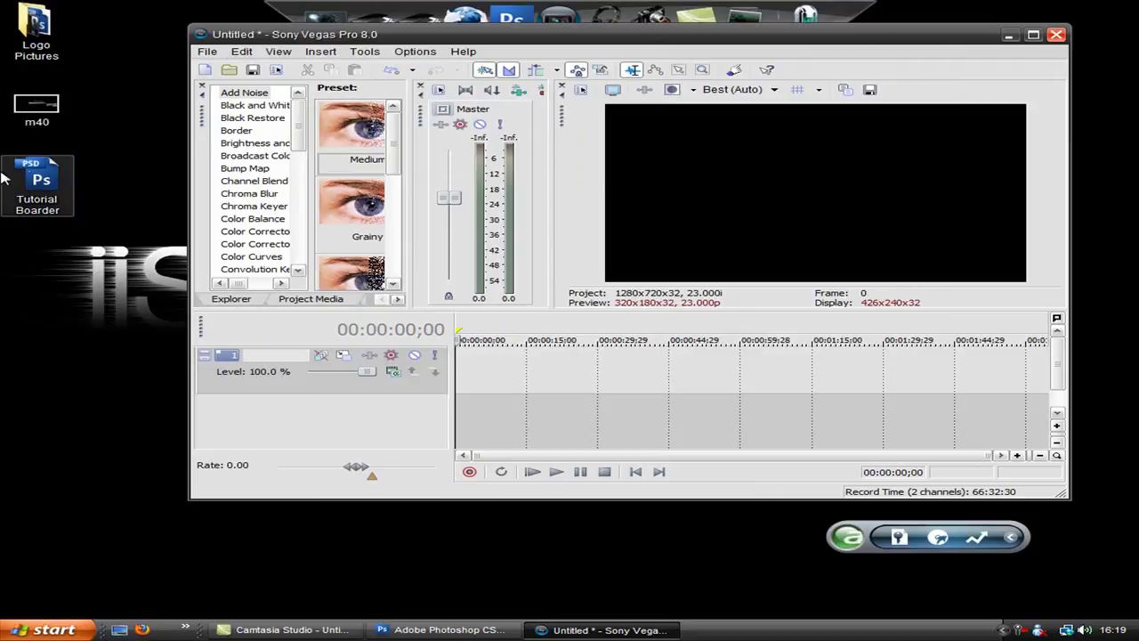
pyautogui.moveTo(569, 384); pyautogui.dragTo(468, 372)
pyautogui.click(1033, 35)
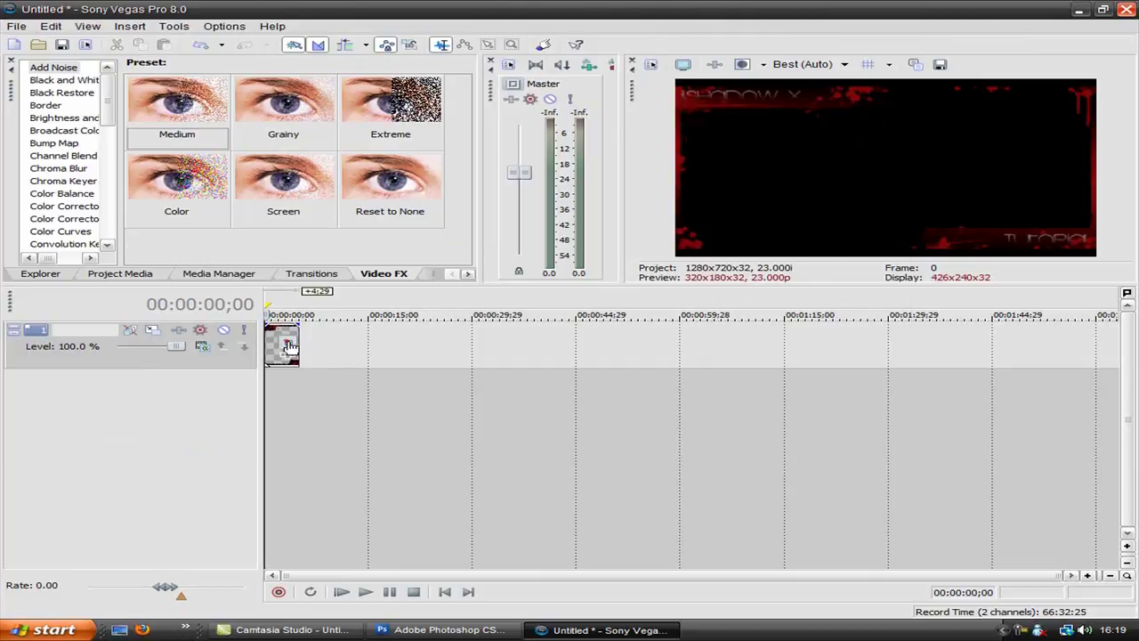
# Turn off Maintain aspect ratio in the border event's Pan/Crop settings.
pyautogui.click(283, 341)
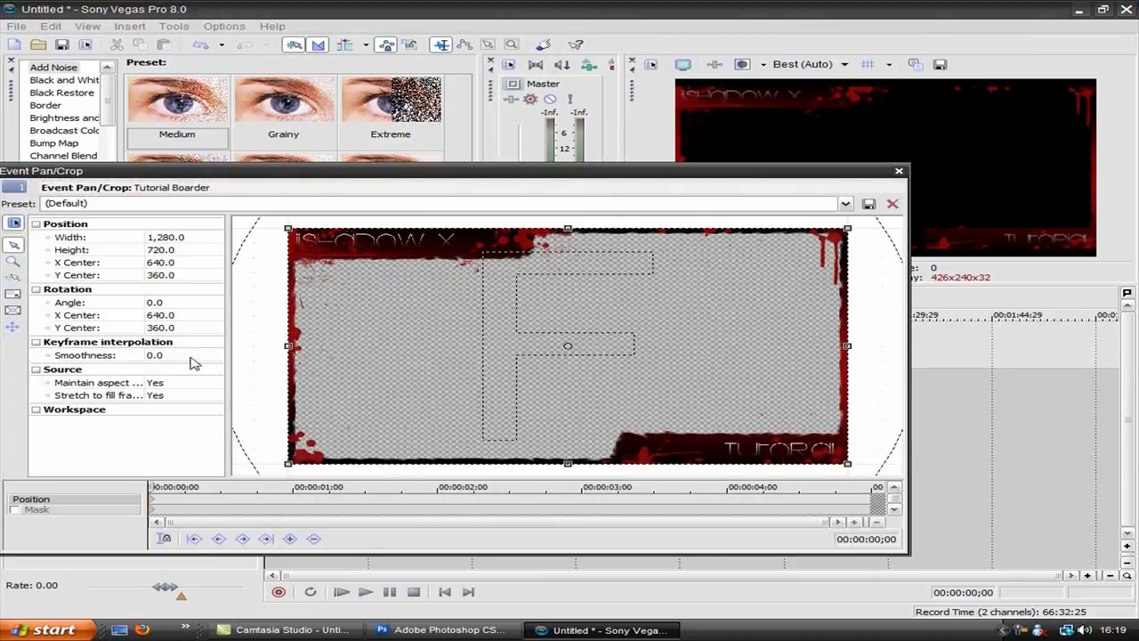
pyautogui.click(181, 383)
pyautogui.click(158, 403)
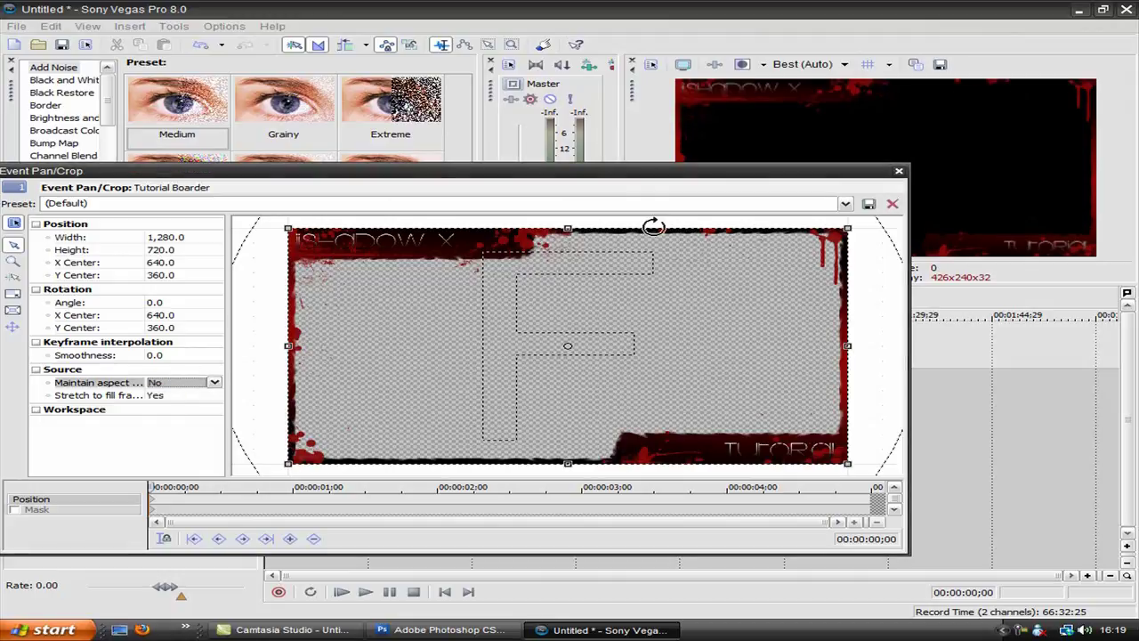
pyautogui.click(898, 172)
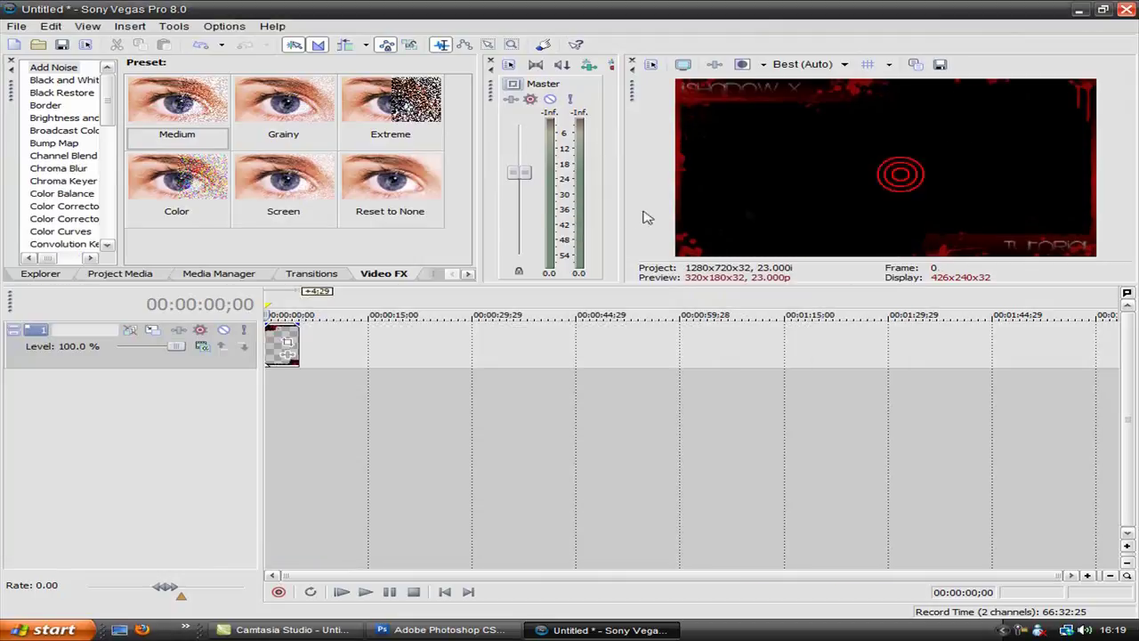
# Restore down the editor window and browse the movies folder to Cod4 > Rampage > Clips > GamePlay.
pyautogui.click(1103, 8)
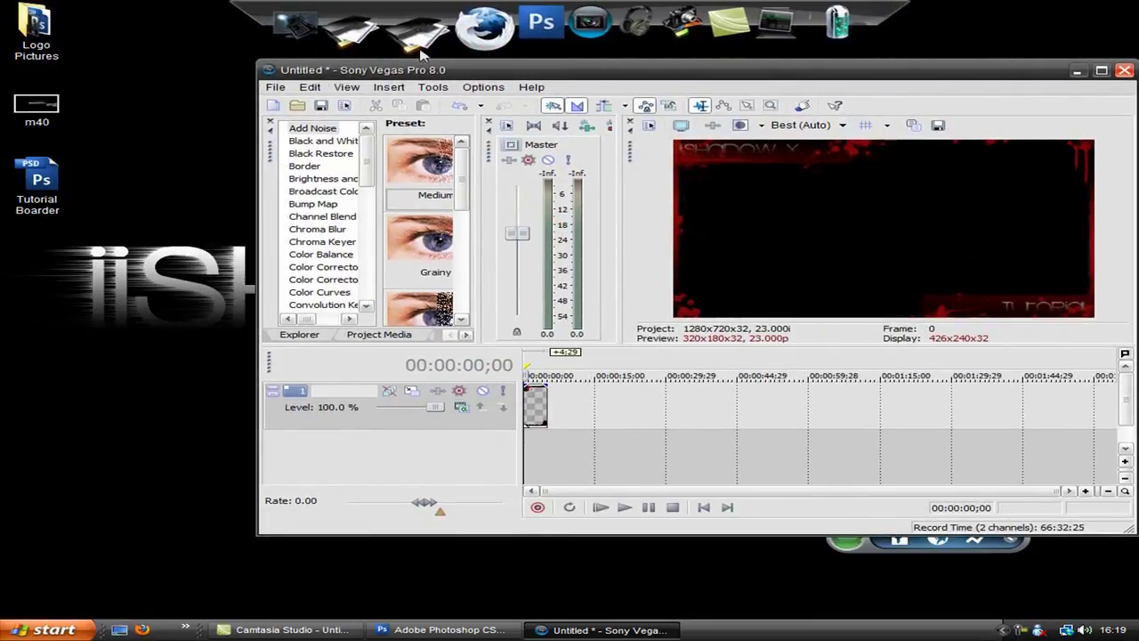
pyautogui.click(420, 38)
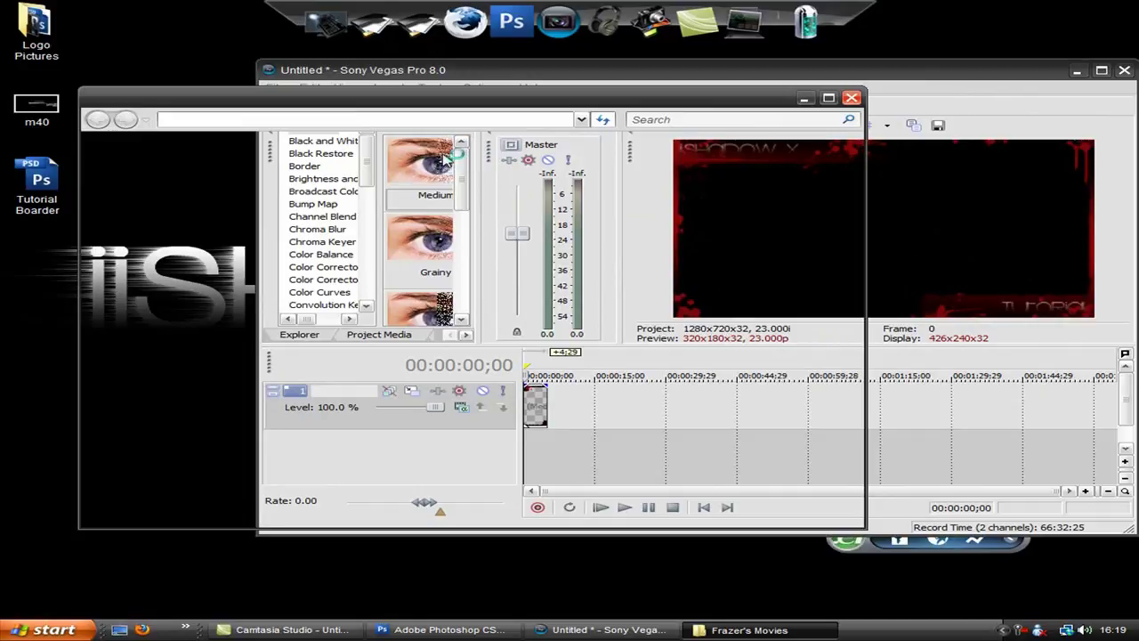
pyautogui.doubleClick(327, 254)
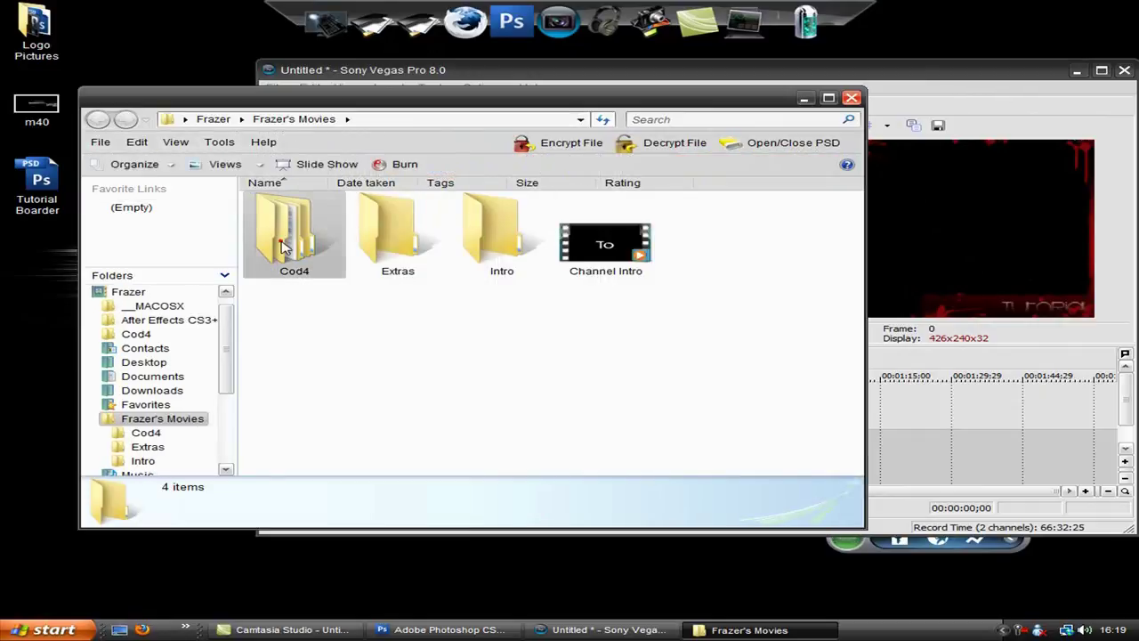
pyautogui.doubleClick(397, 240)
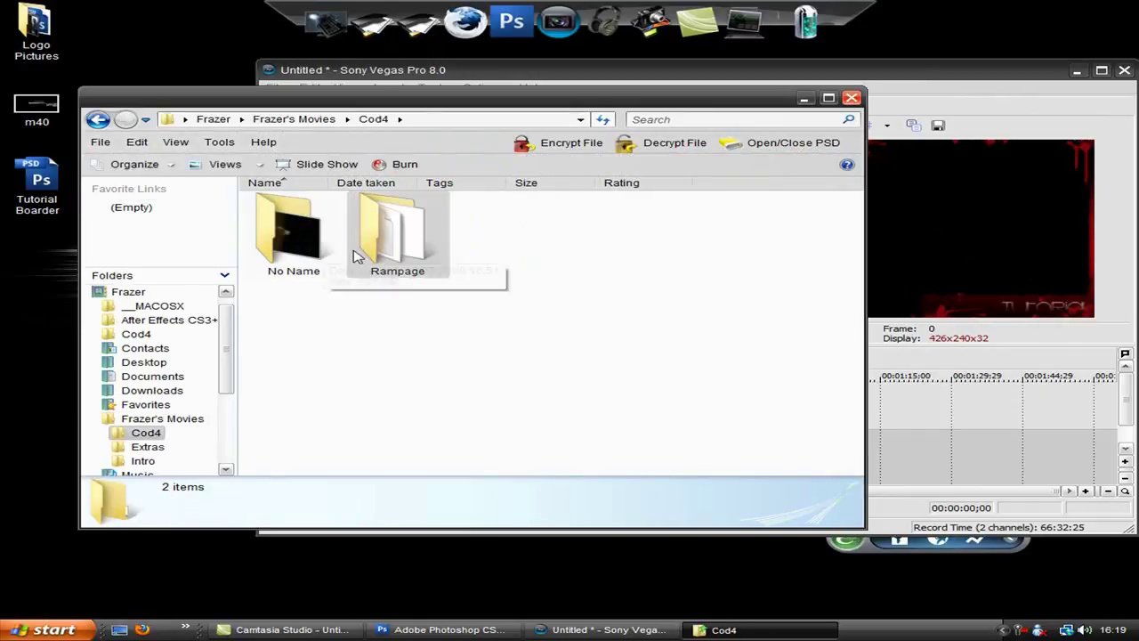
pyautogui.doubleClick(303, 232)
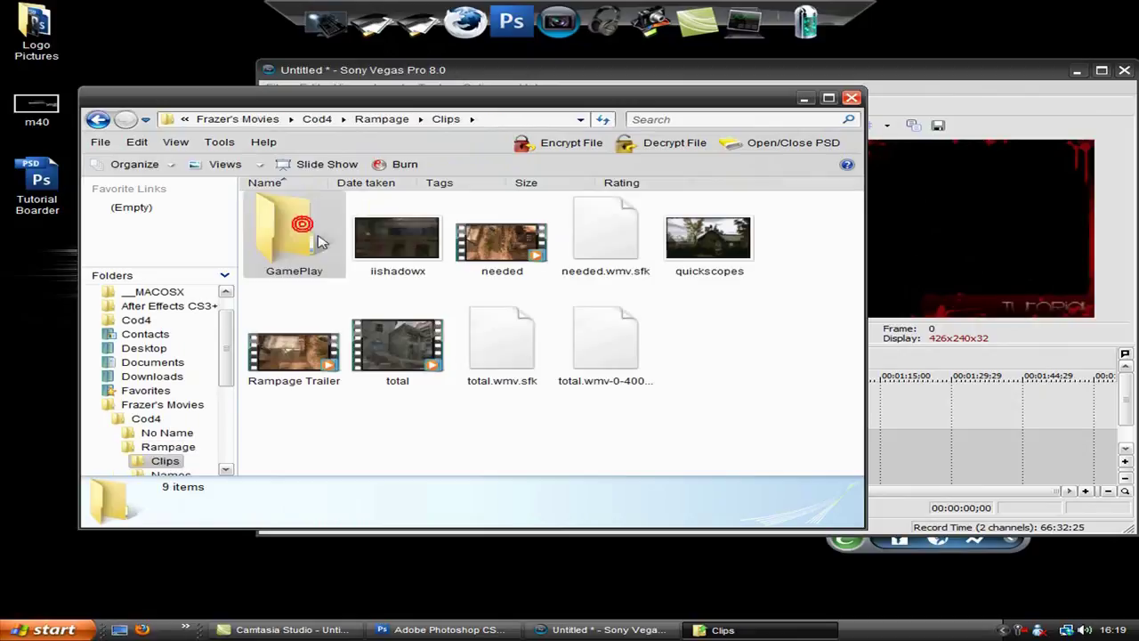
pyautogui.doubleClick(319, 253)
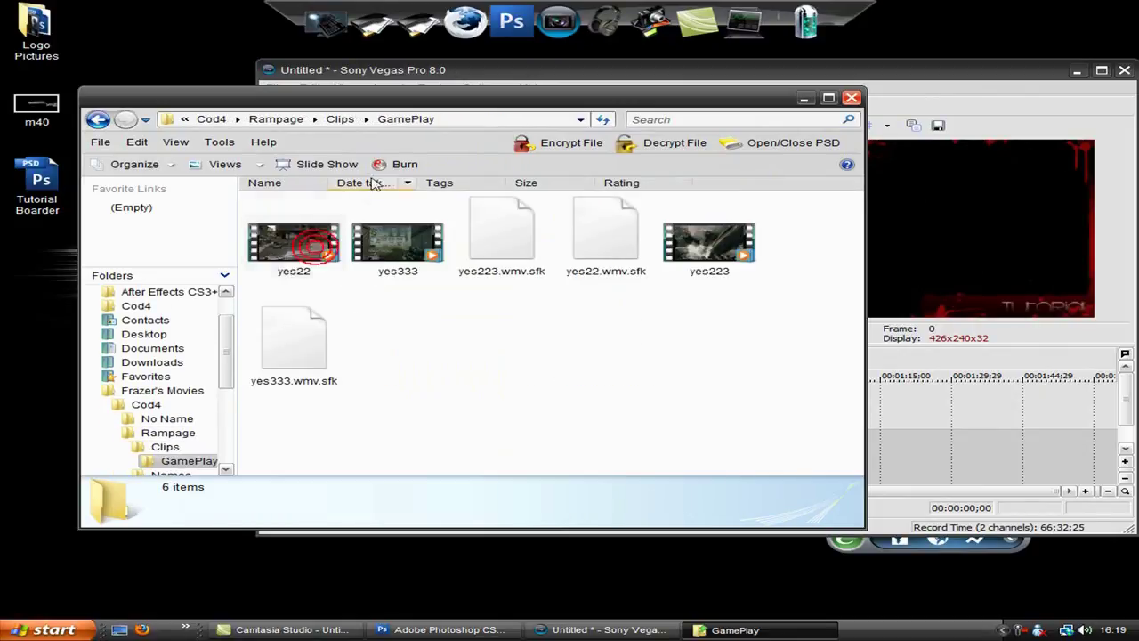
# Place the yes333 gameplay clip at the start of the timeline below the border track, and maximize the editor window again.
pyautogui.moveTo(445, 96); pyautogui.dragTo(1076, 223)
pyautogui.click(1030, 370)
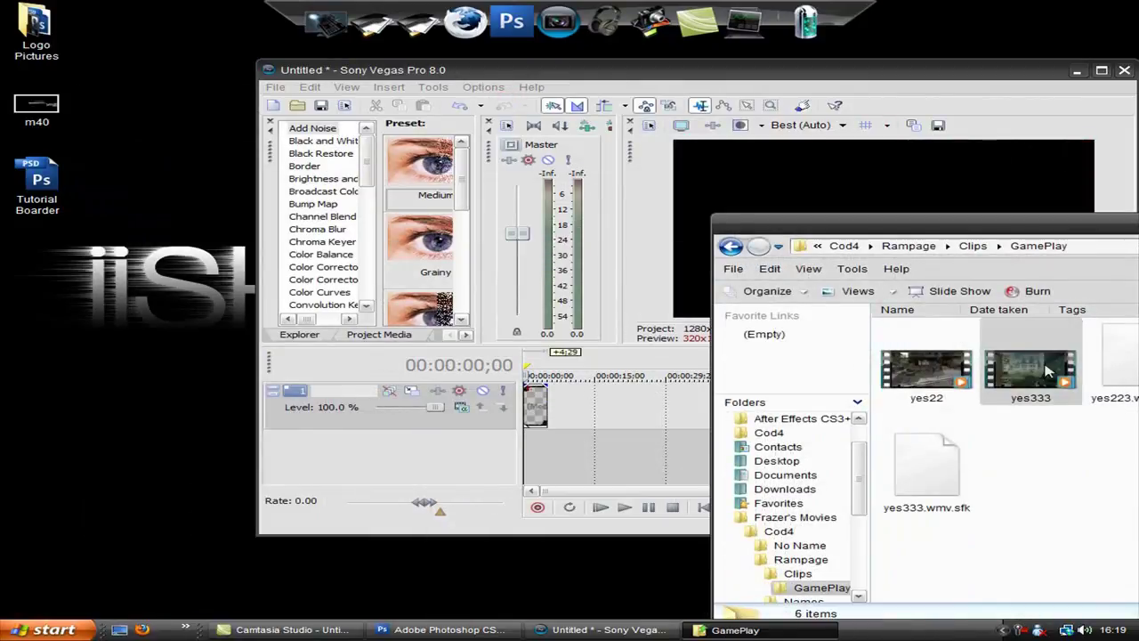
pyautogui.moveTo(575, 474); pyautogui.dragTo(541, 461)
pyautogui.moveTo(921, 217); pyautogui.dragTo(103, 138)
pyautogui.click(664, 145)
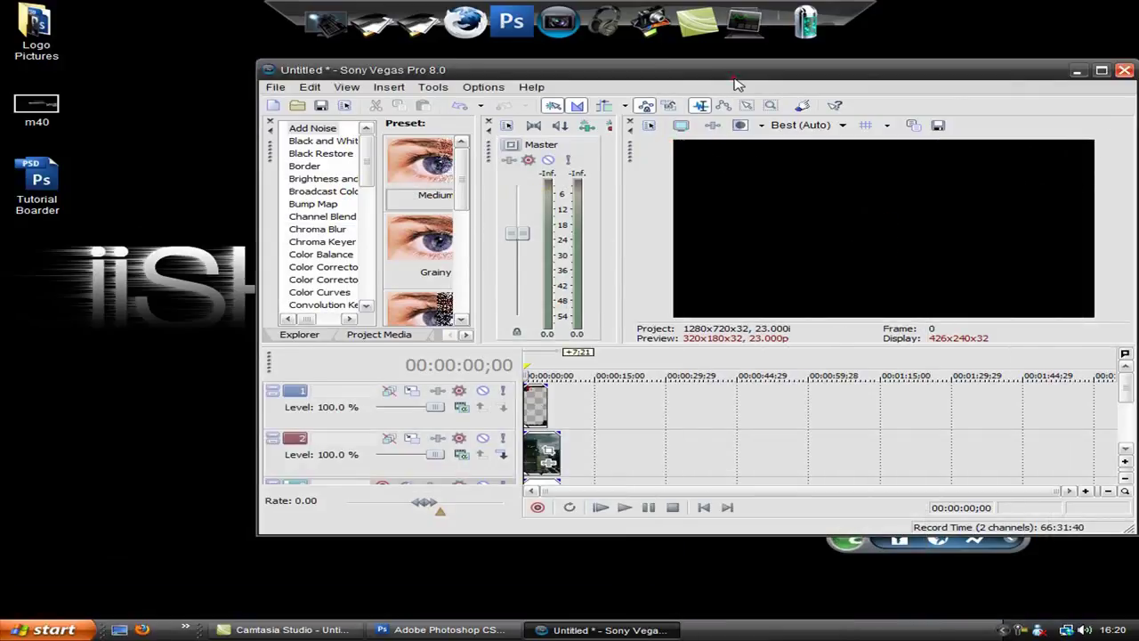
pyautogui.click(1100, 70)
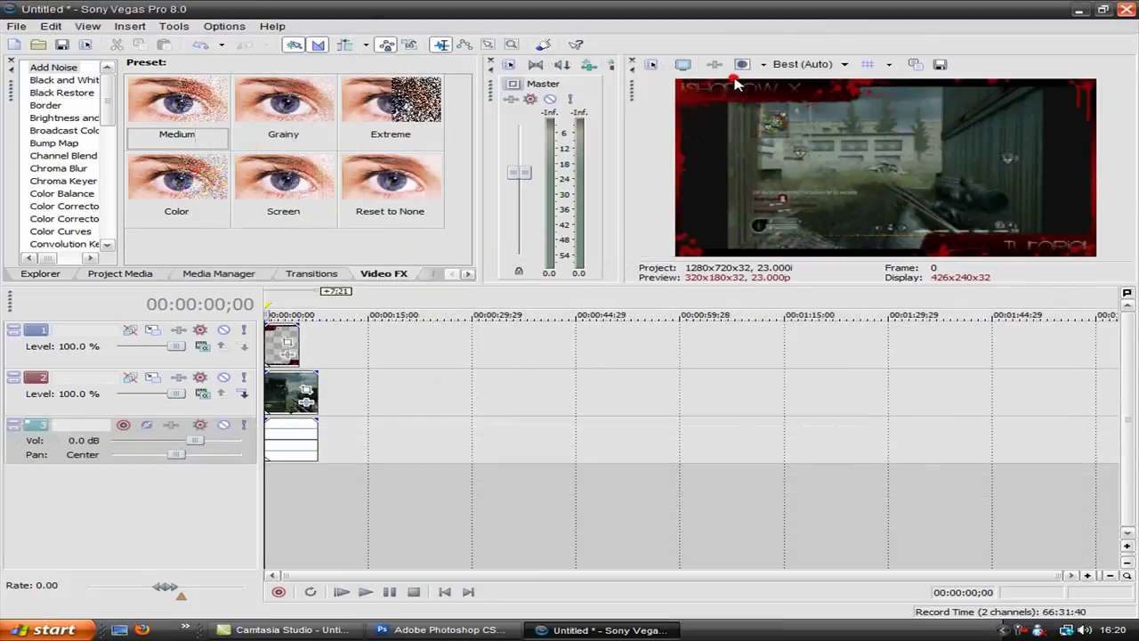
# Turn off Maintain aspect ratio for the yes333 event and apply the ~New Game Play Pan/Crop preset.
pyautogui.click(306, 389)
pyautogui.click(188, 382)
pyautogui.click(185, 400)
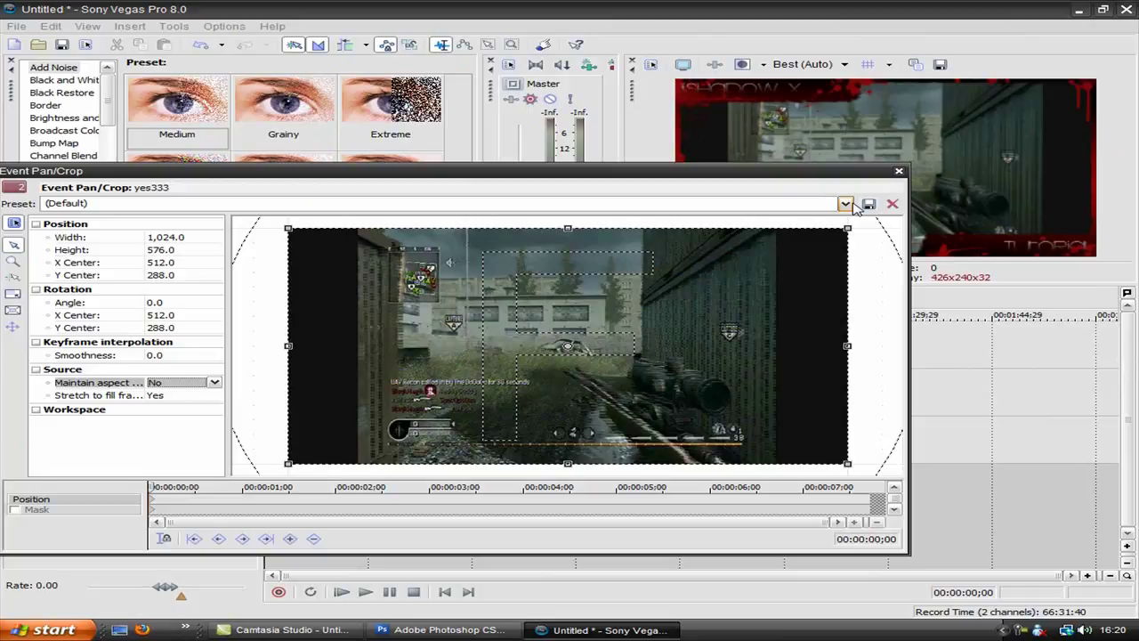
pyautogui.click(845, 203)
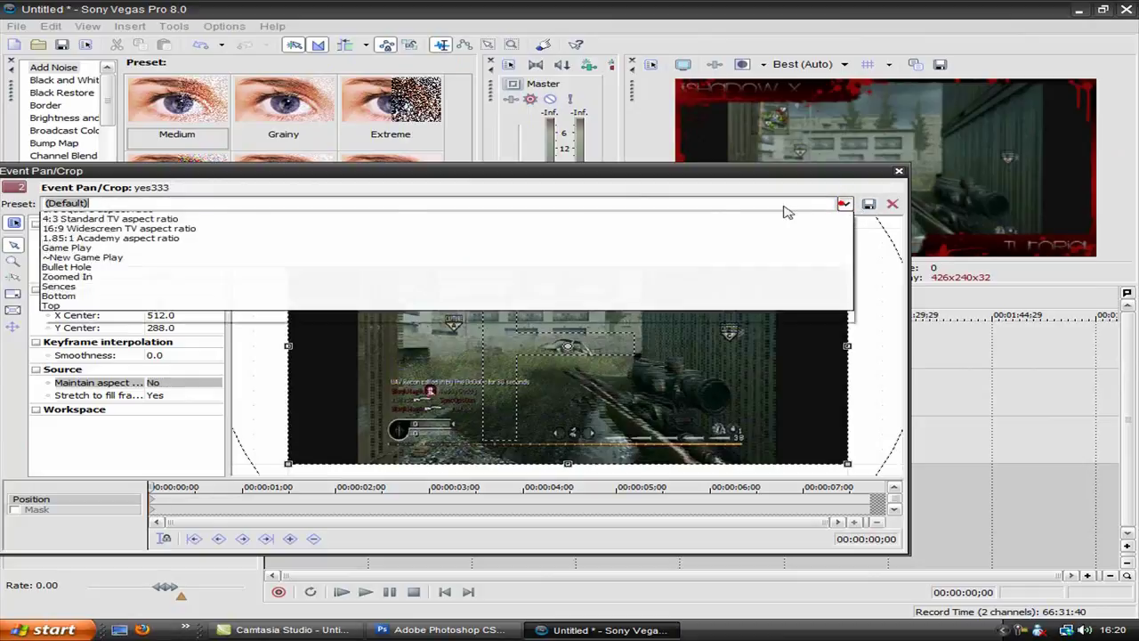
pyautogui.click(347, 279)
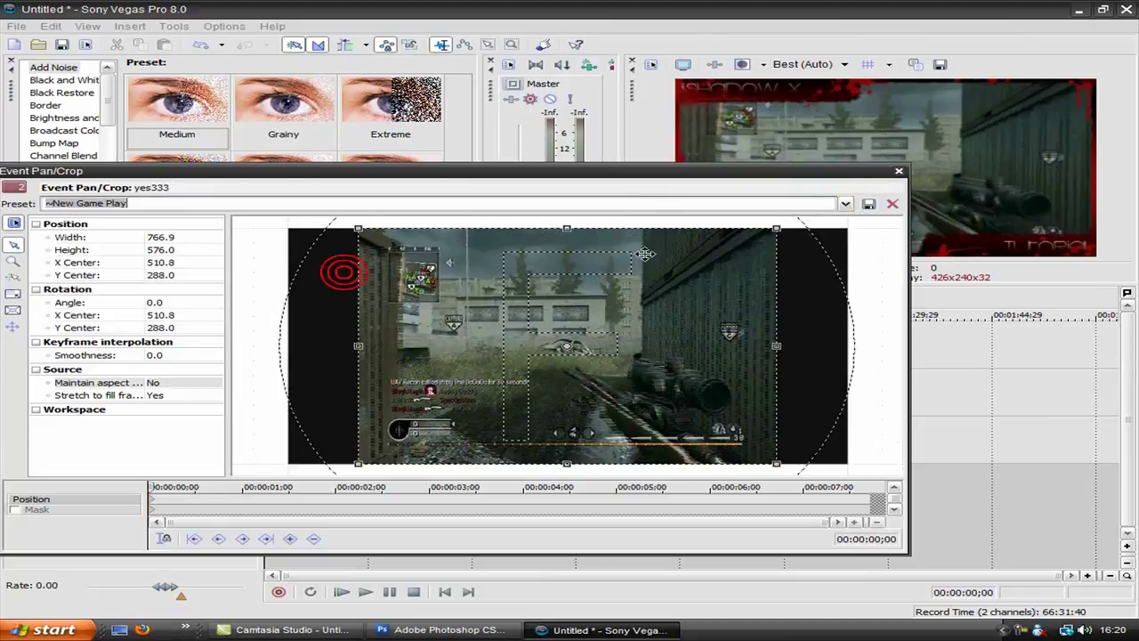
pyautogui.click(899, 171)
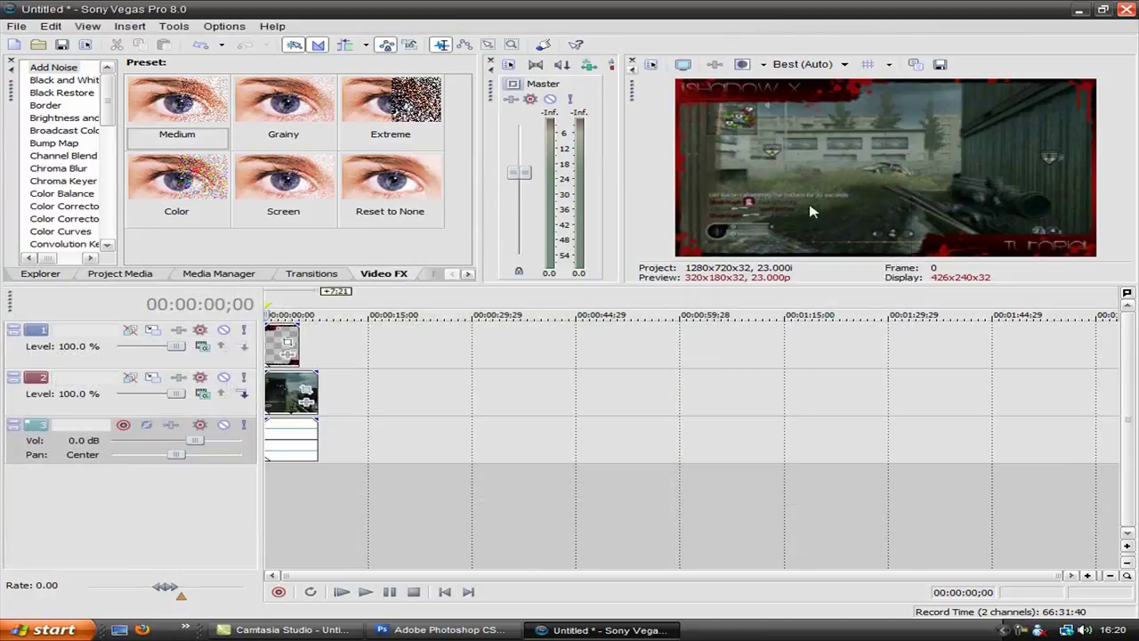
# Extend the border event on the upper video track to the end of the gameplay clip.
pyautogui.moveTo(299, 340); pyautogui.dragTo(317, 340)
pyautogui.click(374, 447)
pyautogui.rightClick(374, 447)
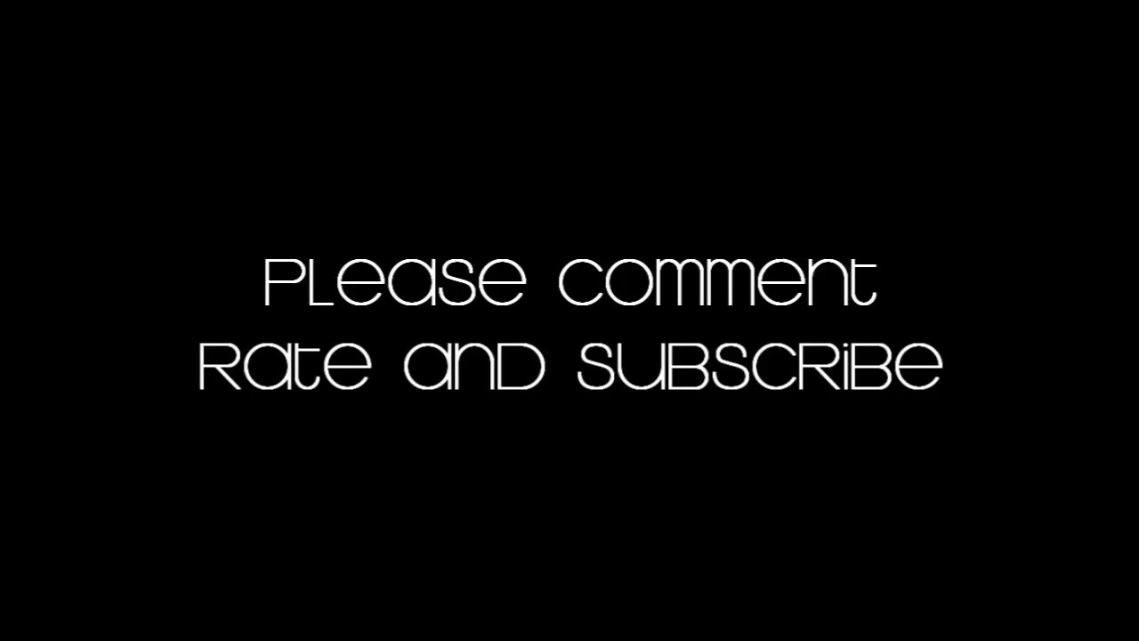